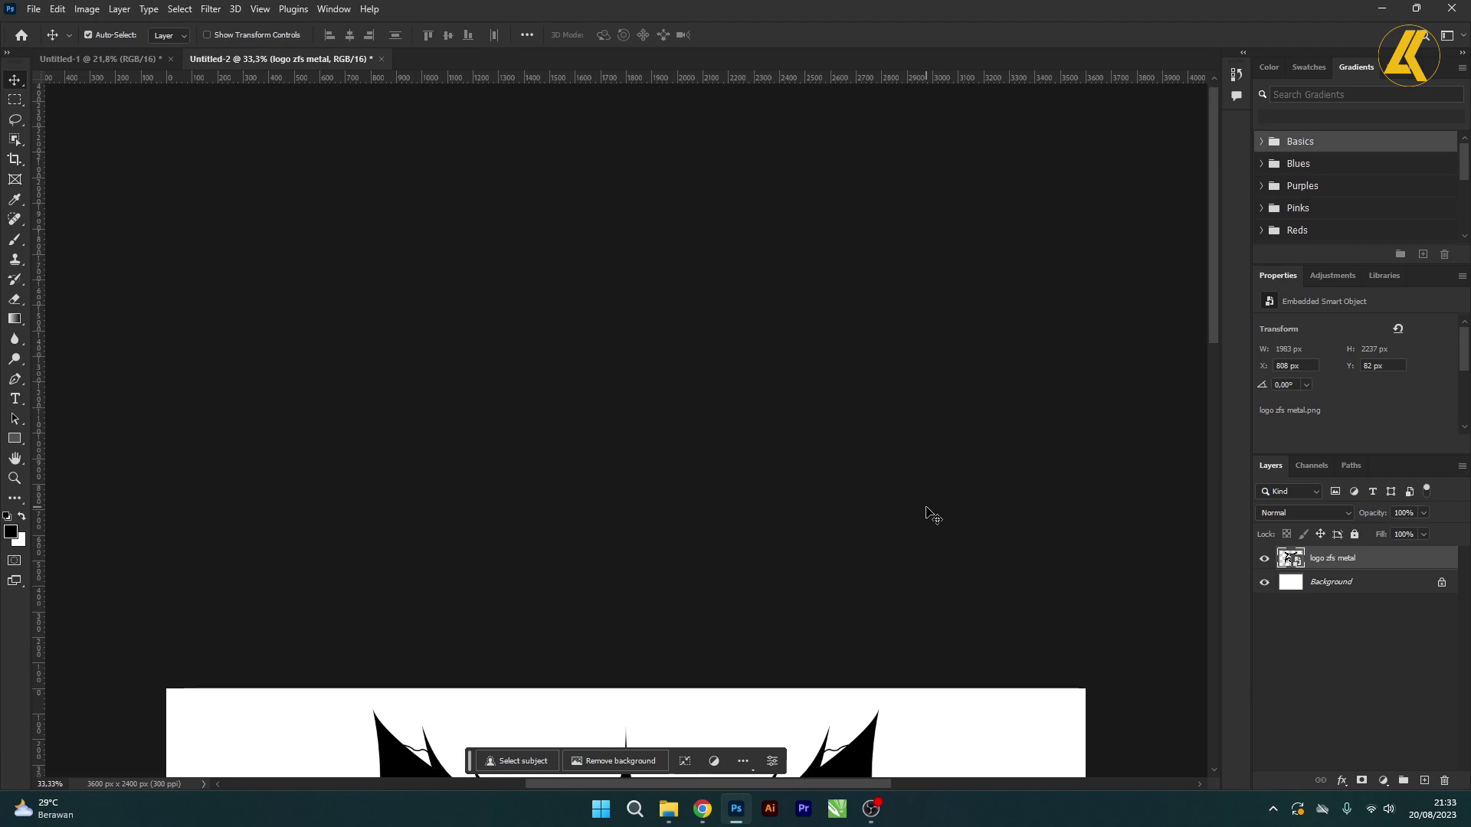
# Step: Open the contents of the "logo zfs metal" smart object for editing
pyautogui.press('super')
pyautogui.press('Escape')
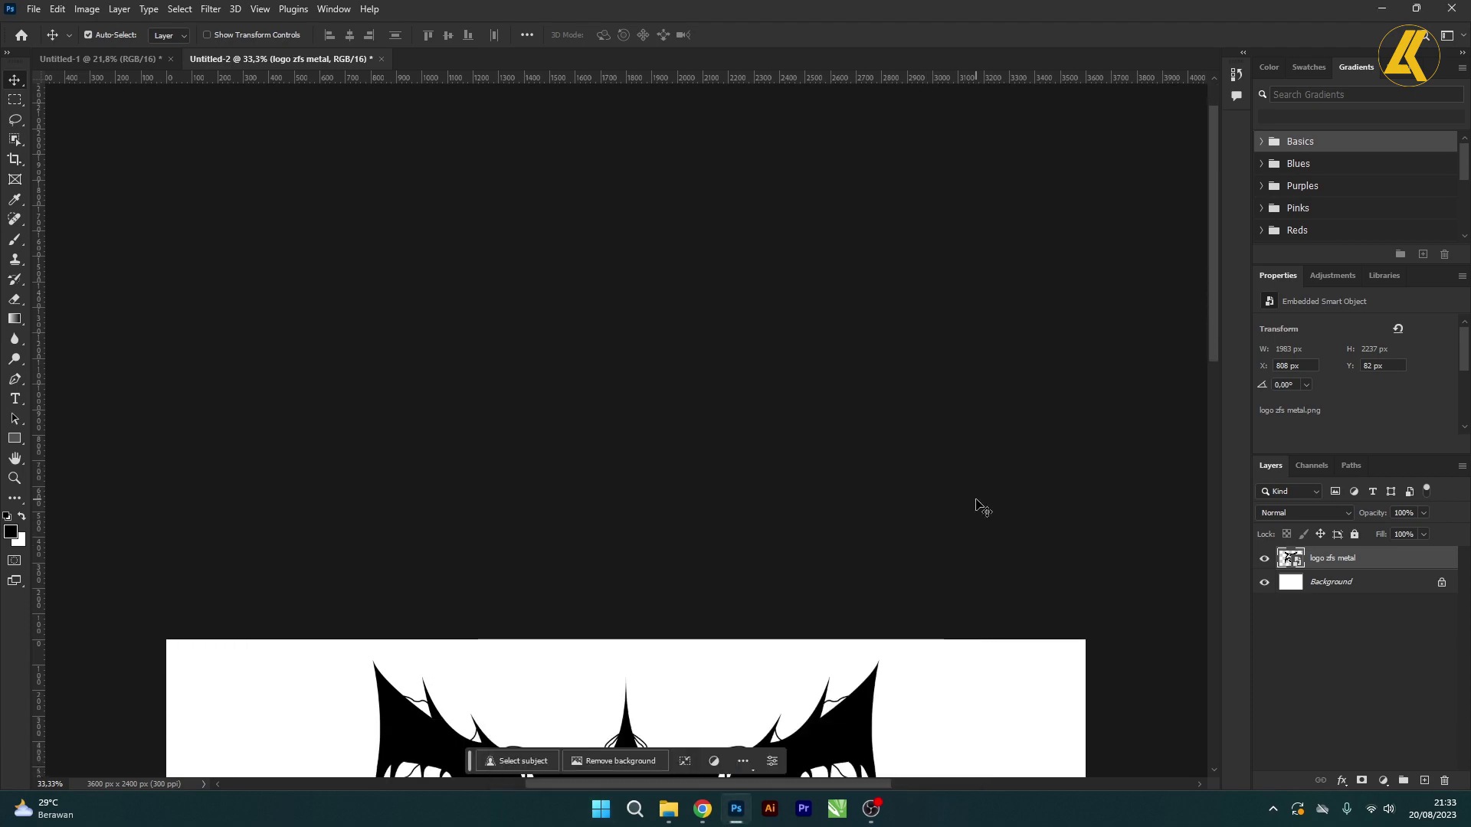
pyautogui.scroll(-3, 918, 503)
pyautogui.scroll(-5, 732, 679)
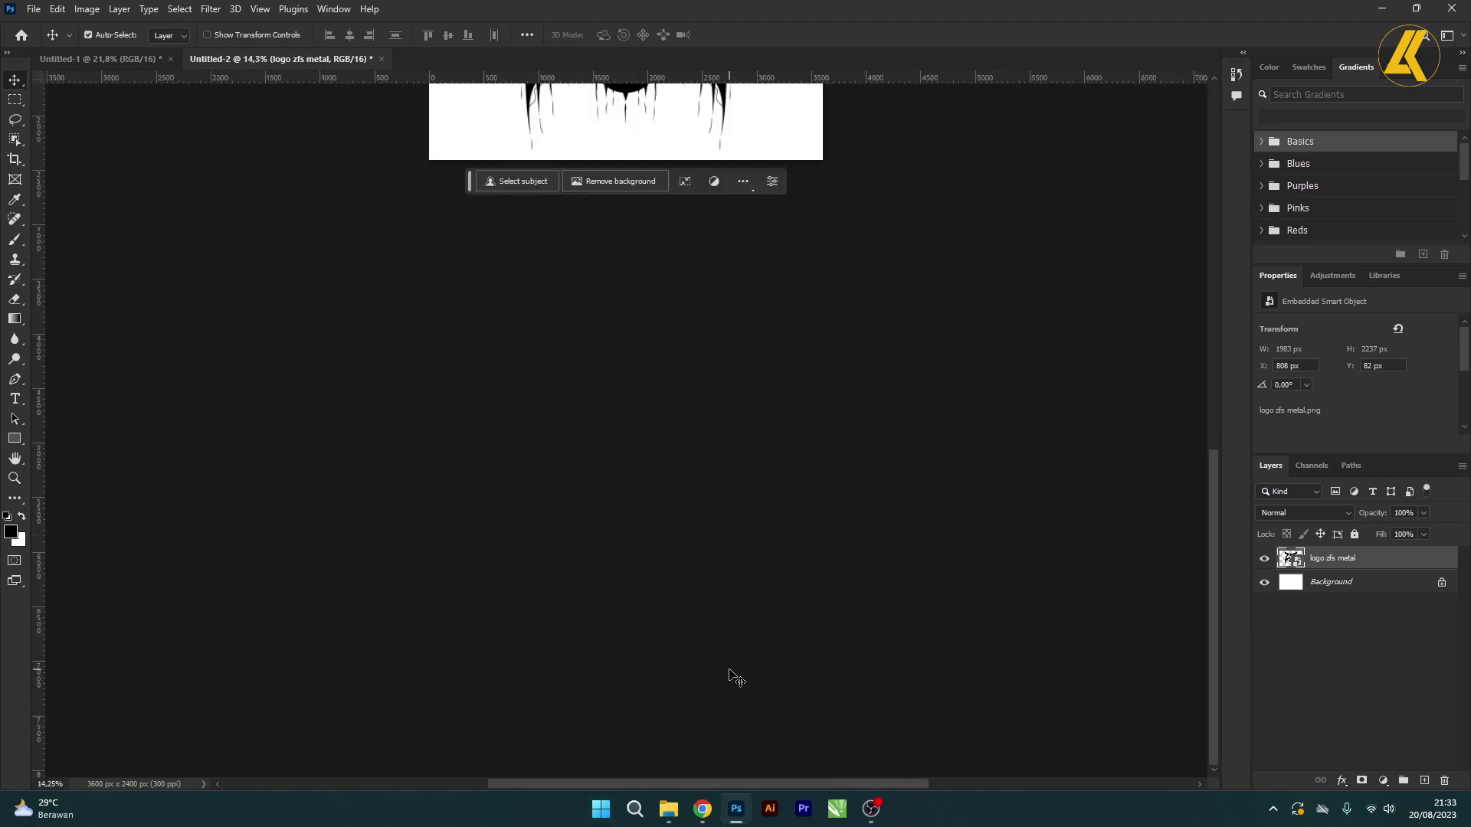
pyautogui.scroll(4, 742, 494)
pyautogui.scroll(-1, 736, 502)
pyautogui.scroll(3, 731, 508)
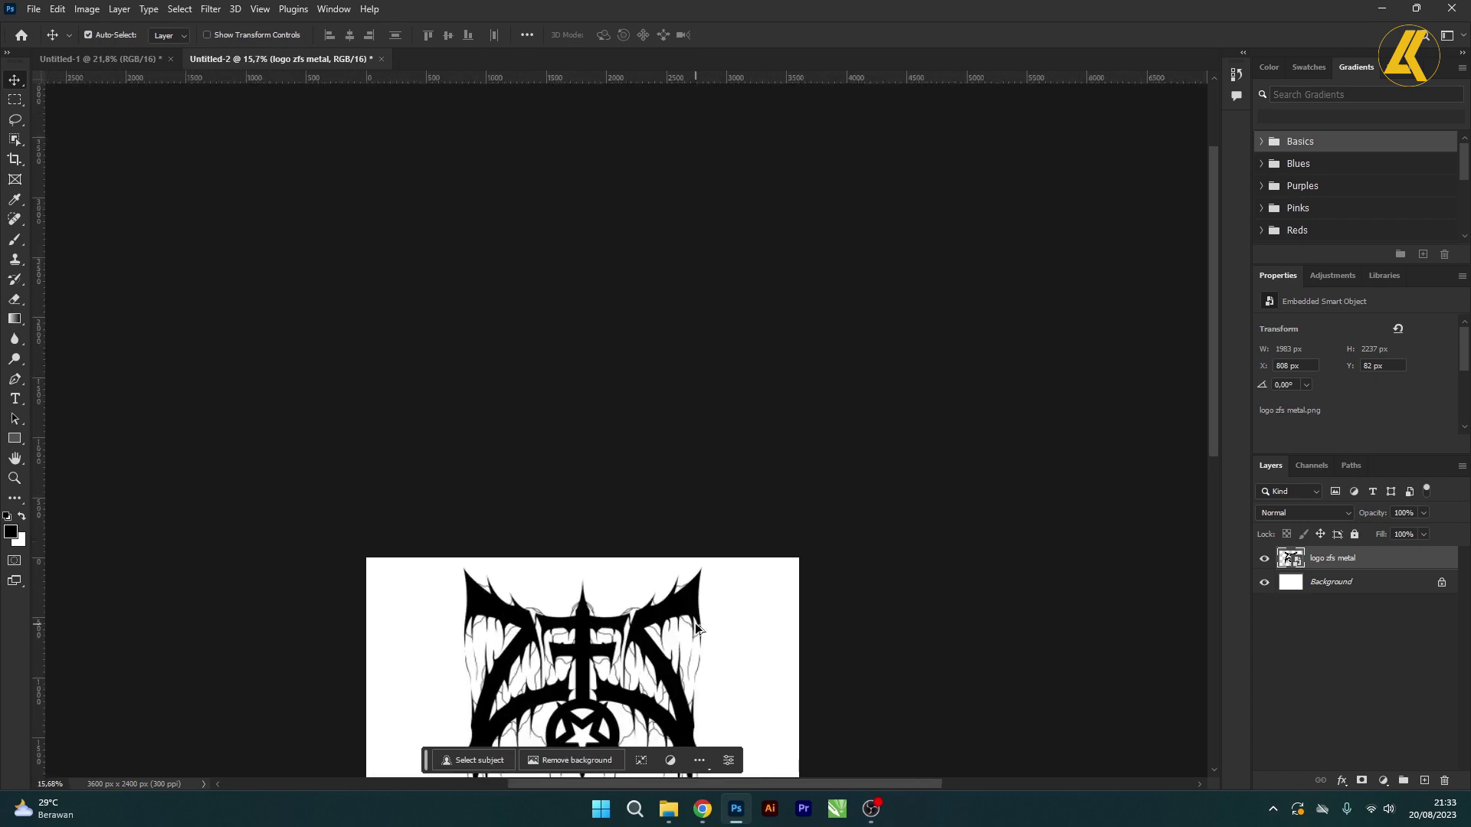
pyautogui.scroll(-4, 824, 292)
pyautogui.scroll(3, 665, 368)
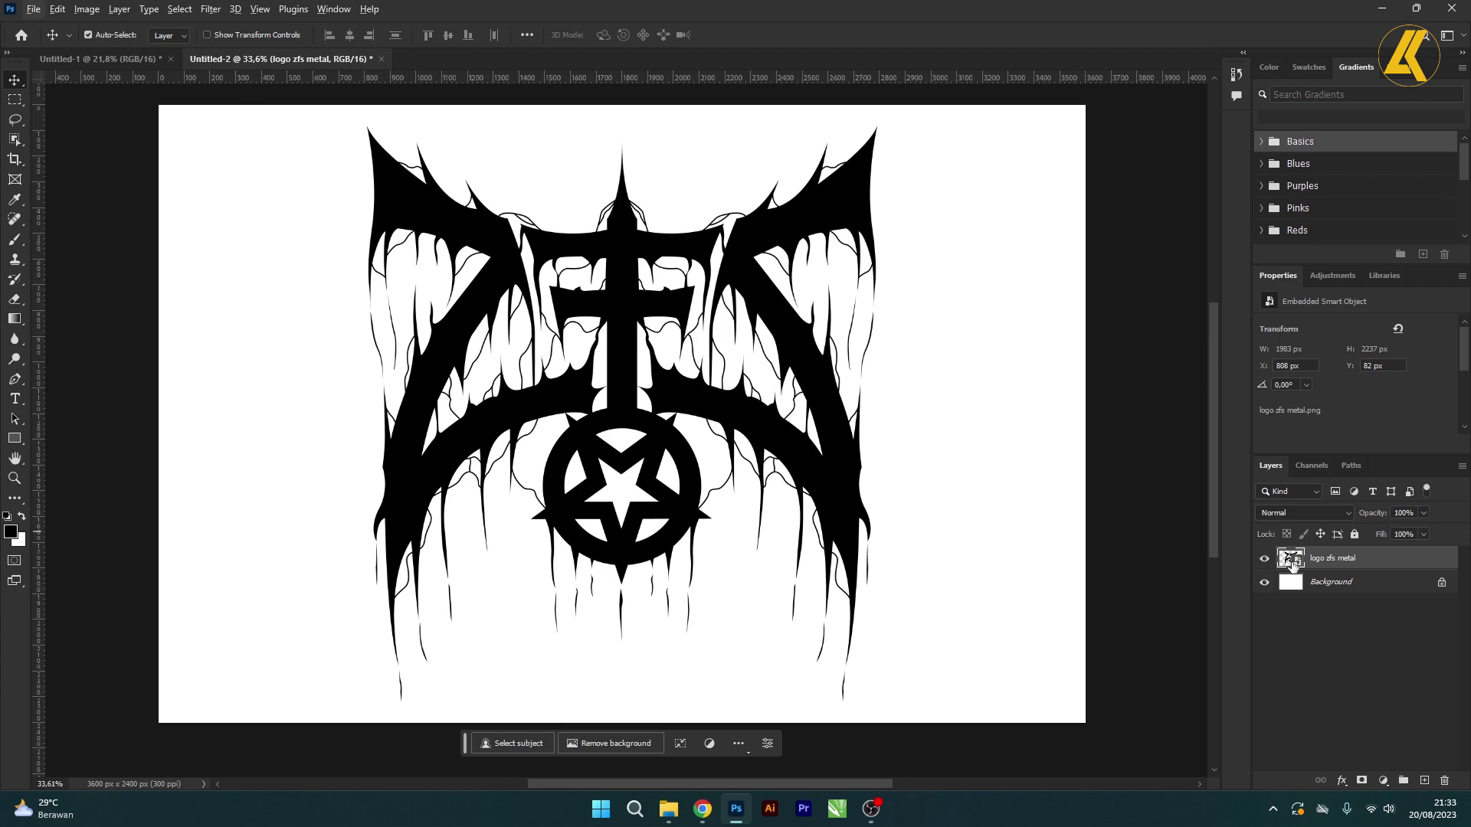
pyautogui.doubleClick(1294, 566)
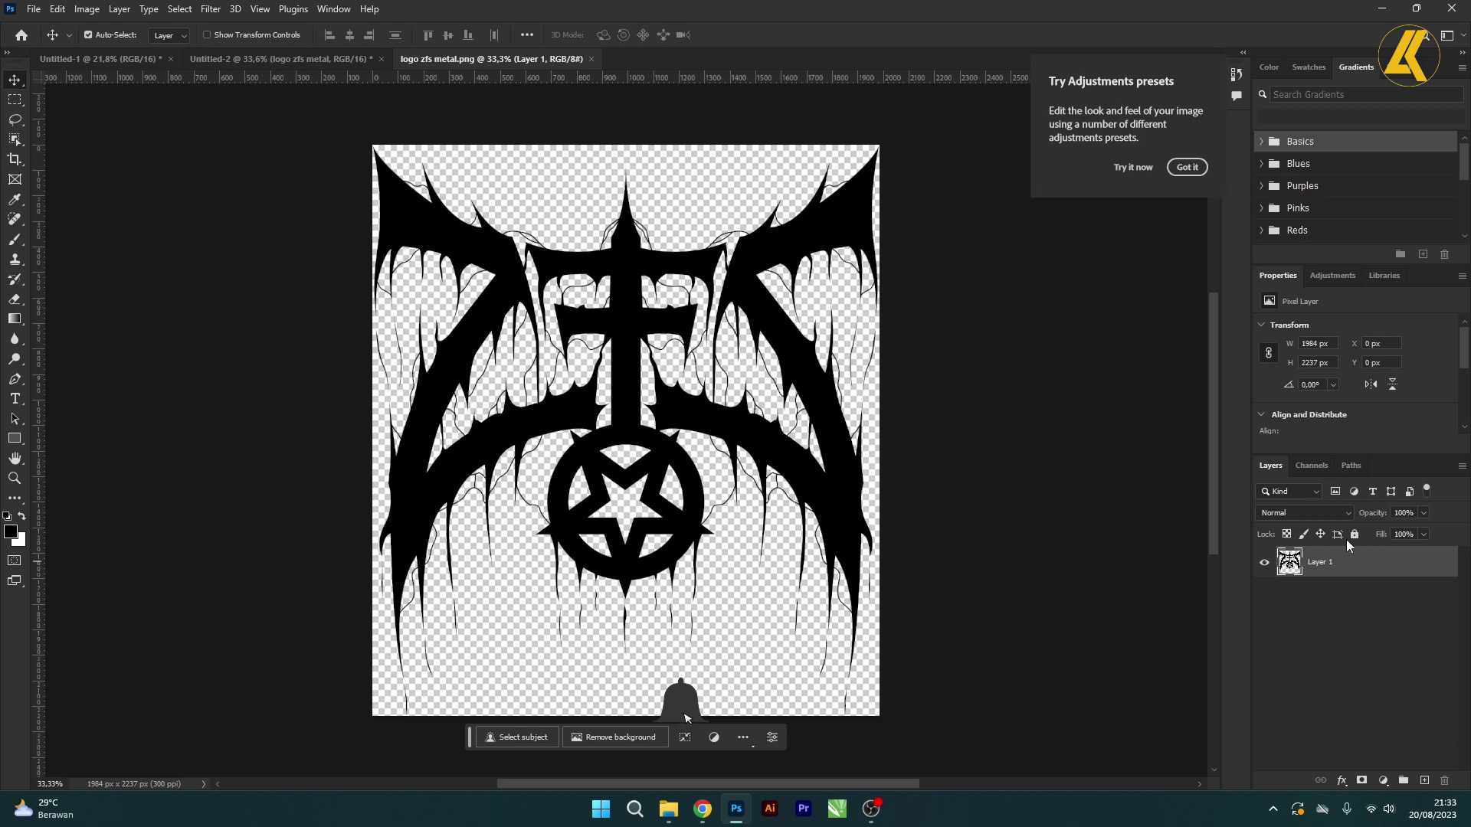
# Step: Apply a Color Overlay in #dde9fb with Normal blending and 100% opacity to Layer 1, and collapse its effects list
pyautogui.doubleClick(1362, 562)
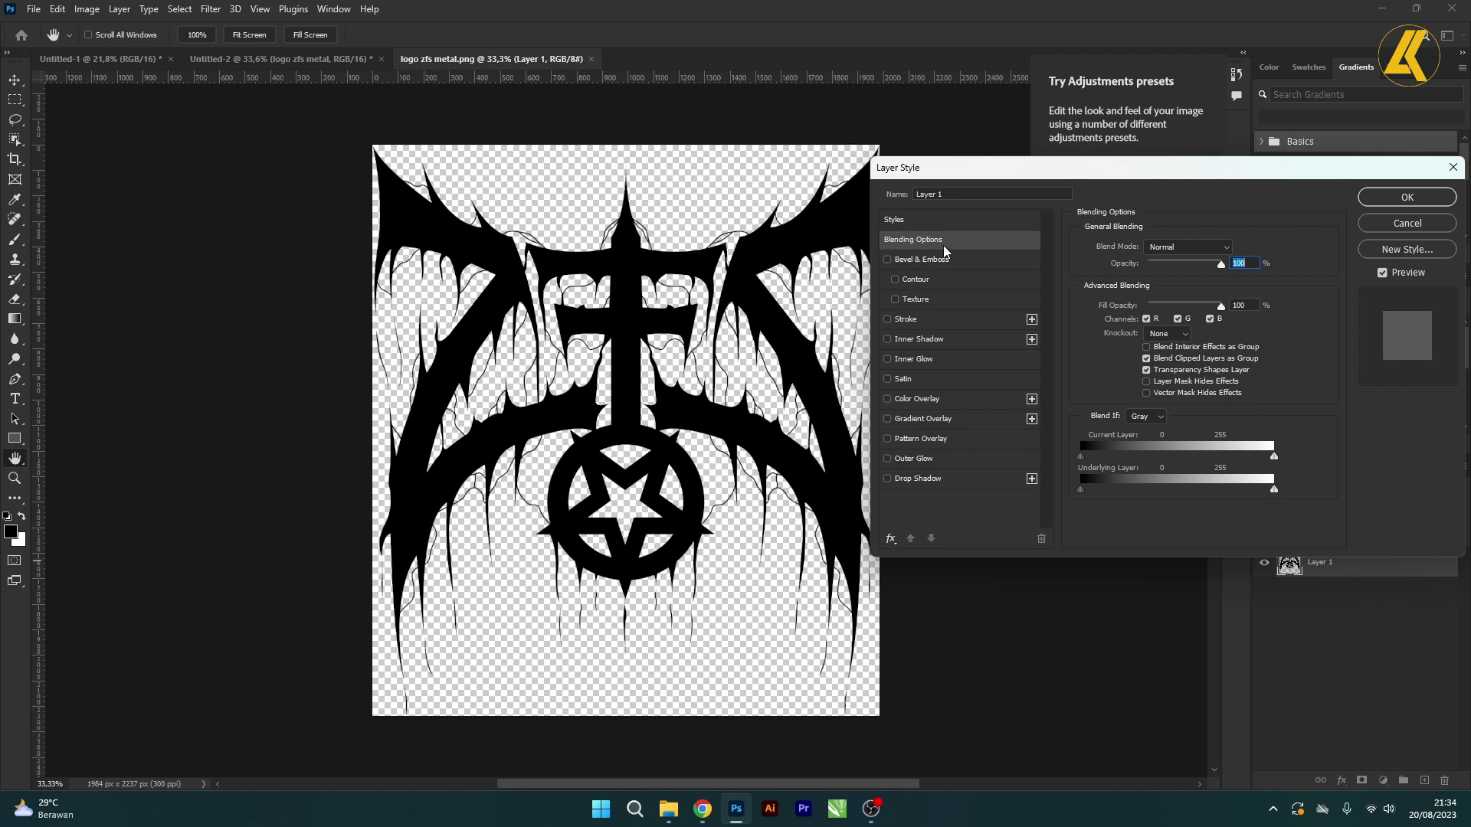
pyautogui.click(932, 401)
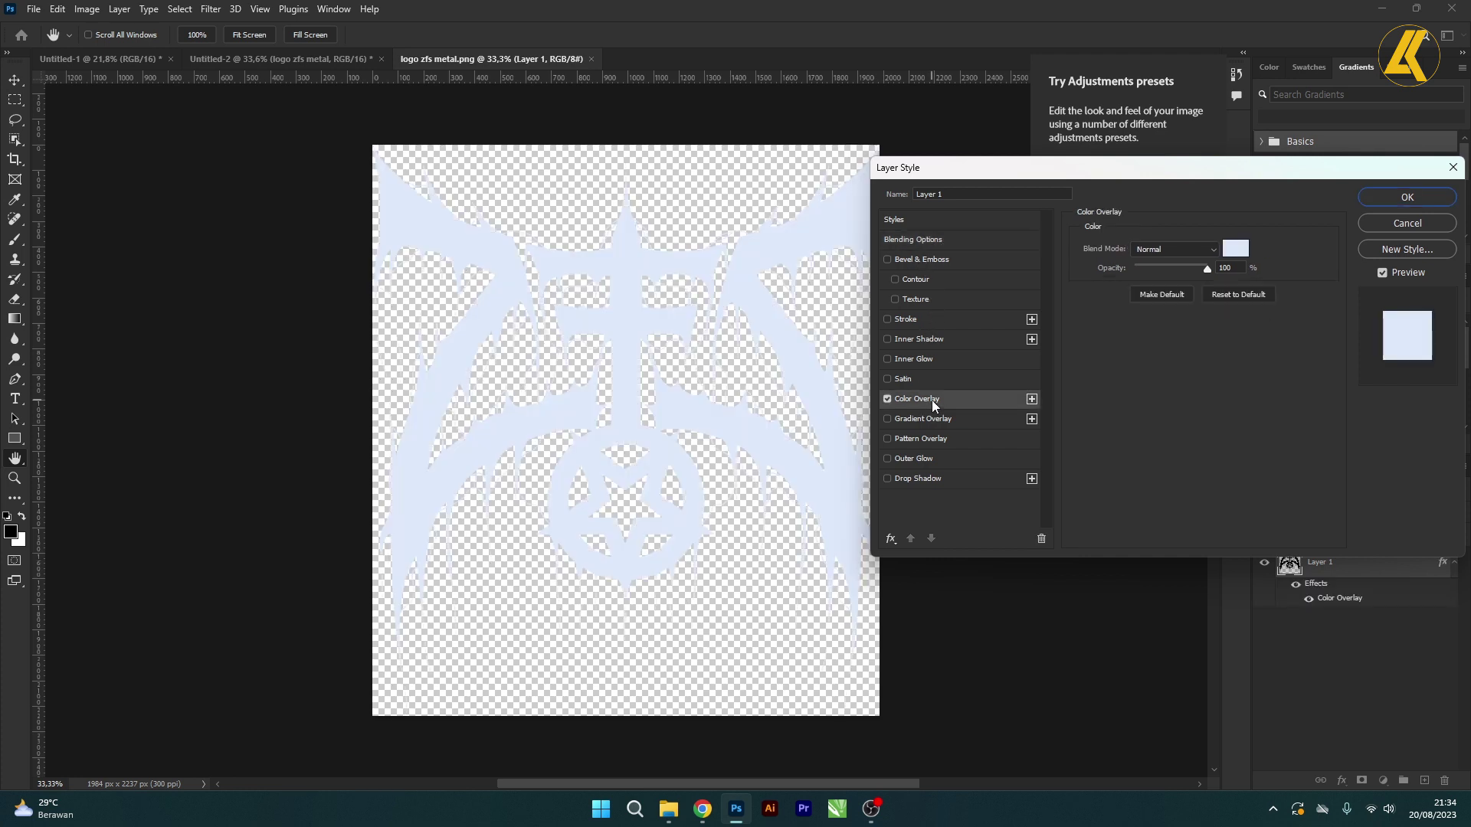
pyautogui.click(1236, 249)
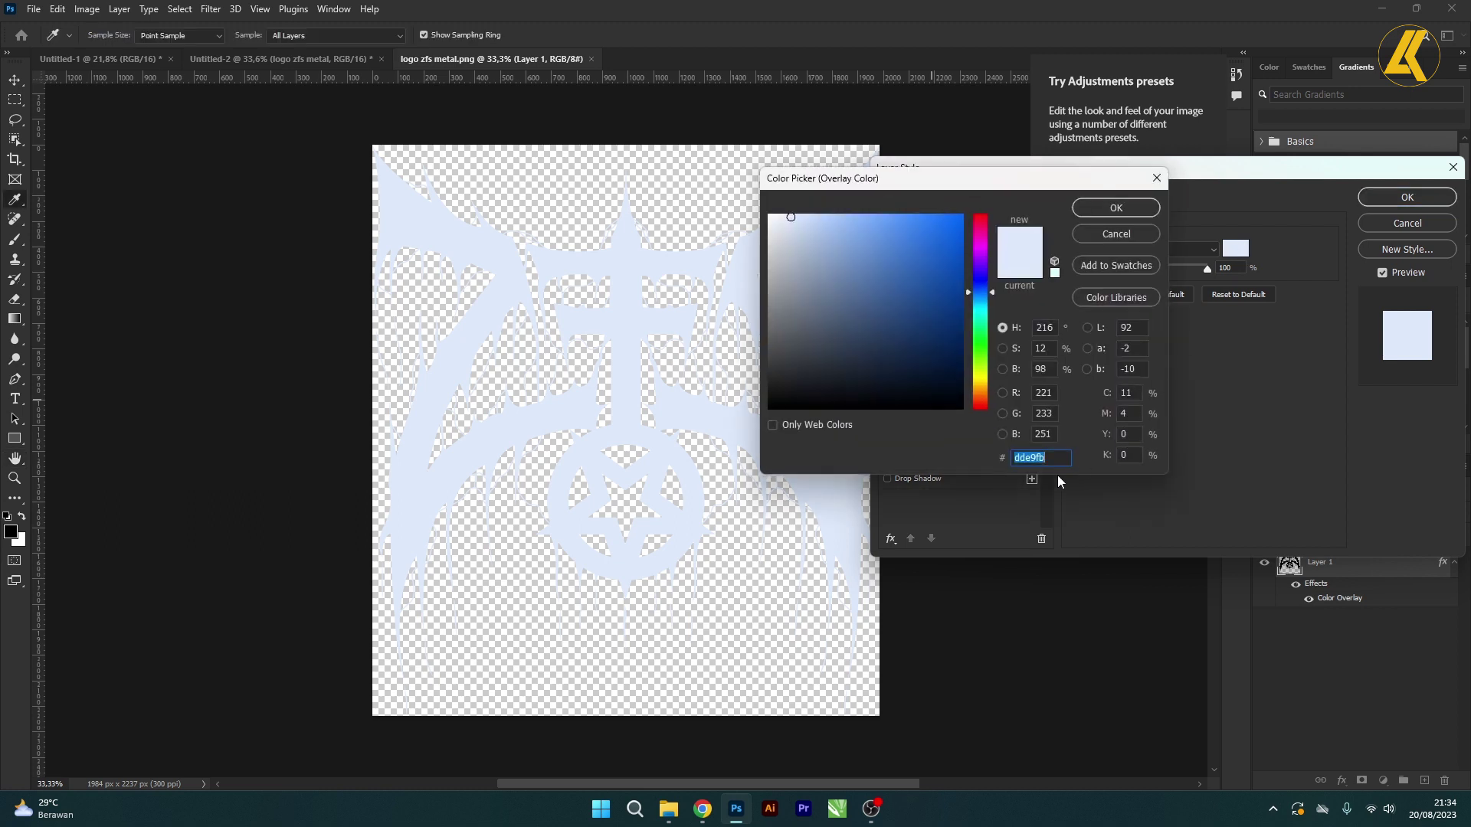
pyautogui.click(1057, 457)
pyautogui.click(1134, 208)
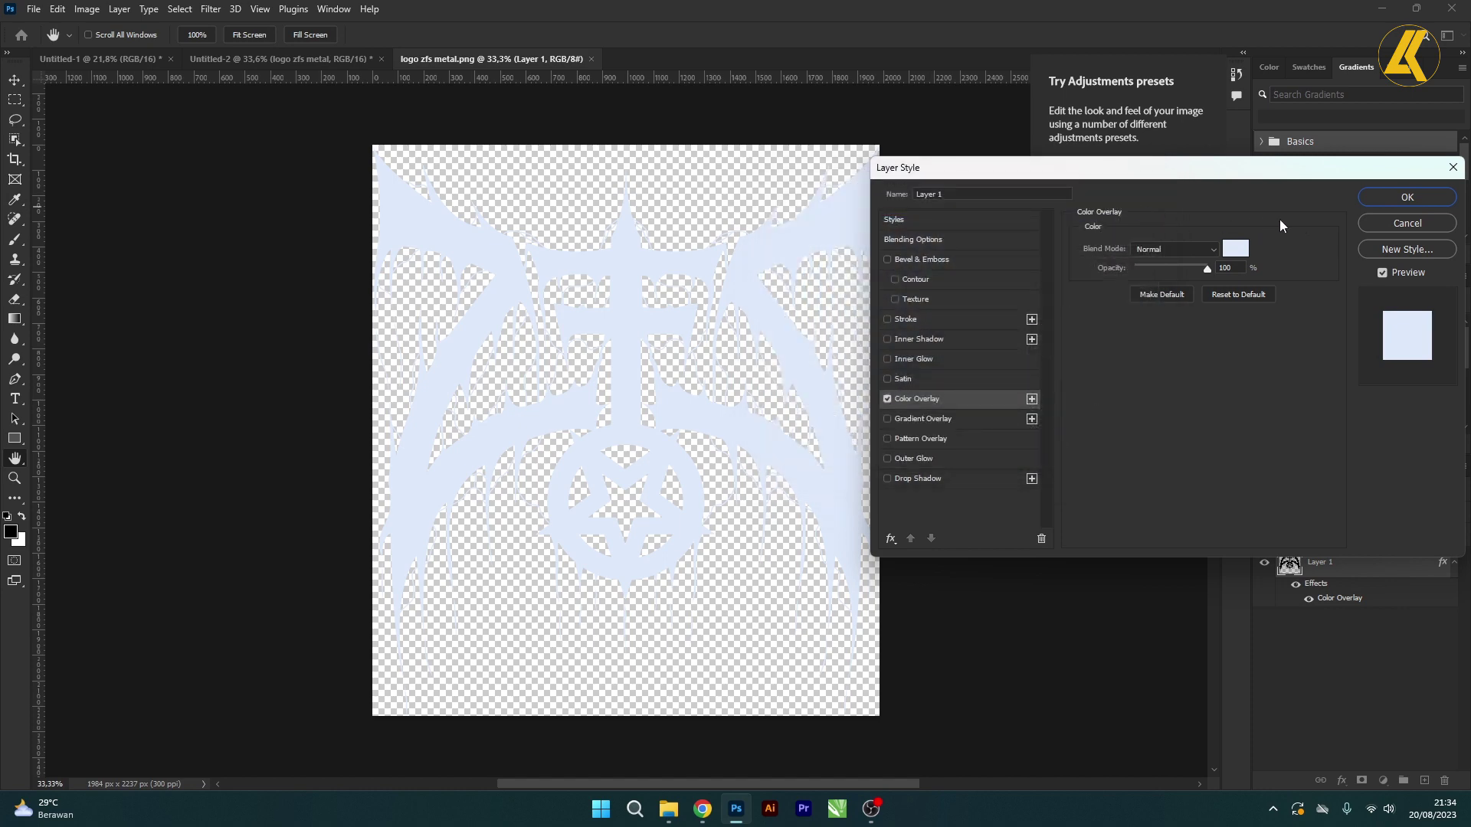
pyautogui.click(1377, 198)
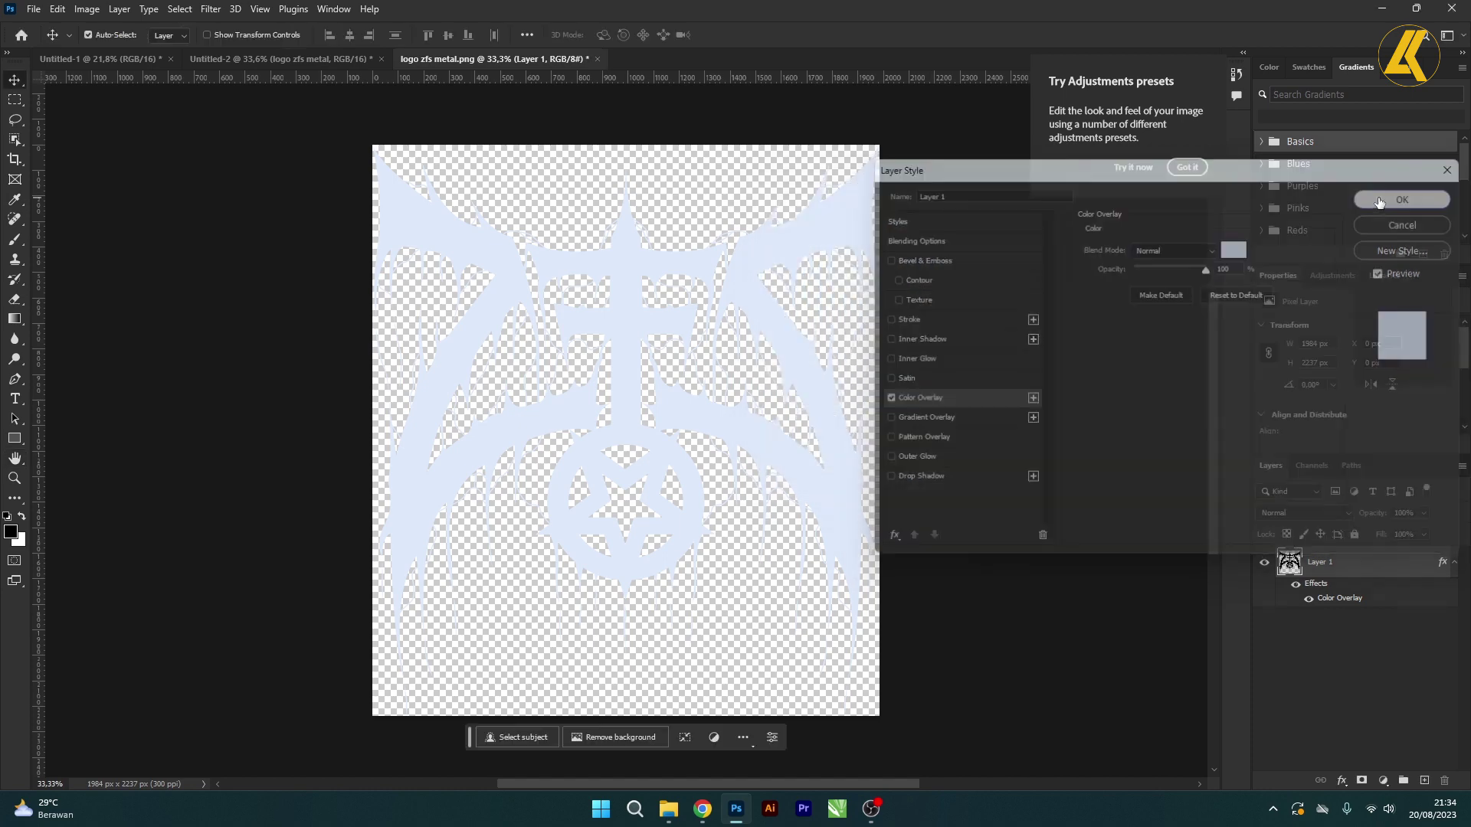
pyautogui.click(1453, 563)
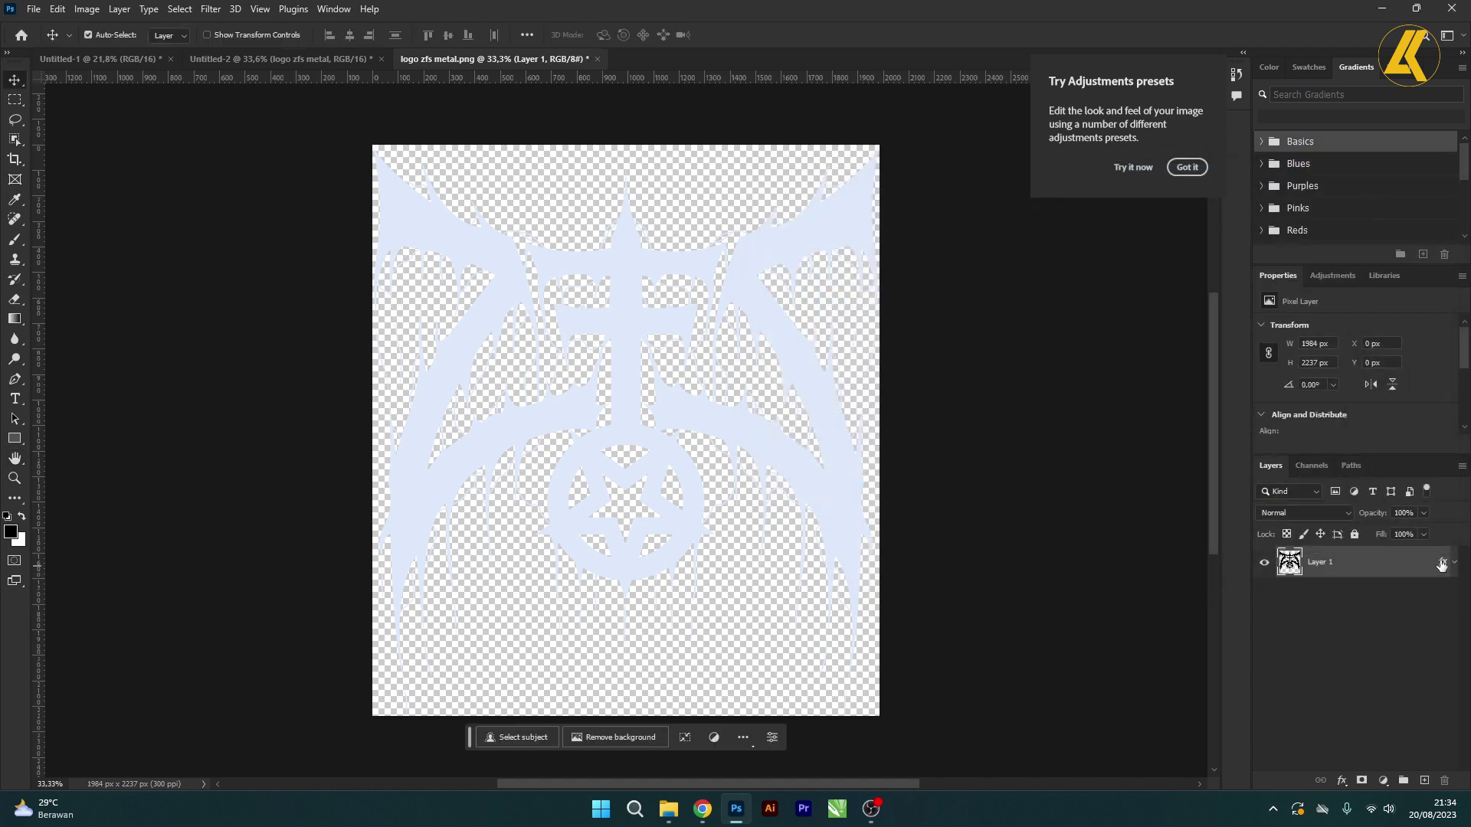
pyautogui.click(1179, 168)
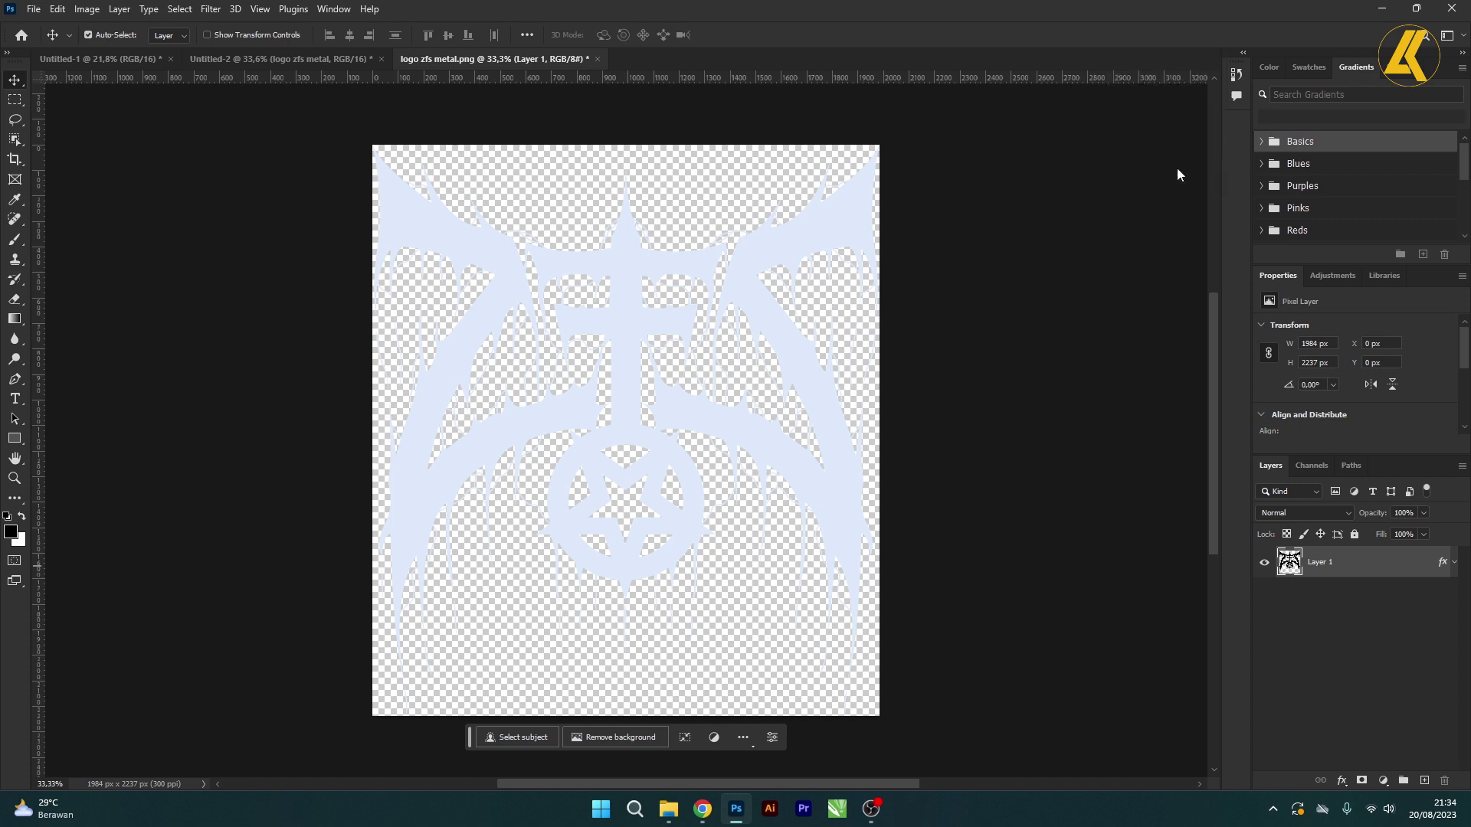
# Step: Save the edited smart object contents and close that document, returning to Untitled-2
pyautogui.click(34, 9)
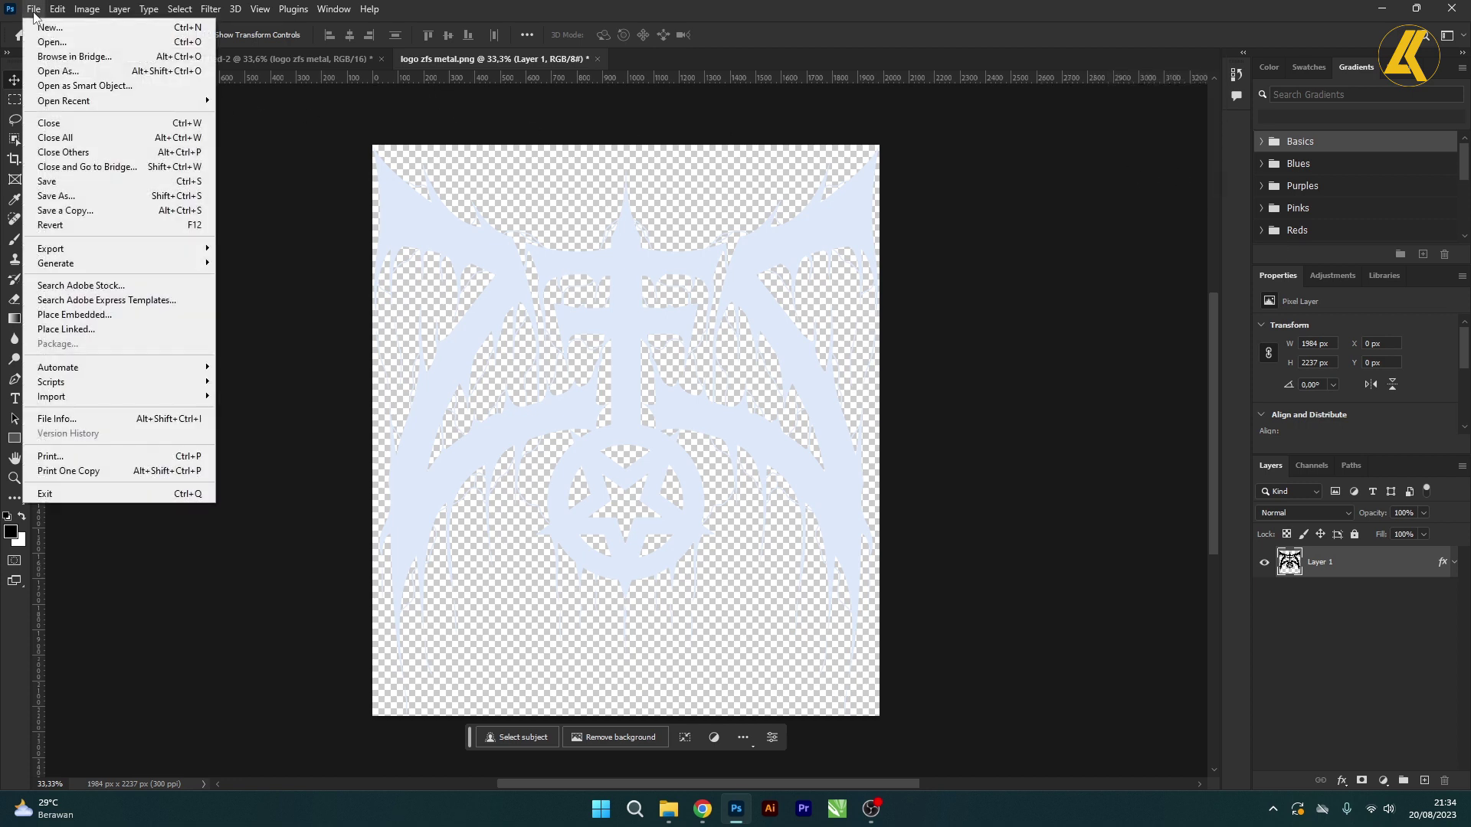
pyautogui.click(85, 183)
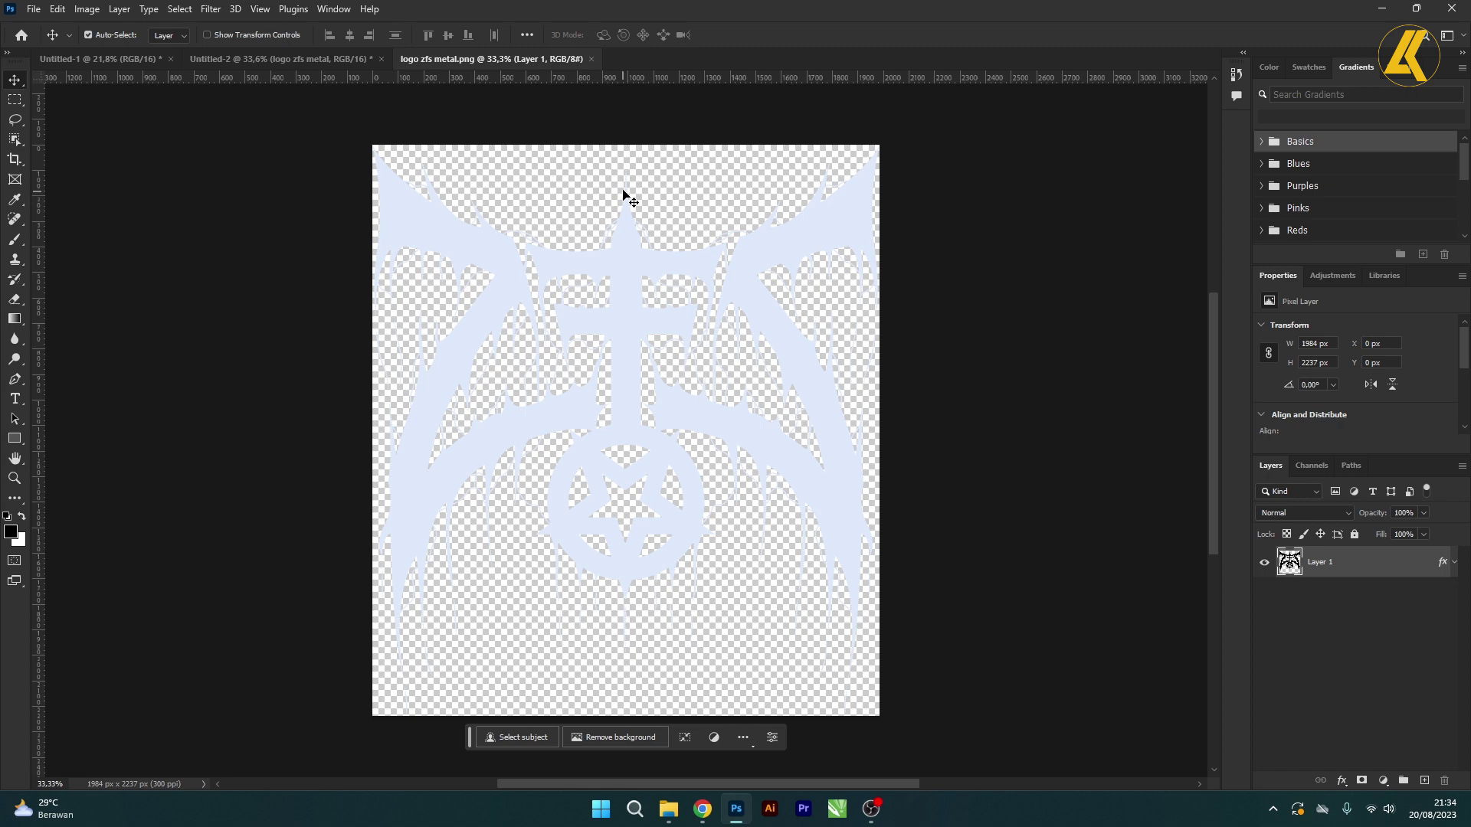
pyautogui.click(234, 55)
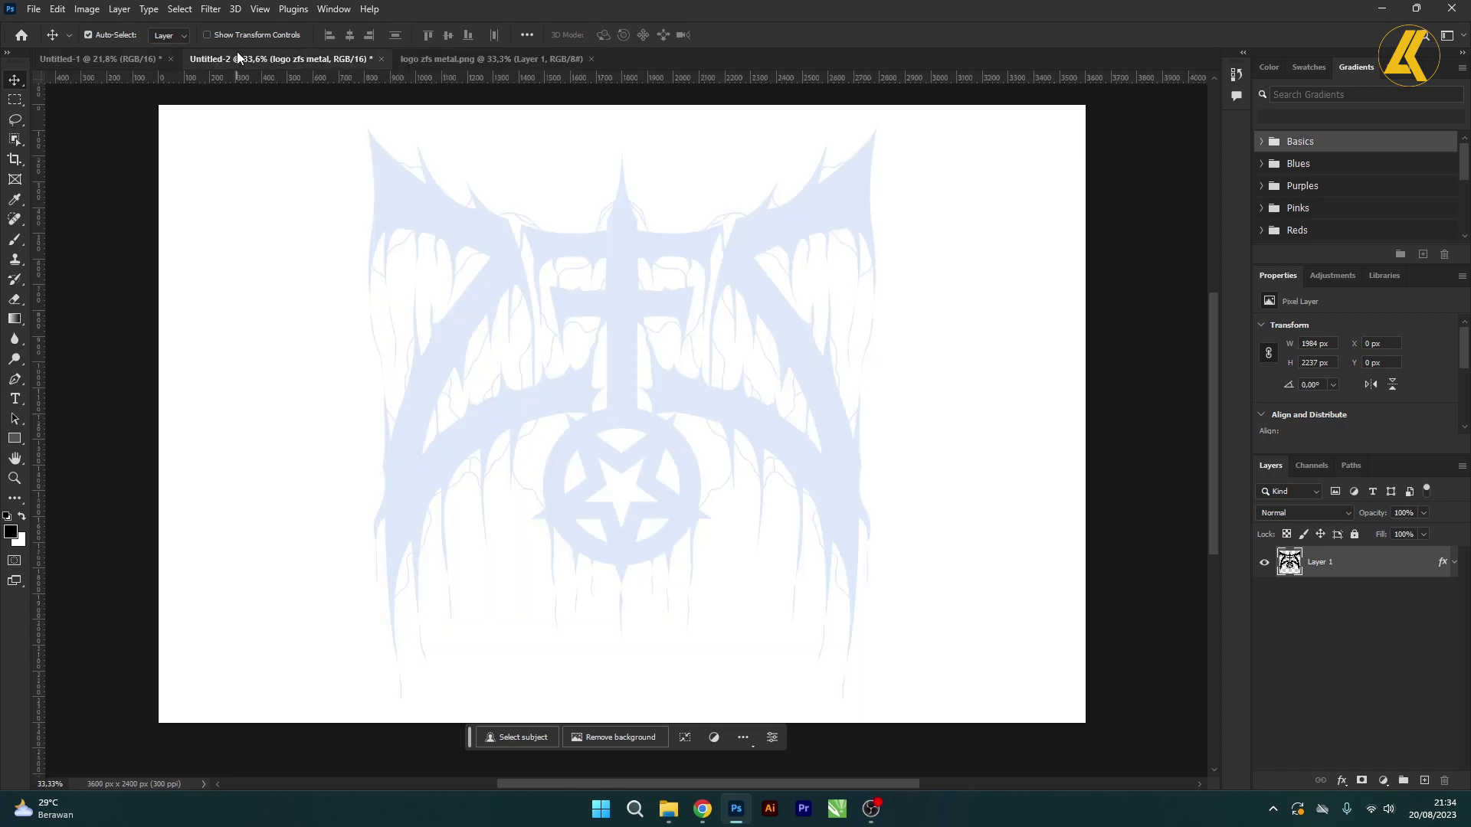
pyautogui.click(590, 59)
# Step: Add a Drop Shadow to the "logo zfs metal" layer with Screen blend mode and color #f5f9fc
pyautogui.rightClick(1372, 558)
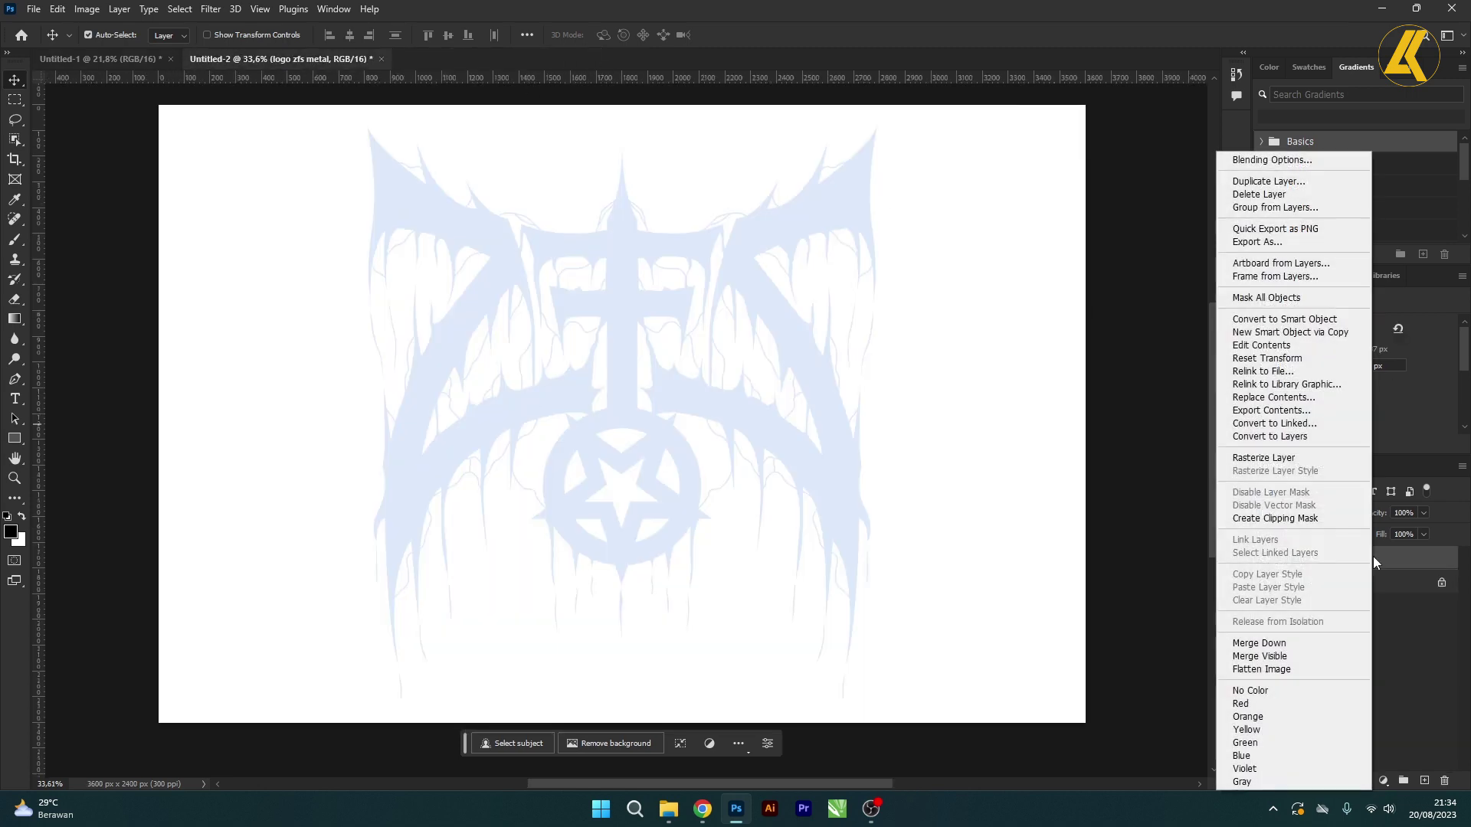
pyautogui.click(1269, 162)
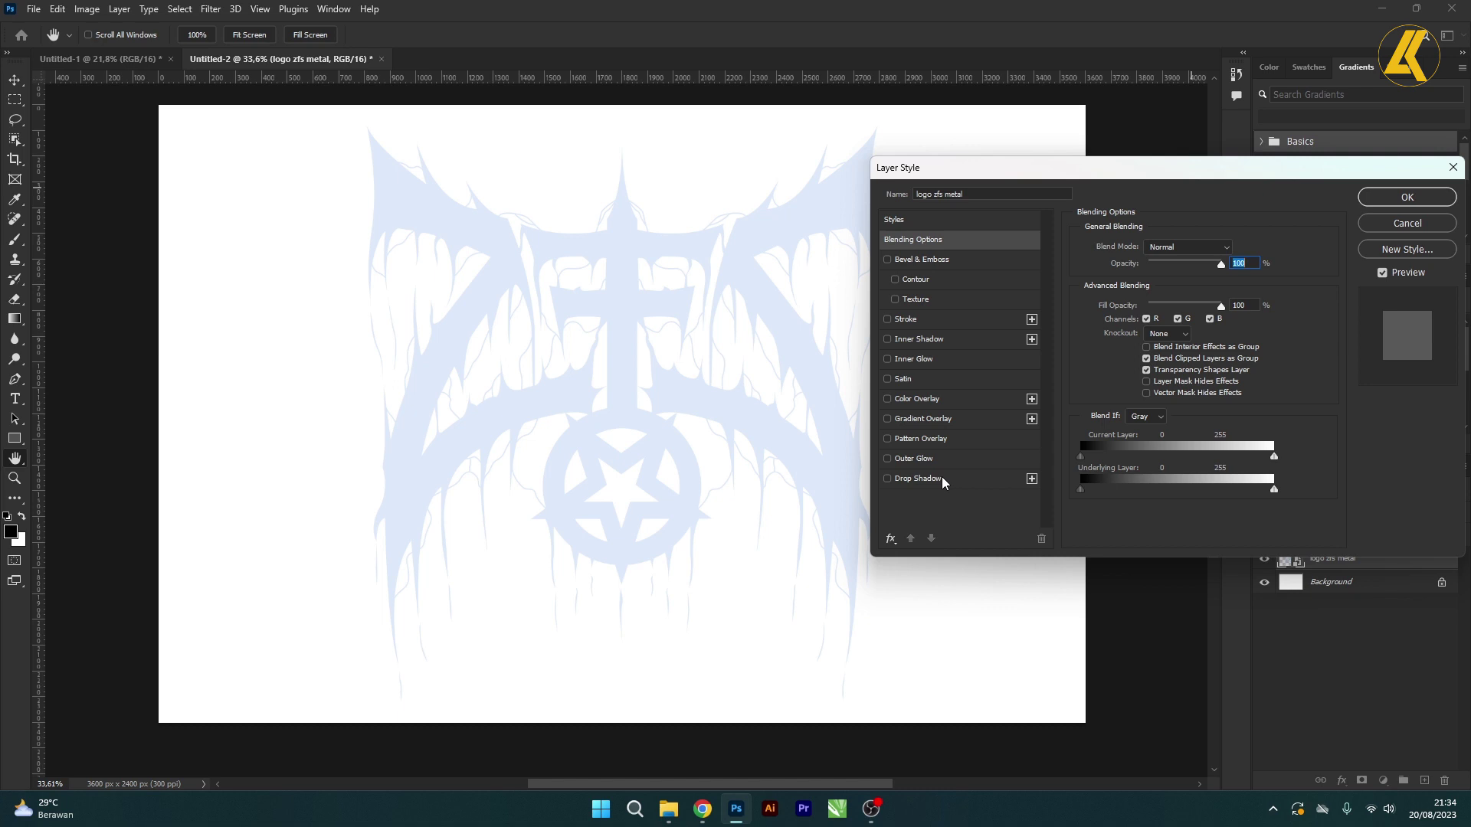
pyautogui.click(941, 478)
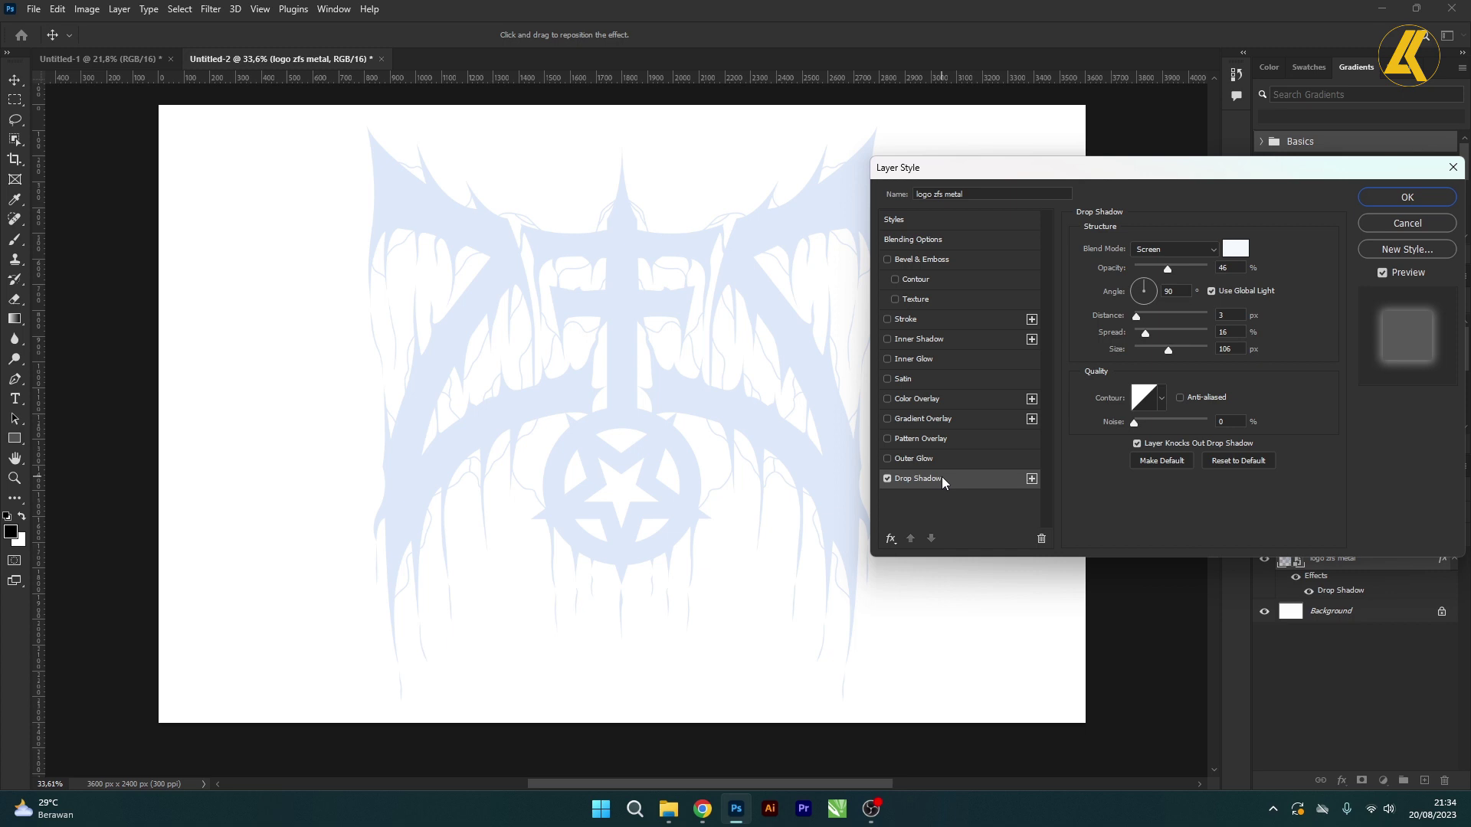
pyautogui.click(1235, 248)
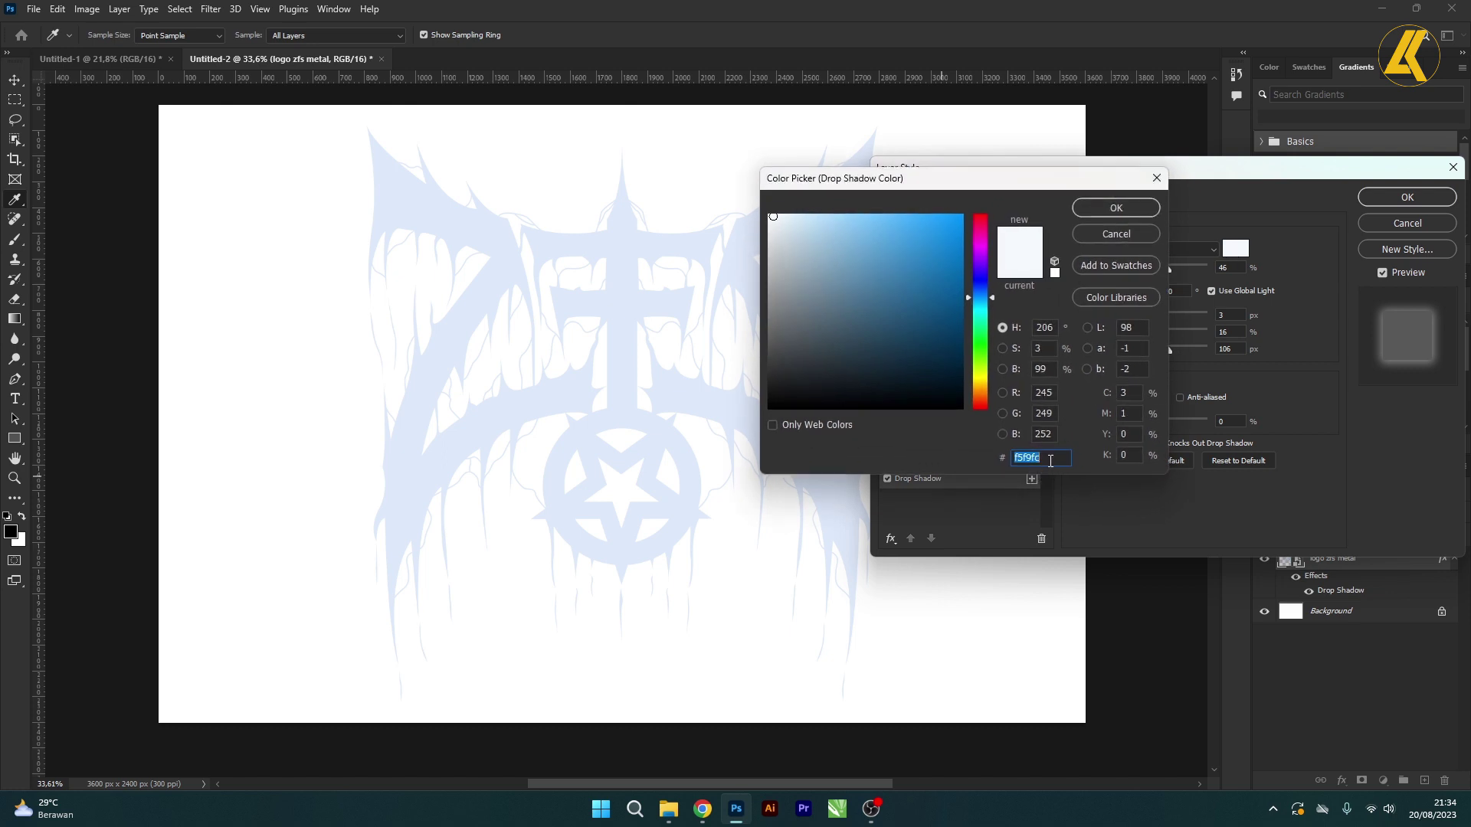
pyautogui.click(1054, 457)
pyautogui.click(1154, 208)
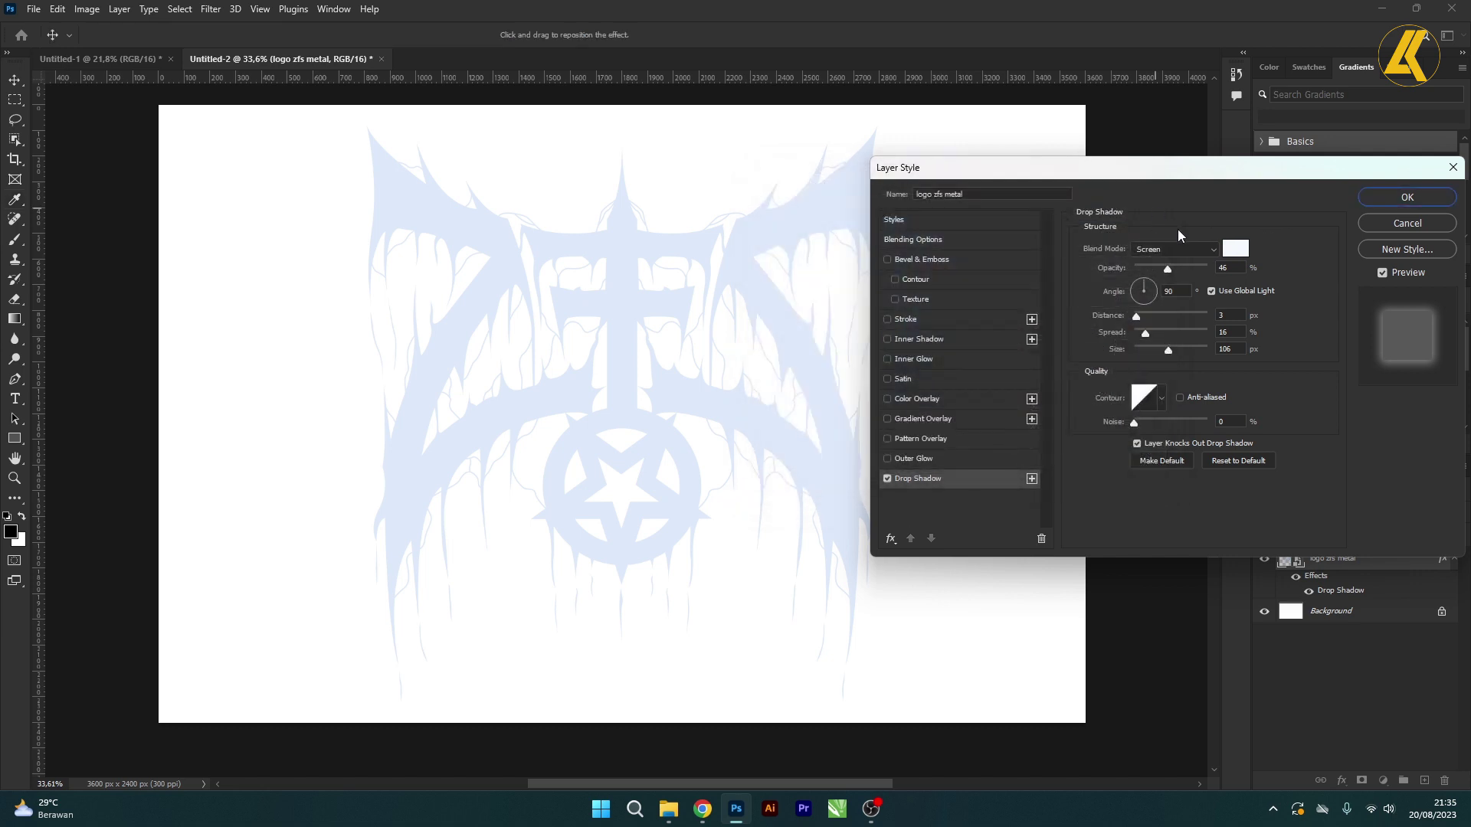
# Step: Set the drop shadow's opacity to 46% and its angle to 90°, and reduce its distance slightly
pyautogui.click(1233, 269)
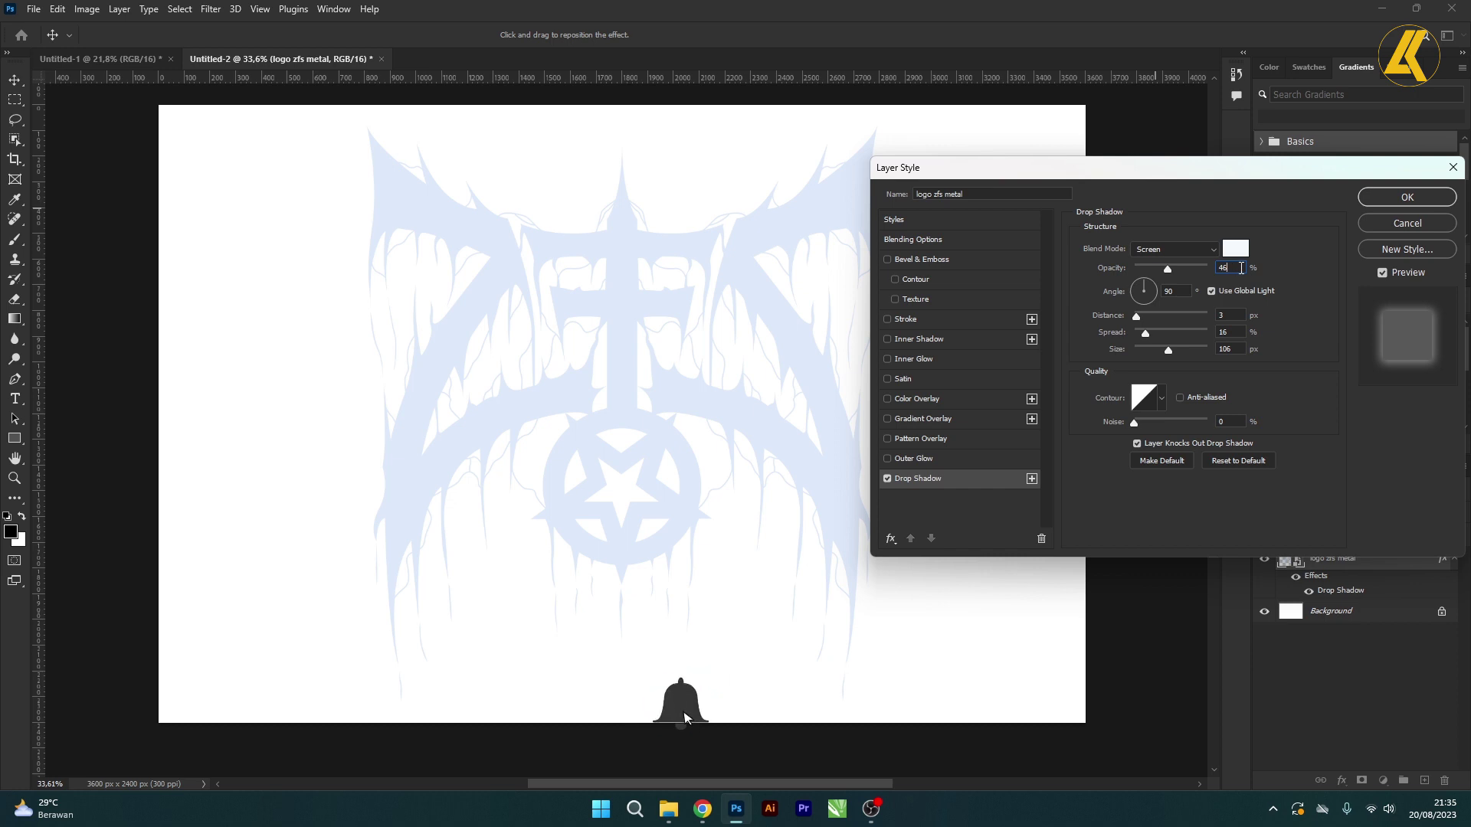
pyautogui.doubleClick(1240, 267)
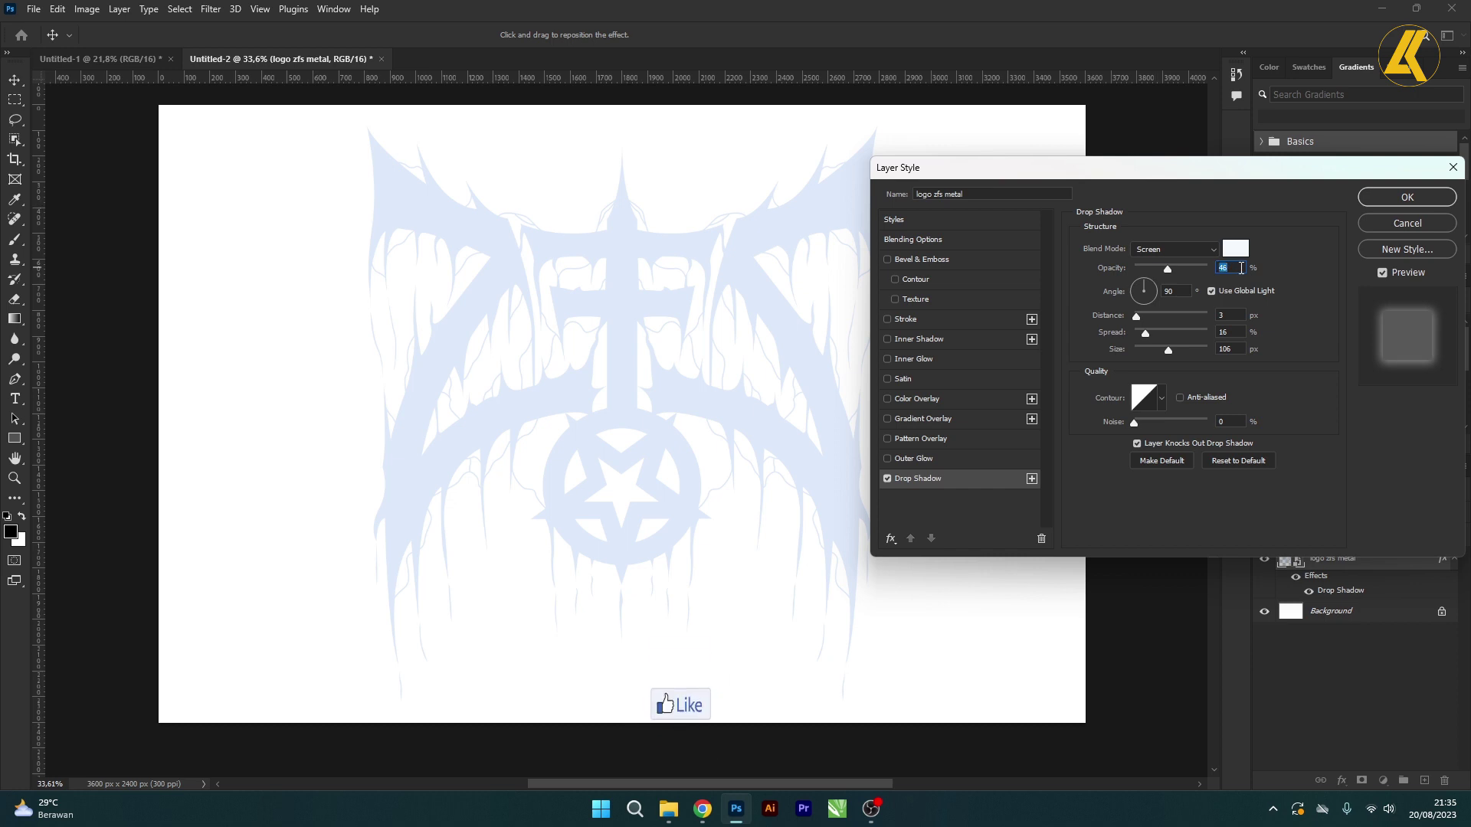
pyautogui.doubleClick(1182, 289)
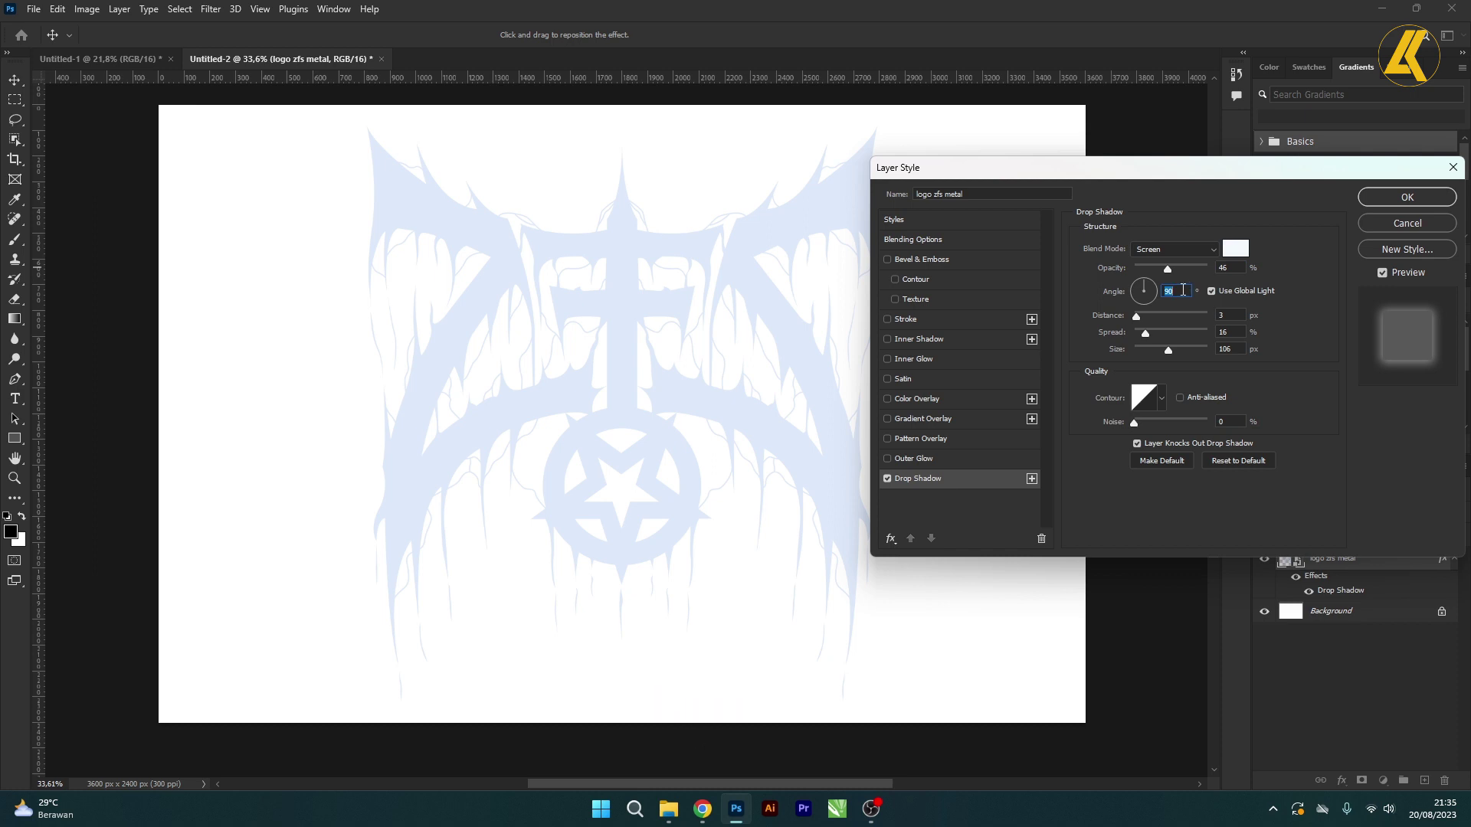
pyautogui.click(1183, 289)
pyautogui.click(1234, 314)
pyautogui.press('Down')
pyautogui.press('Down')
pyautogui.press('Down')
pyautogui.press('Down')
# Step: Increase the drop shadow's spread and size by a few units
pyautogui.click(1233, 332)
pyautogui.press('Down')
pyautogui.press('Up')
pyautogui.press('Up')
pyautogui.press('Up')
pyautogui.press('Up')
pyautogui.click(1237, 345)
pyautogui.press('Up')
pyautogui.press('Up')
pyautogui.press('Up')
pyautogui.press('Up')
# Step: Add a Satin effect to the logo layer with Overlay blend mode and white (#ffffff) color
pyautogui.click(939, 380)
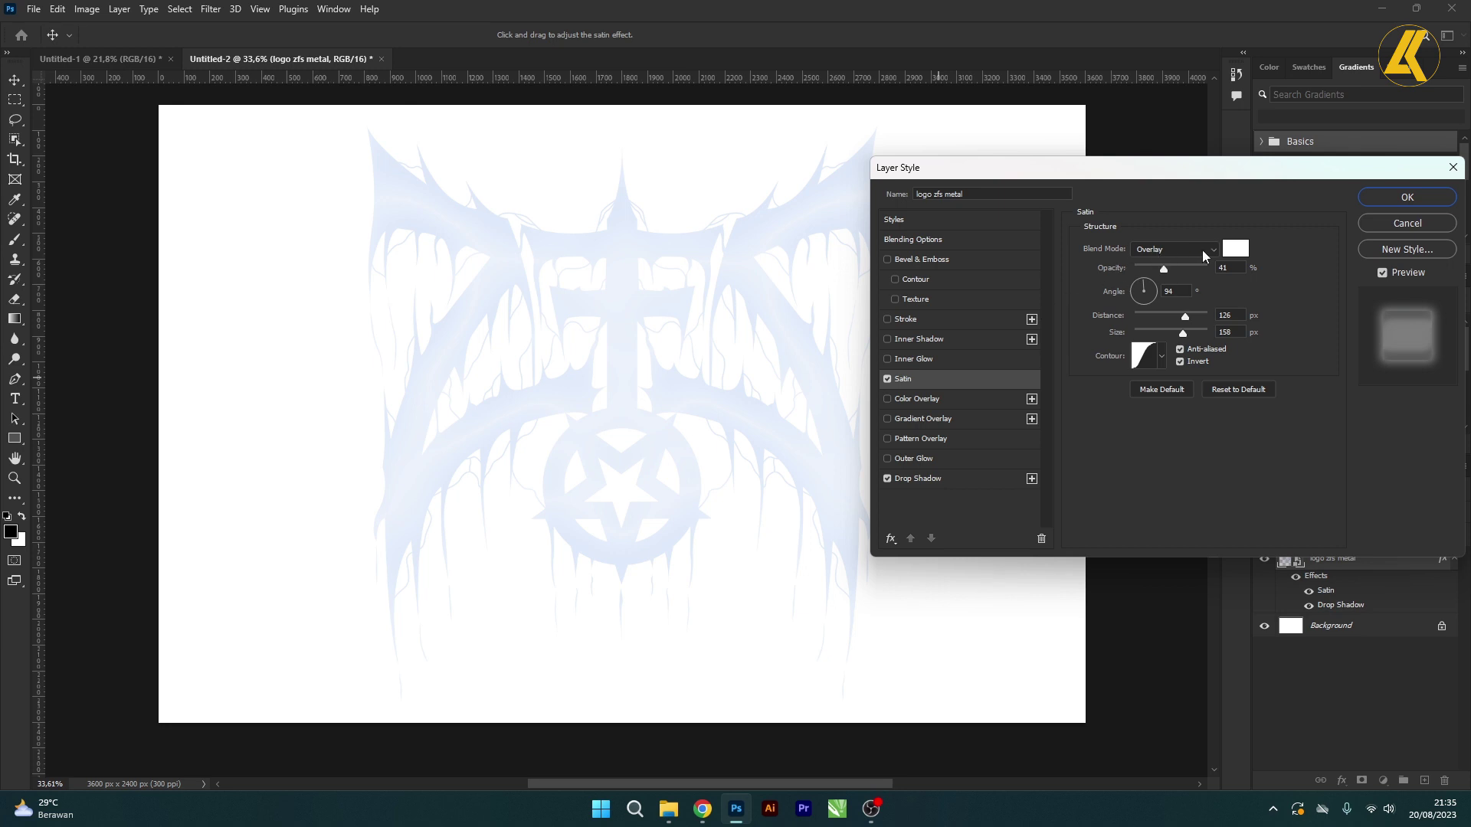
pyautogui.click(1235, 248)
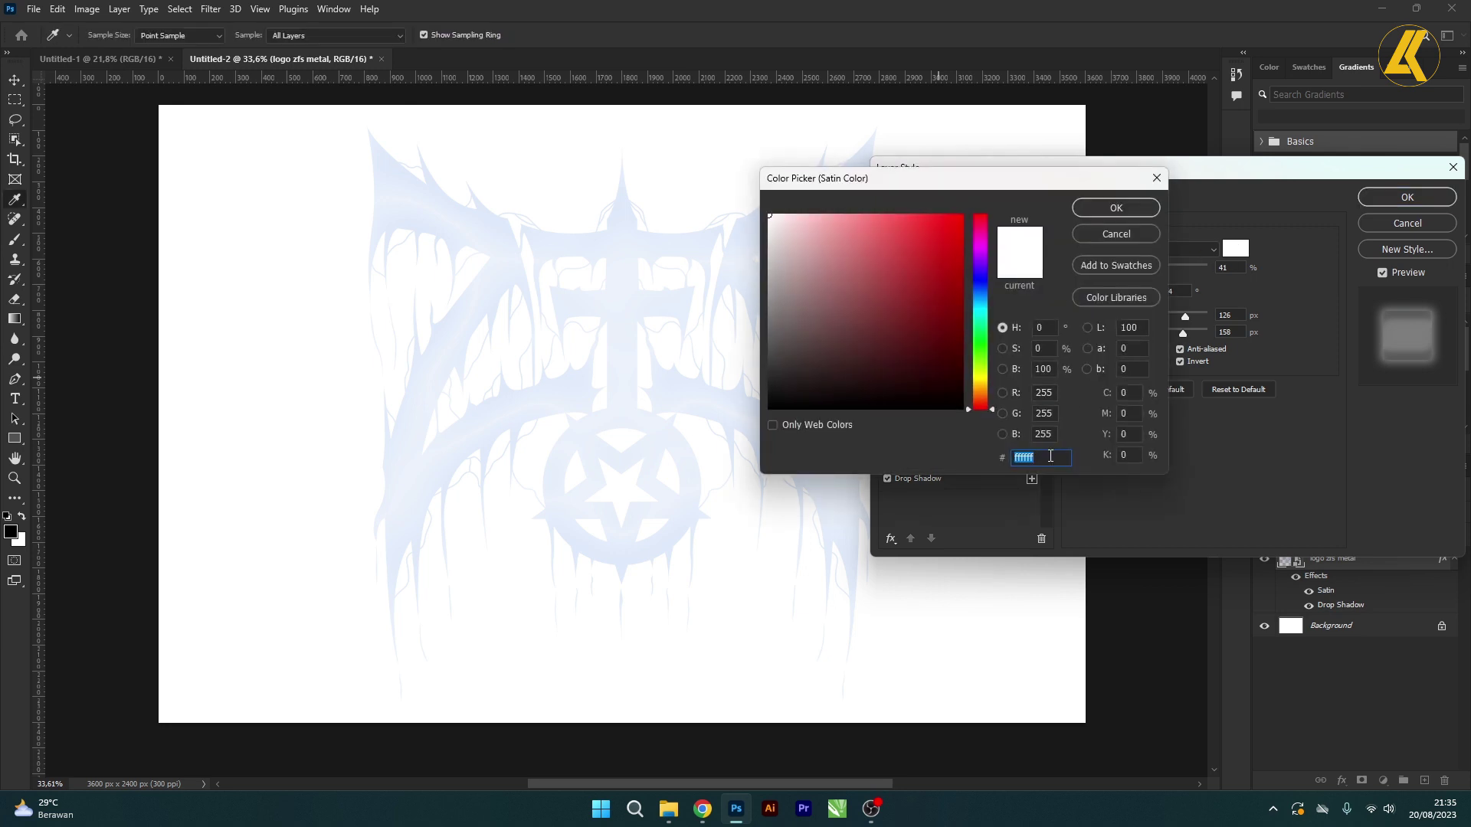
pyautogui.click(1144, 227)
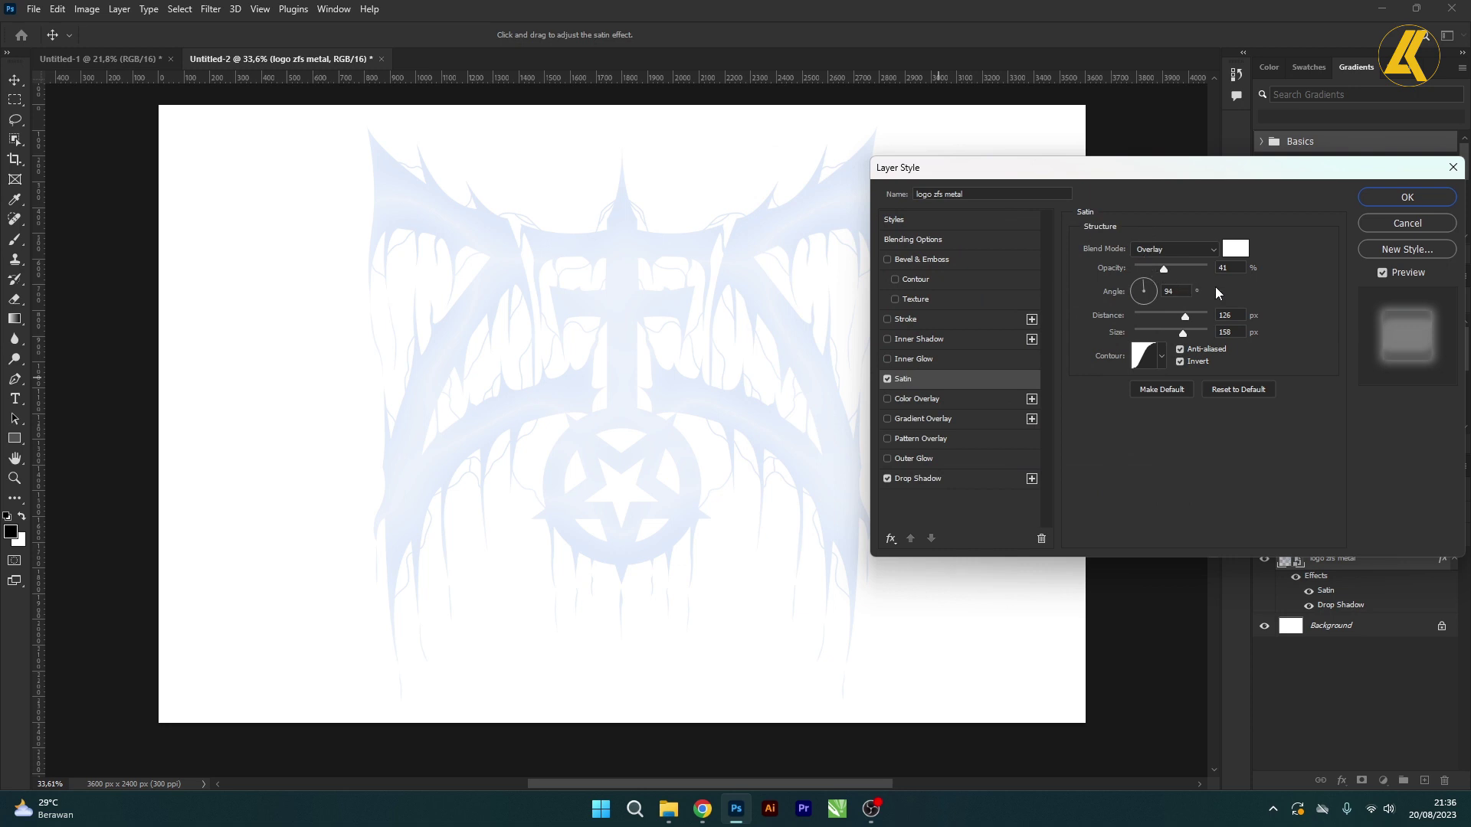
pyautogui.click(1199, 249)
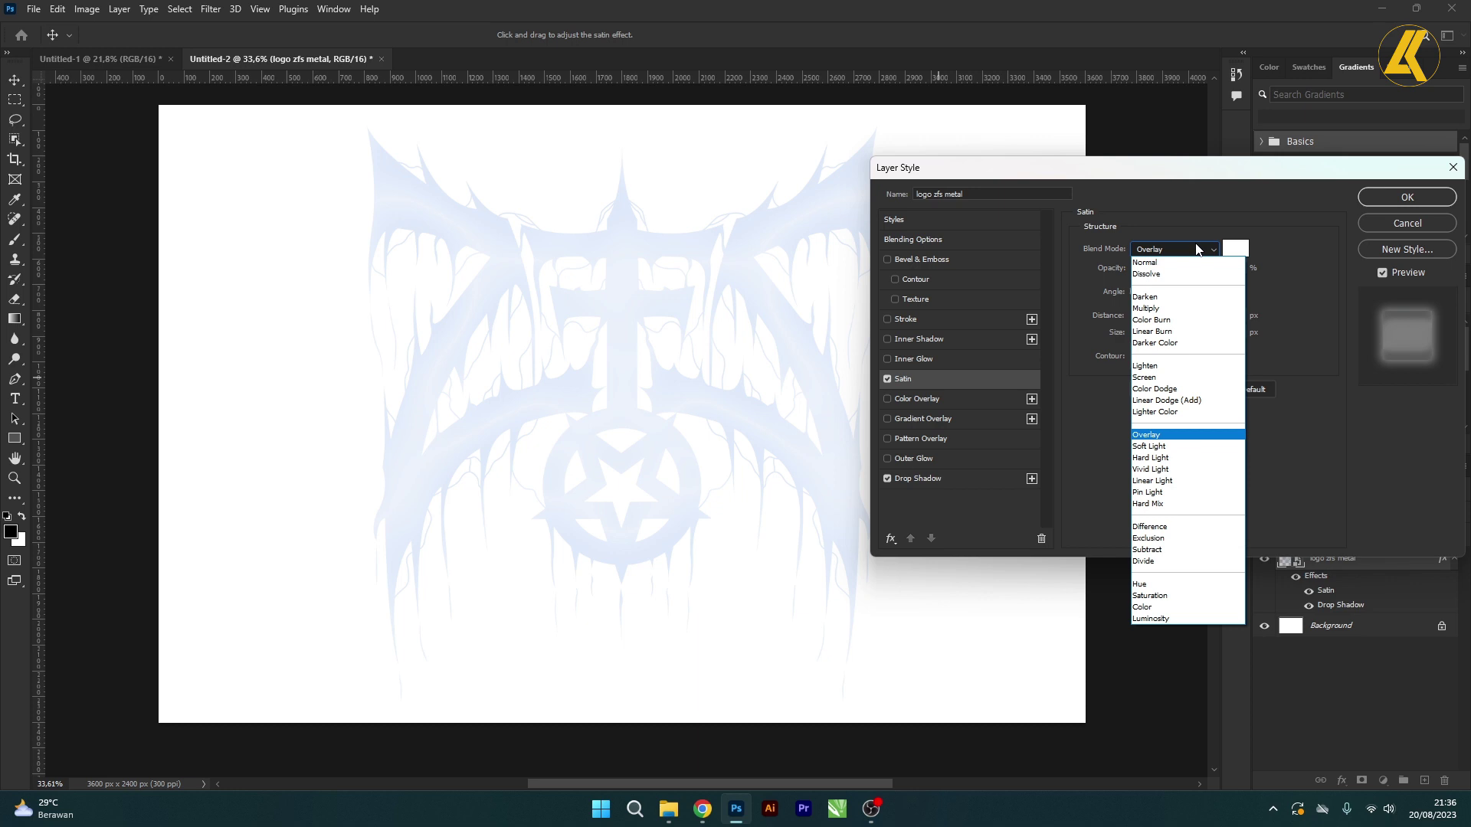
pyautogui.click(1163, 436)
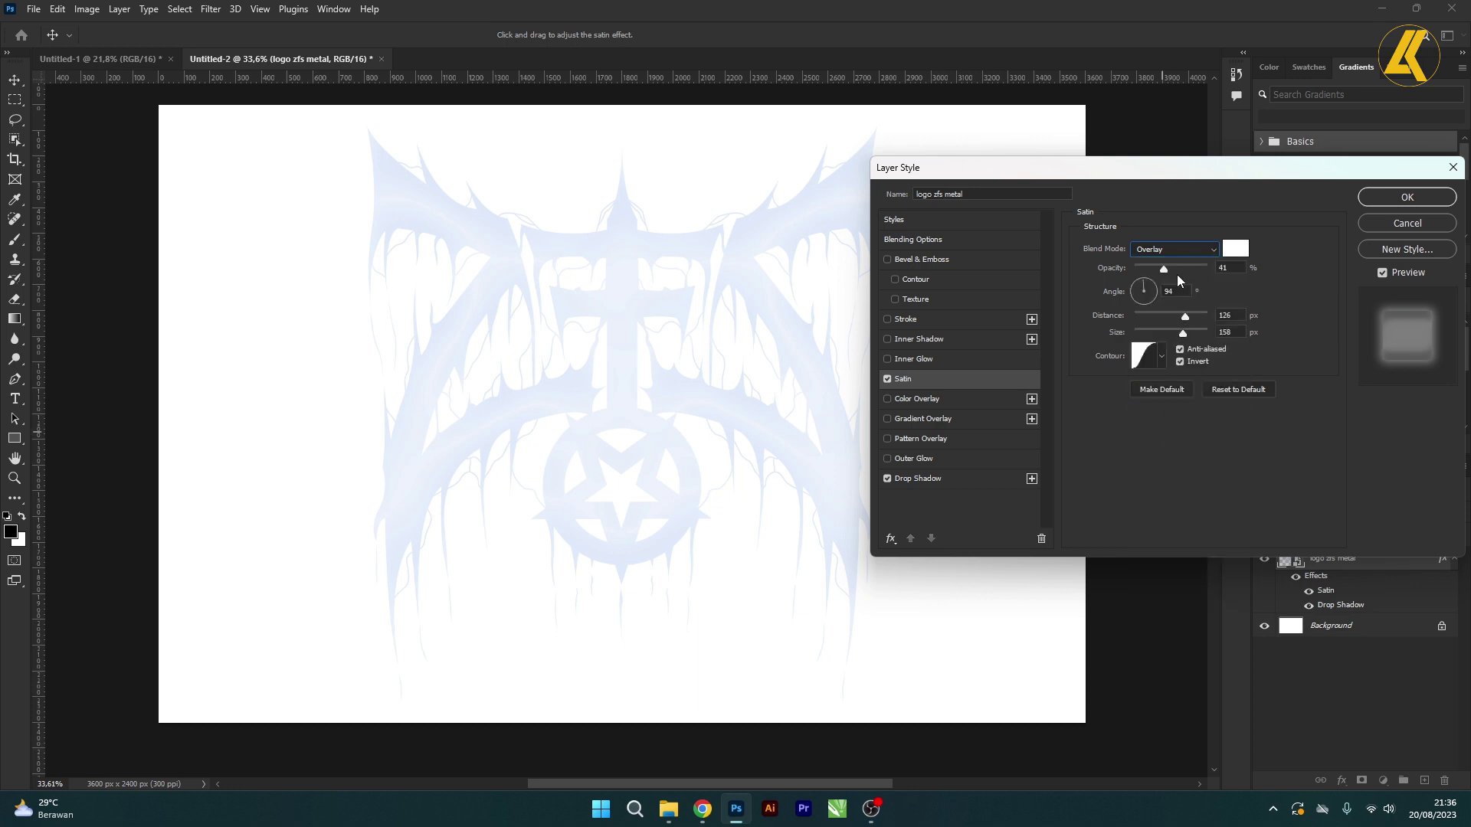
# Step: Set the Satin effect's opacity to 41%, angle to 94° and distance to 126 px
pyautogui.moveTo(1166, 271)
pyautogui.mouseDown()
pyautogui.moveTo(1179, 271)
pyautogui.moveTo(1161, 269)
pyautogui.mouseUp()
pyautogui.scroll(2, 1223, 268)
pyautogui.click(1183, 294)
pyautogui.click(1183, 293)
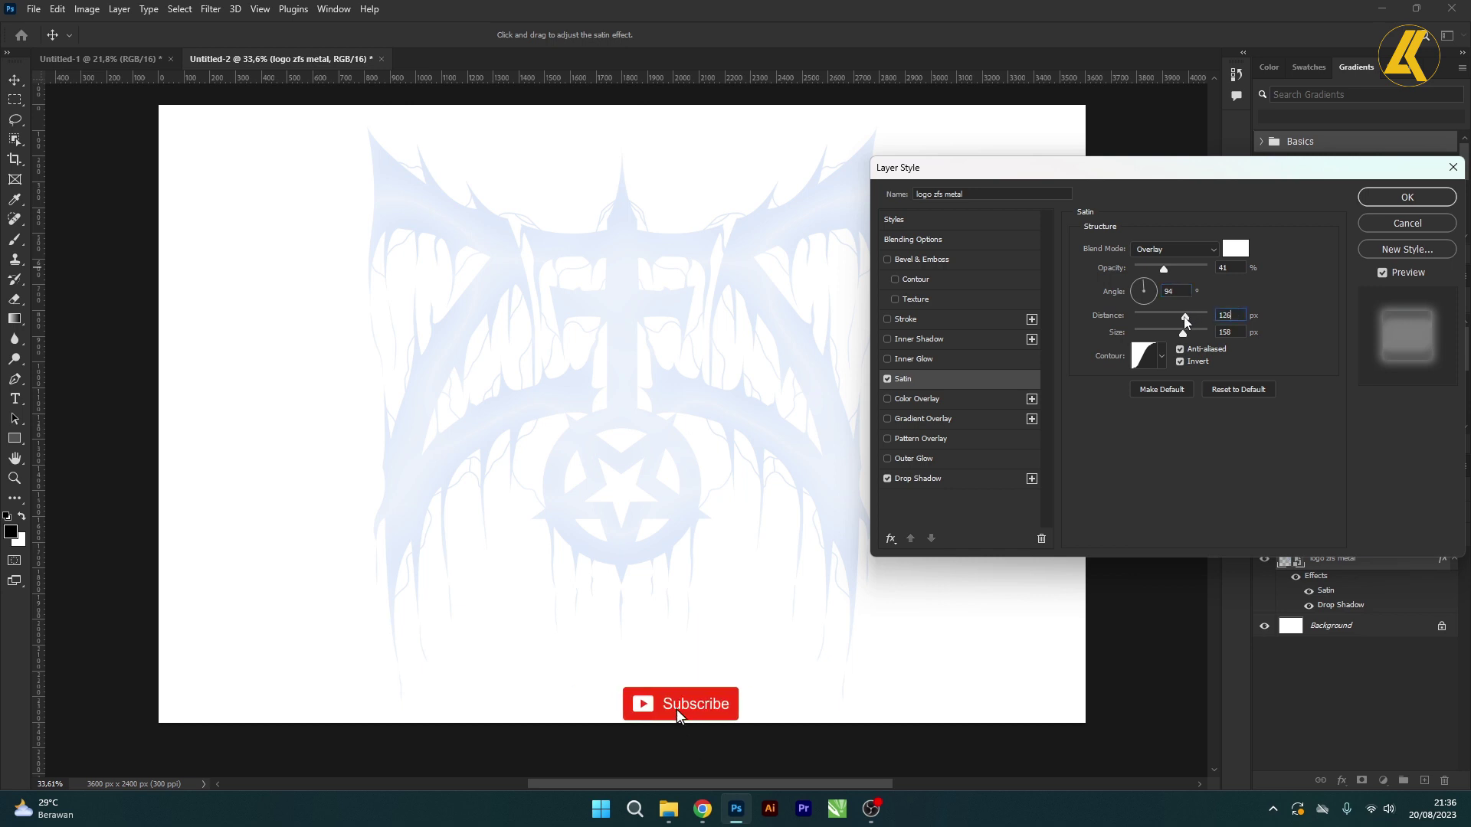
pyautogui.moveTo(1185, 317)
pyautogui.mouseDown()
pyautogui.moveTo(1146, 319)
pyautogui.moveTo(1187, 318)
pyautogui.mouseUp()
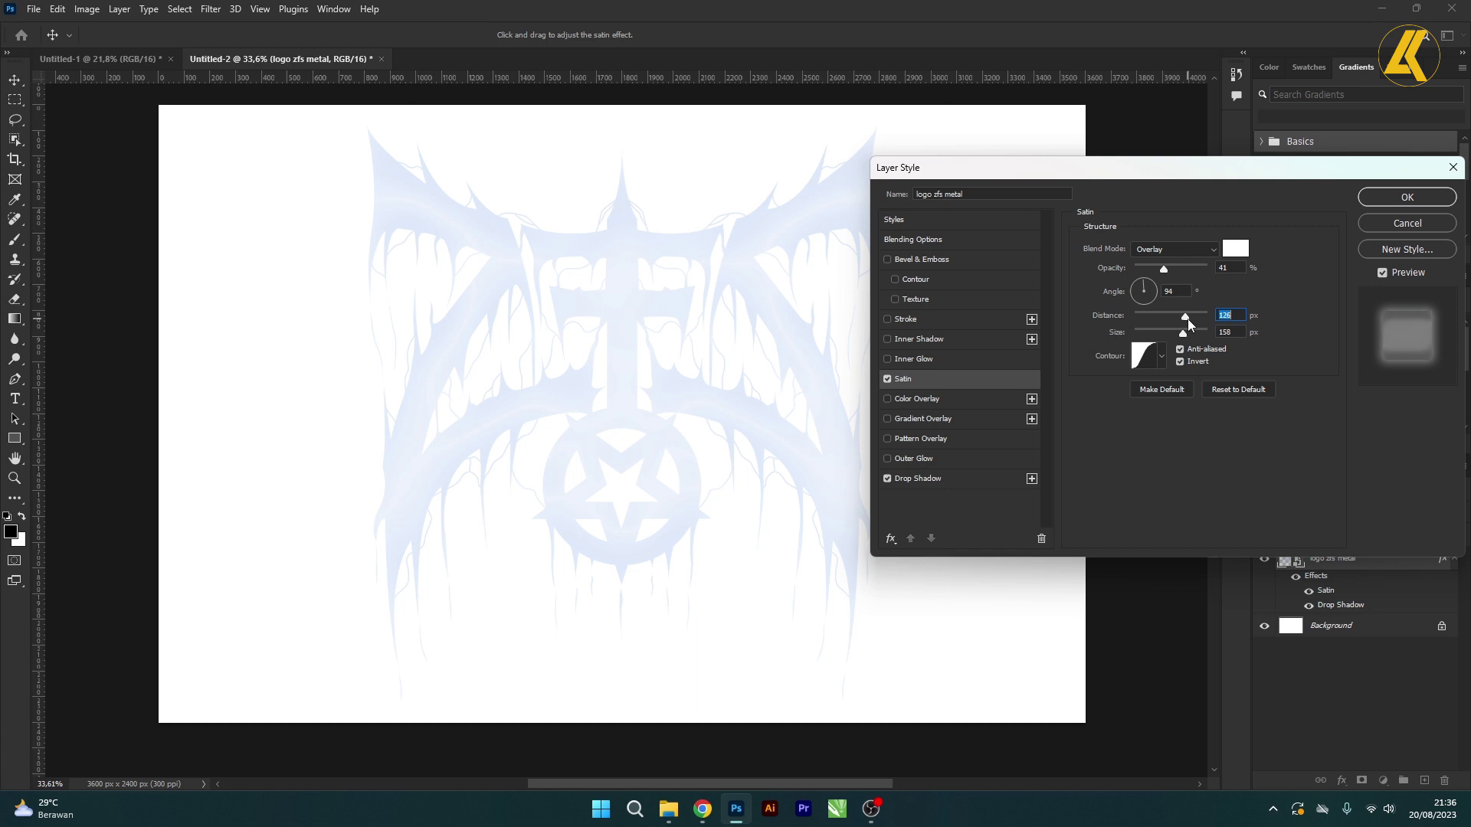
# Step: Try a contour preset with two peaks for the Satin effect, and switch back to the Gaussian contour
pyautogui.click(1155, 351)
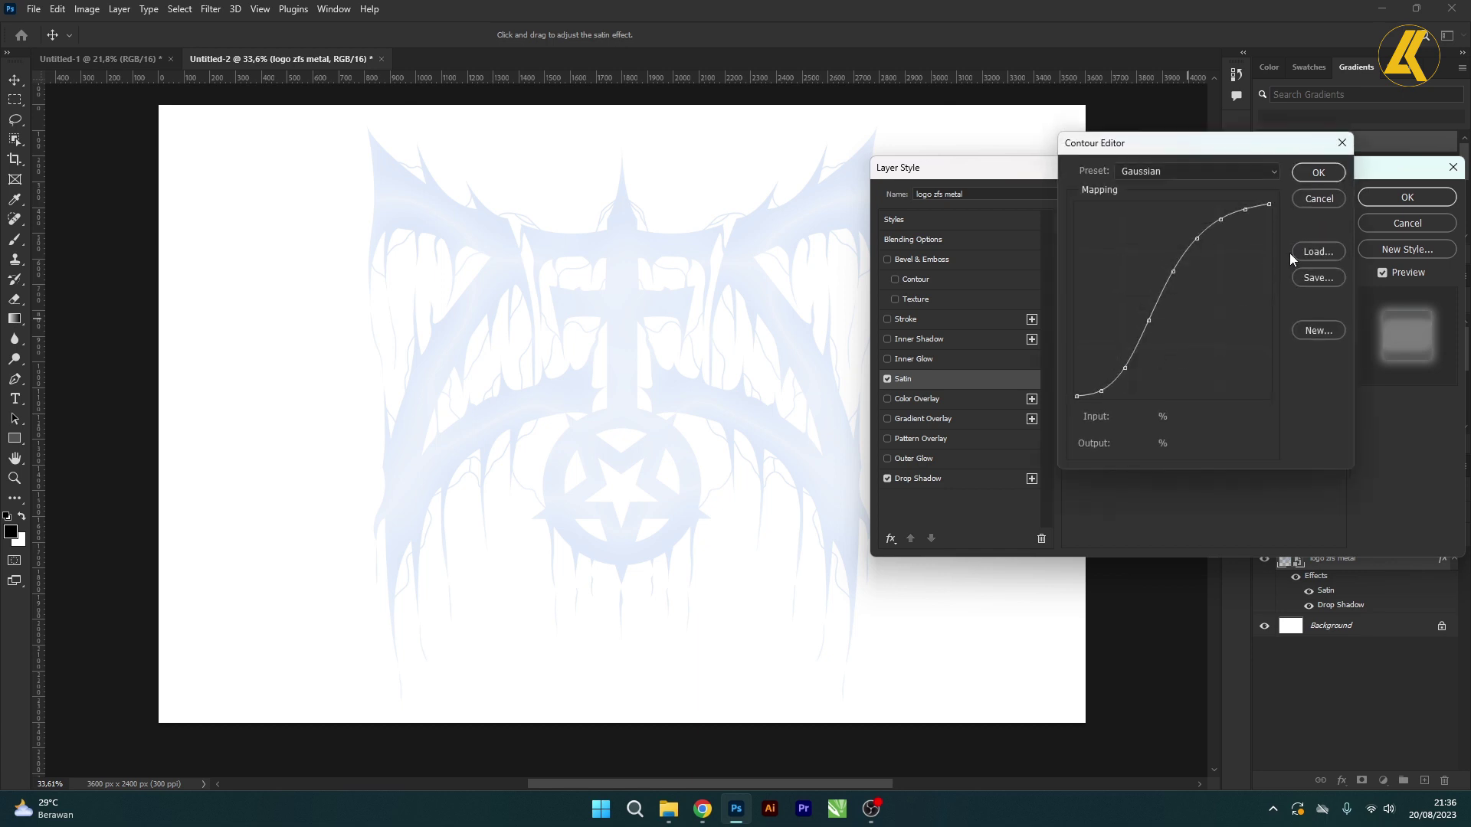
pyautogui.click(1318, 199)
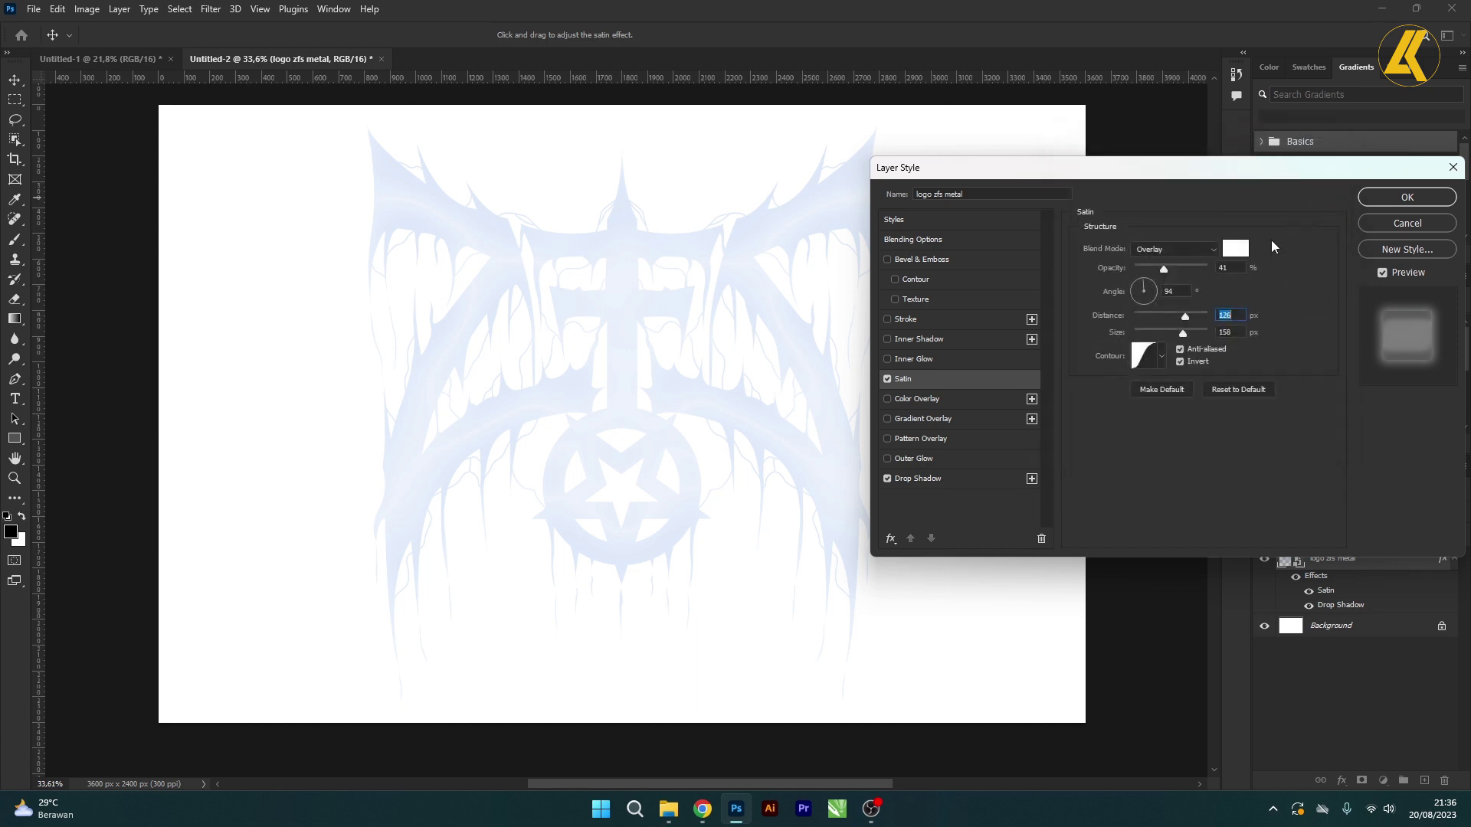
pyautogui.click(1162, 357)
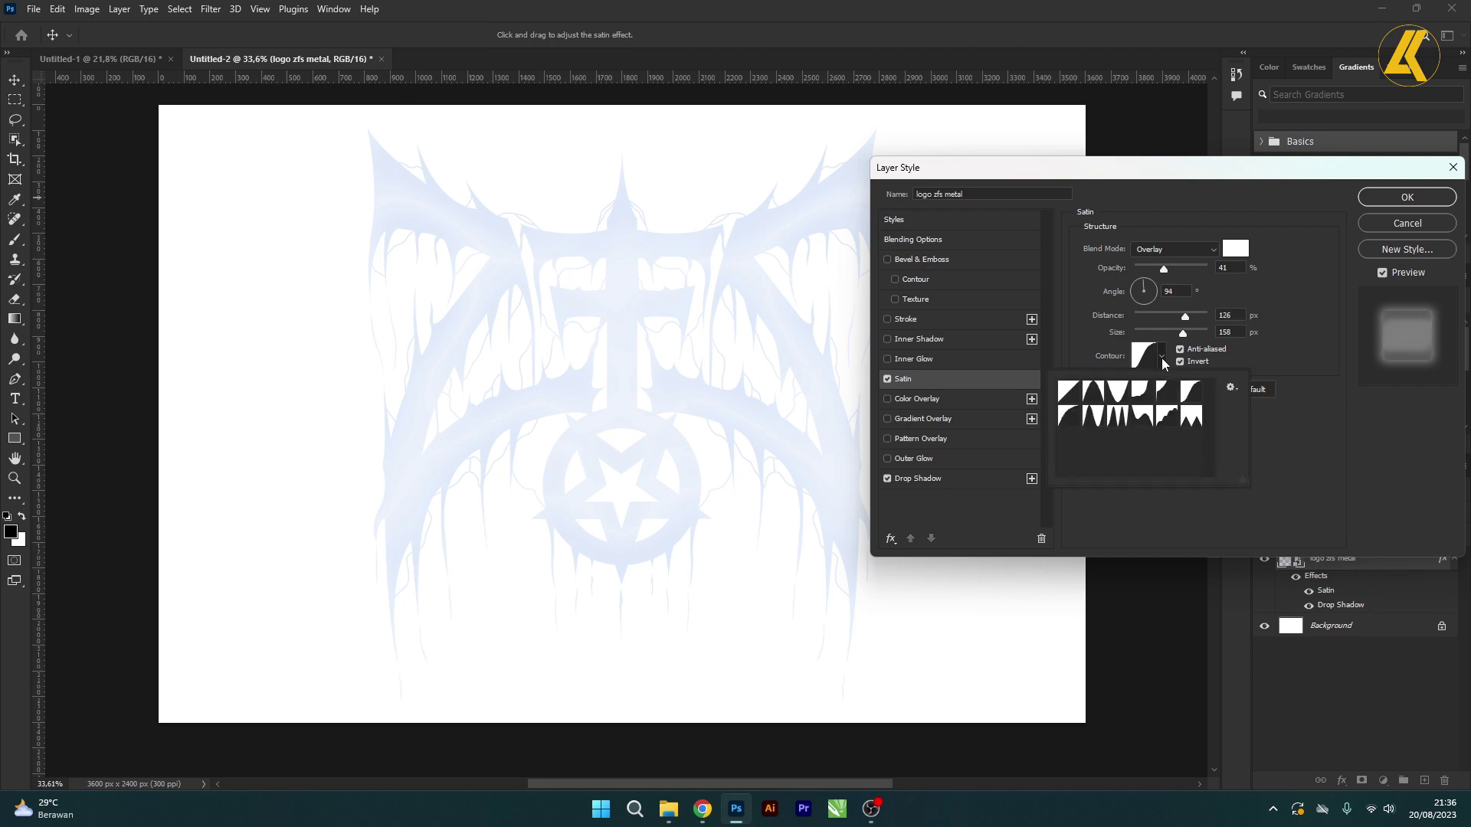
pyautogui.click(1101, 422)
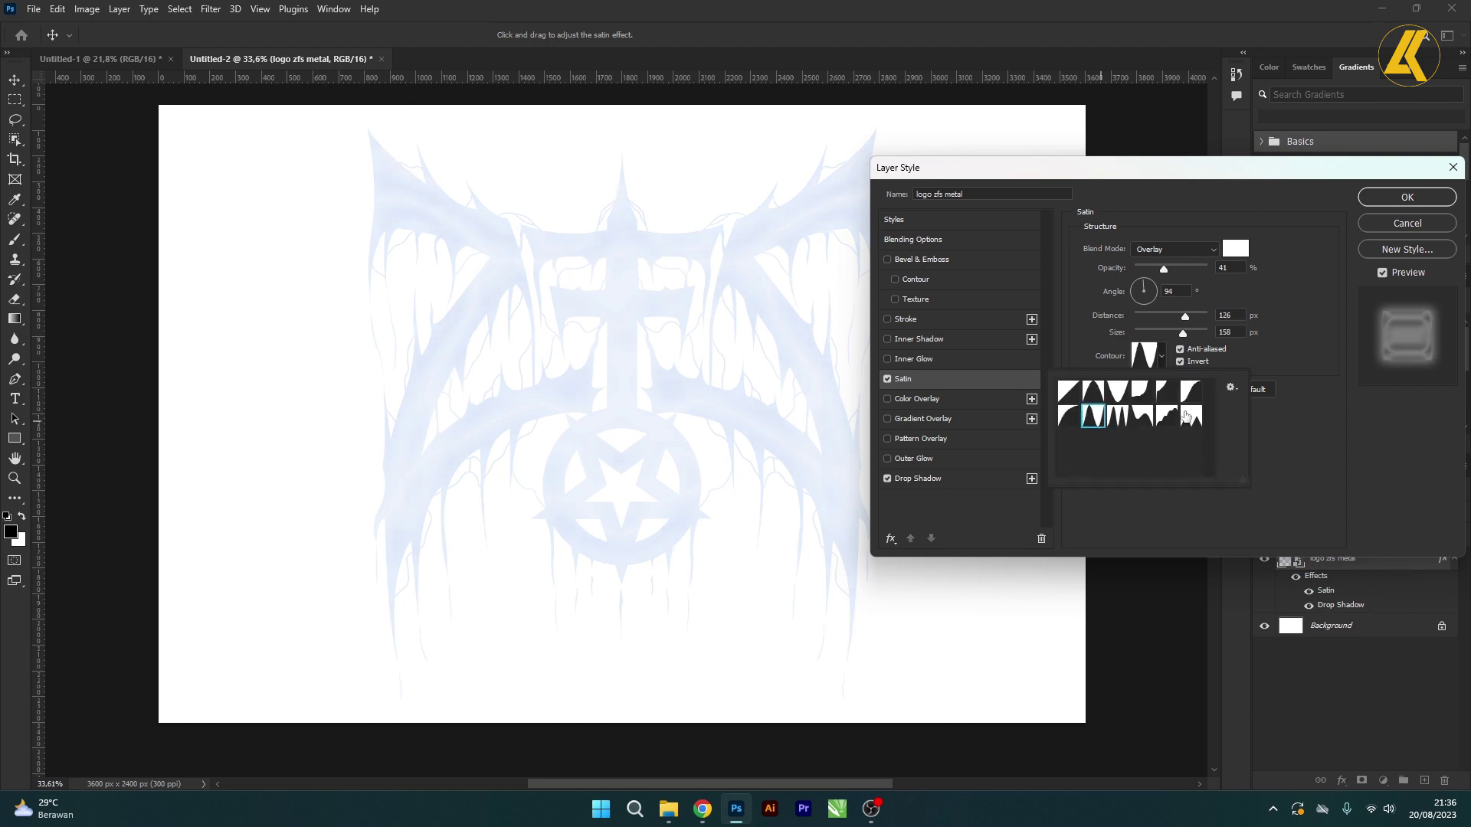
pyautogui.click(1194, 392)
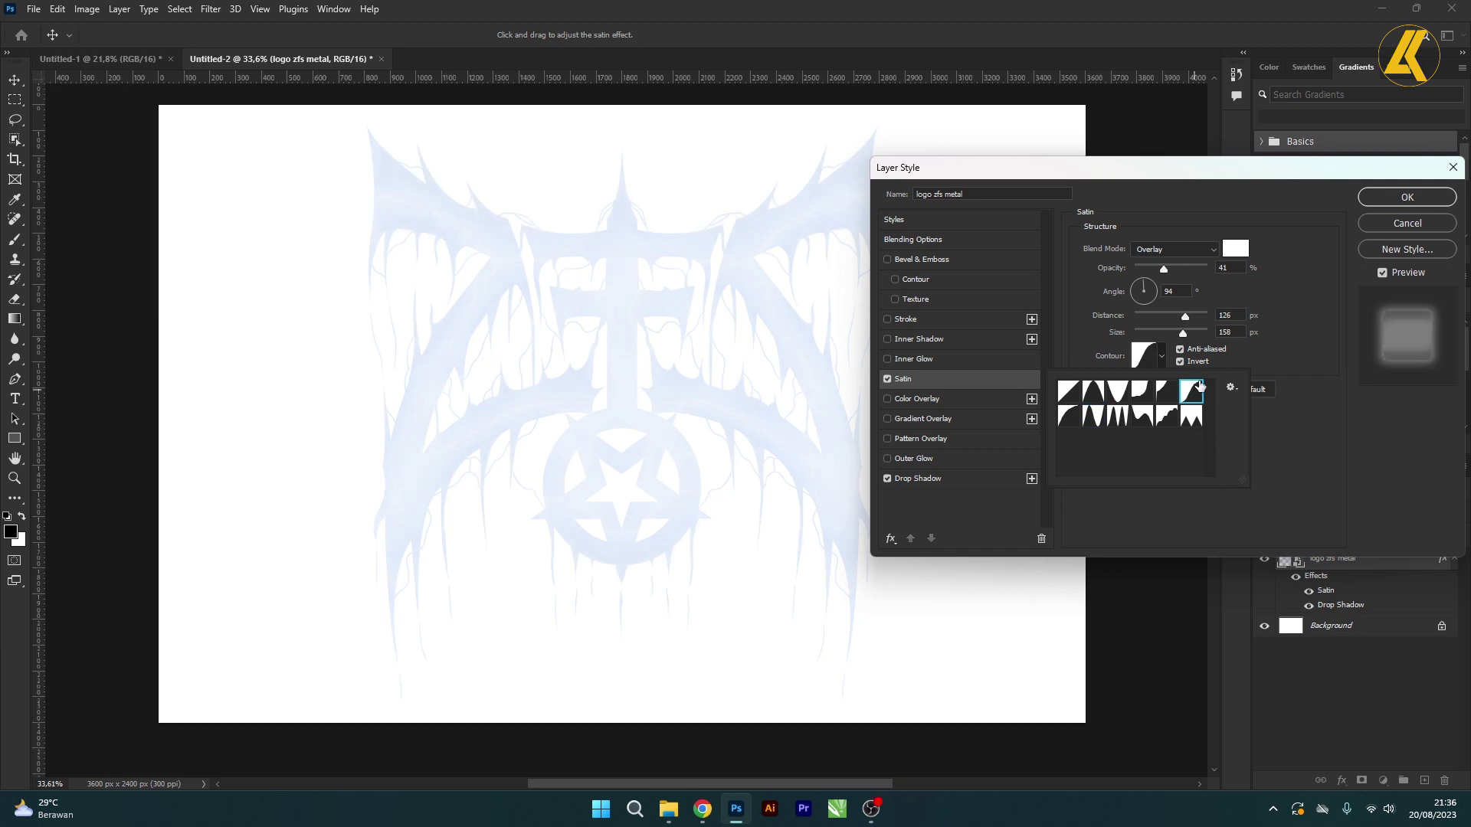
# Step: Add an Inner Shadow effect to the logo layer with Multiply blend mode and light blue (#b6d2e2) color
pyautogui.click(1268, 339)
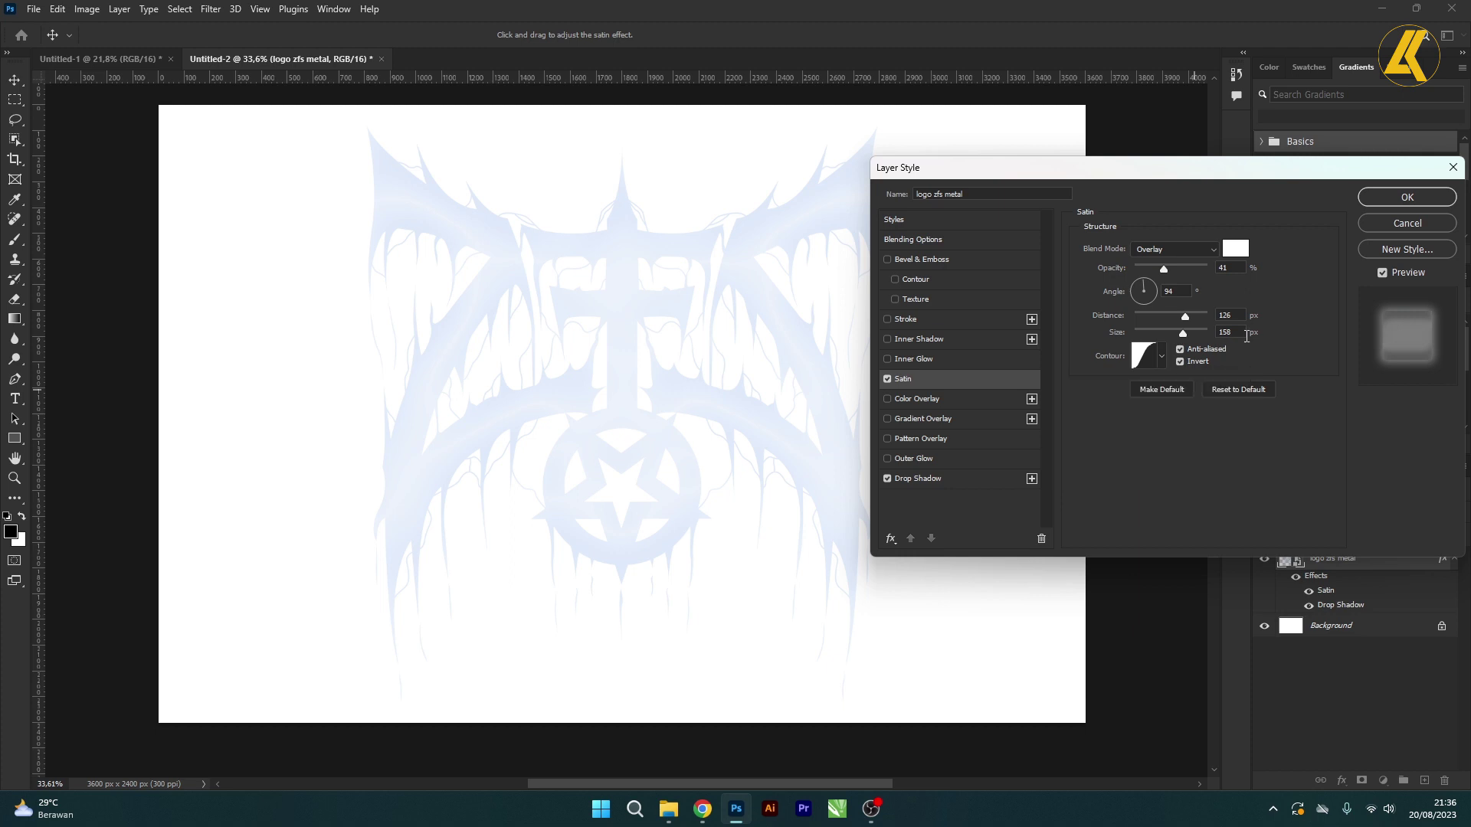
pyautogui.click(920, 337)
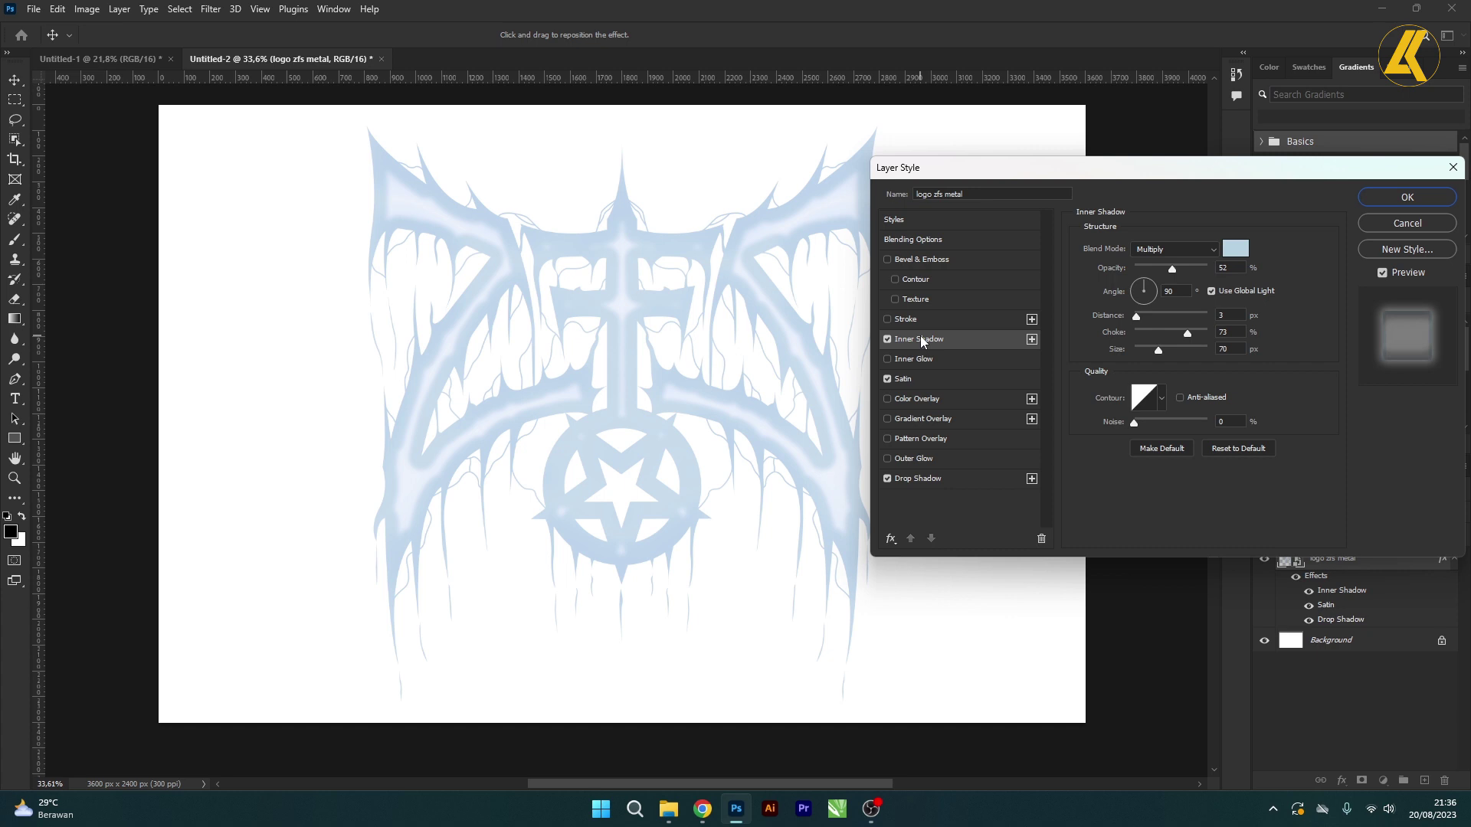
pyautogui.click(1234, 248)
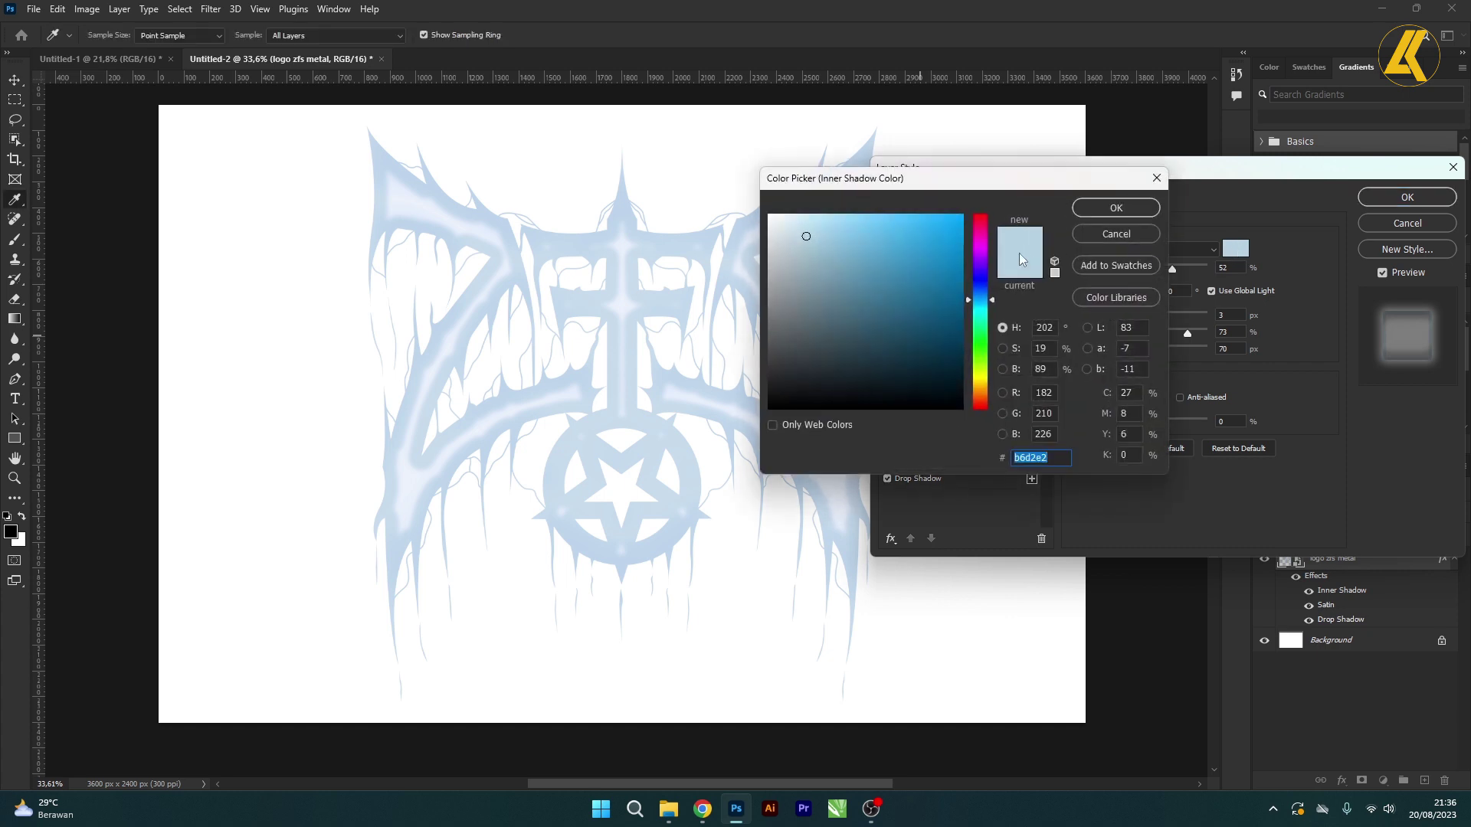
pyautogui.click(1051, 458)
pyautogui.click(1115, 208)
pyautogui.click(1171, 251)
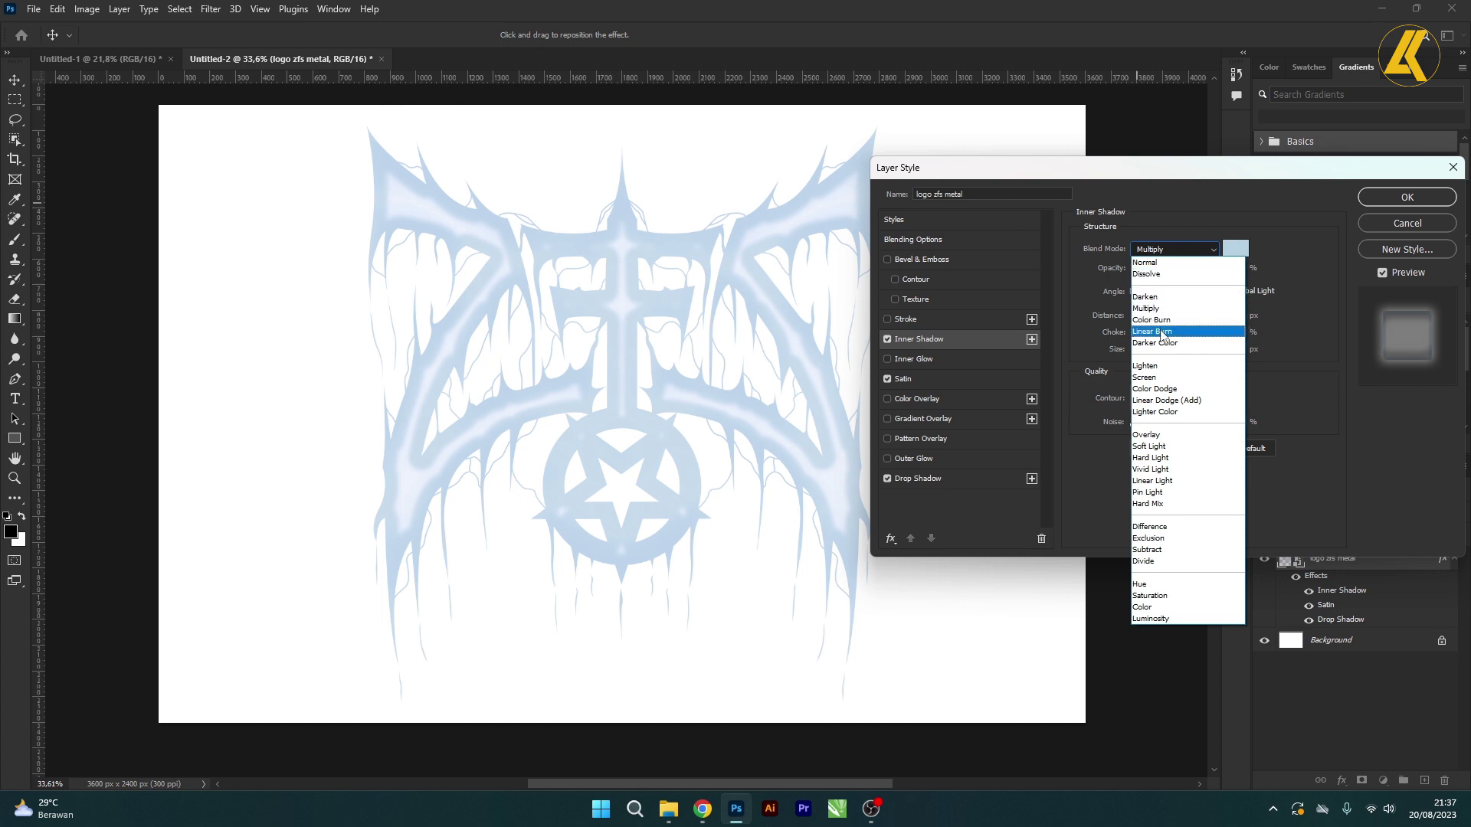
pyautogui.click(1149, 308)
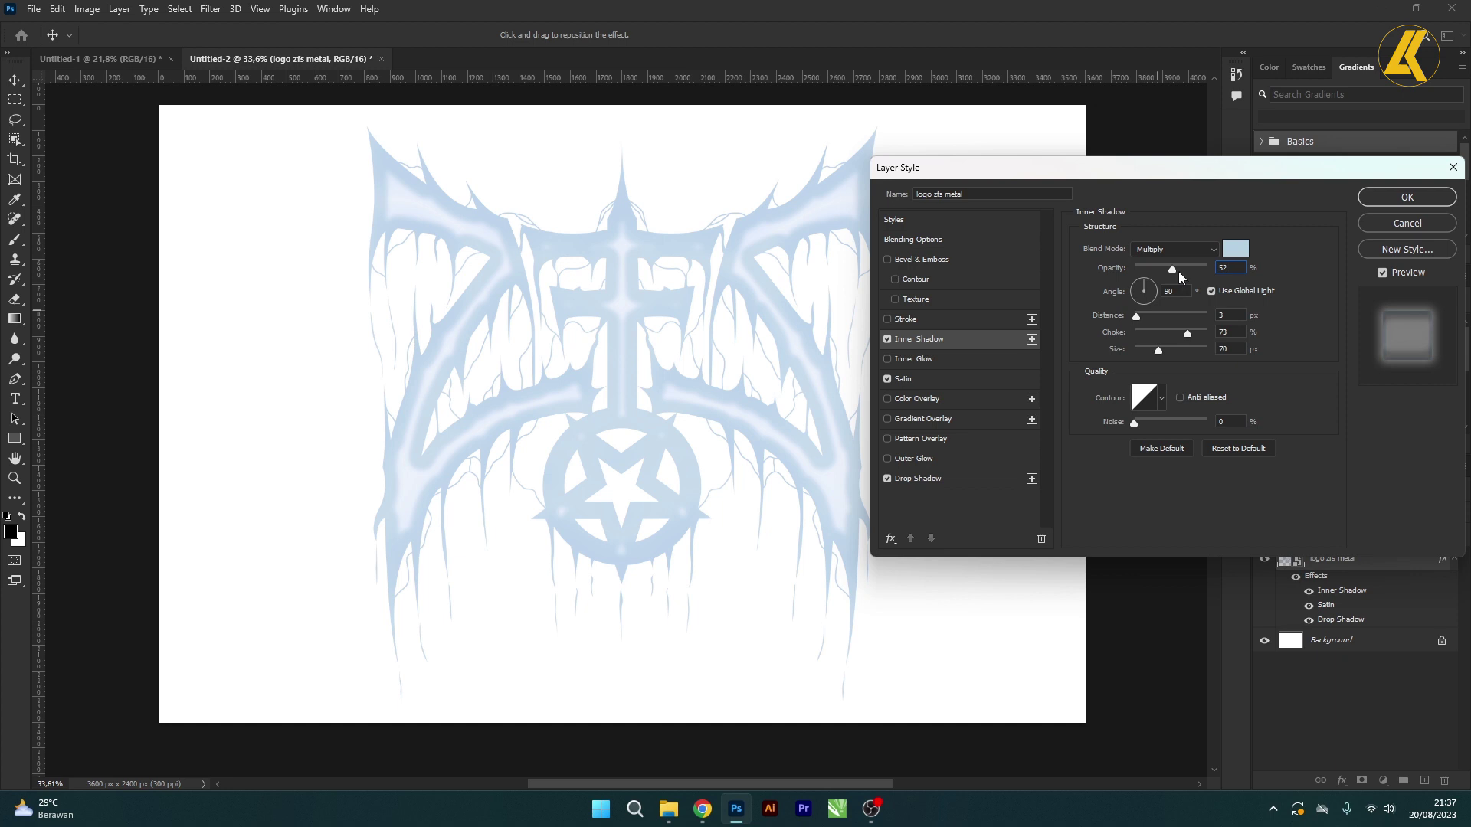
# Step: Set the Inner Shadow's opacity to 52%, distance to 0 px, choke to 73% and size to 70 px
pyautogui.moveTo(1171, 270)
pyautogui.mouseDown()
pyautogui.moveTo(1191, 278)
pyautogui.moveTo(1139, 268)
pyautogui.moveTo(1159, 274)
pyautogui.mouseUp()
pyautogui.moveTo(1172, 268); pyautogui.dragTo(1176, 269)
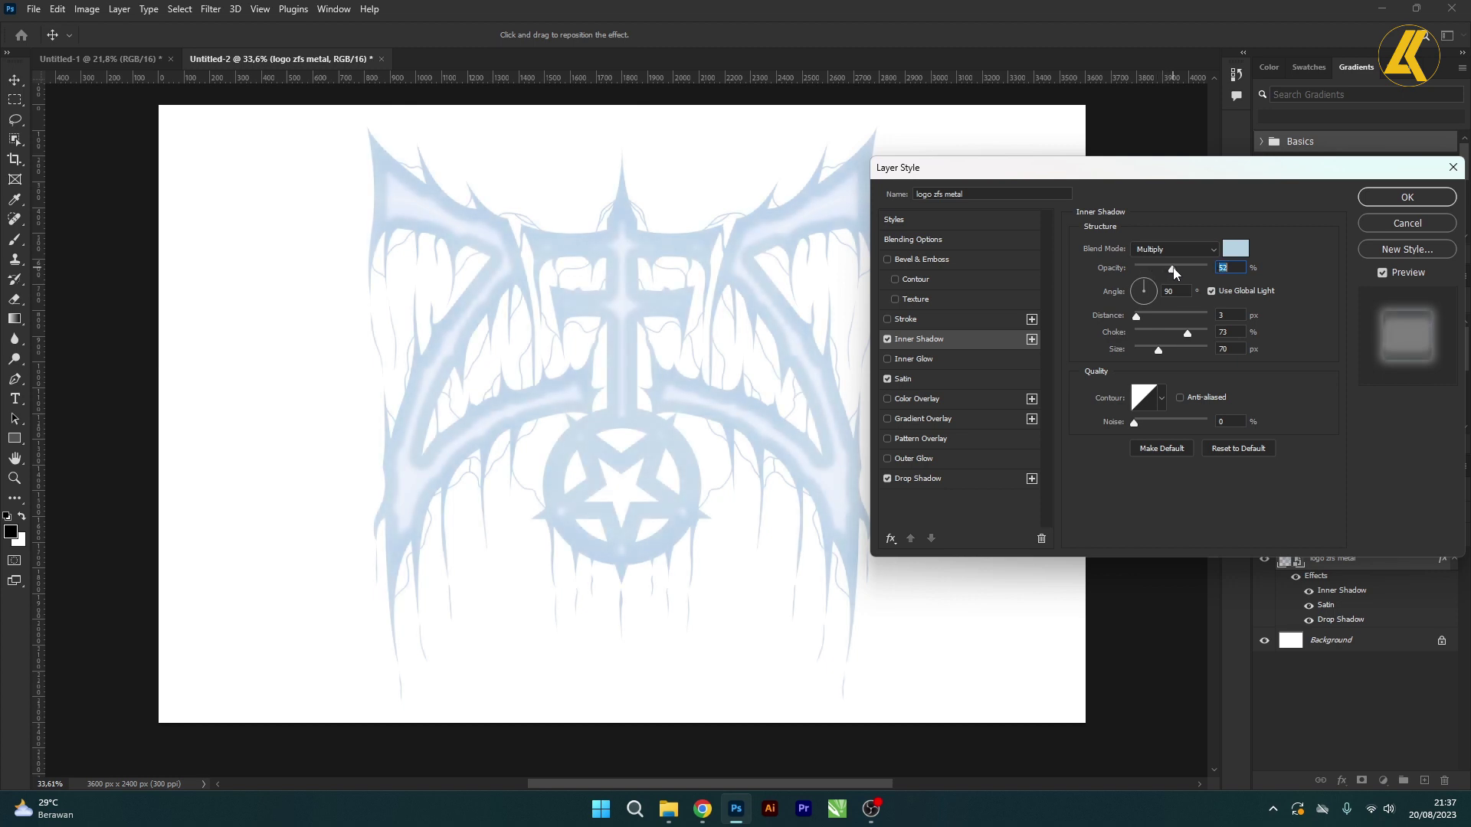
pyautogui.click(1230, 315)
pyautogui.moveTo(1136, 316); pyautogui.dragTo(1113, 317)
pyautogui.click(1224, 332)
pyautogui.moveTo(1187, 333)
pyautogui.mouseDown()
pyautogui.moveTo(1135, 336)
pyautogui.moveTo(1197, 334)
pyautogui.moveTo(1158, 337)
pyautogui.moveTo(1183, 338)
pyautogui.mouseUp()
pyautogui.moveTo(1189, 335); pyautogui.dragTo(1189, 337)
pyautogui.moveTo(1158, 350)
pyautogui.mouseDown()
pyautogui.moveTo(1181, 352)
pyautogui.moveTo(1141, 353)
pyautogui.moveTo(1160, 350)
pyautogui.mouseUp()
# Step: Try Color Burn as the Inner Shadow's blend mode, and switch back to Multiply
pyautogui.click(1206, 250)
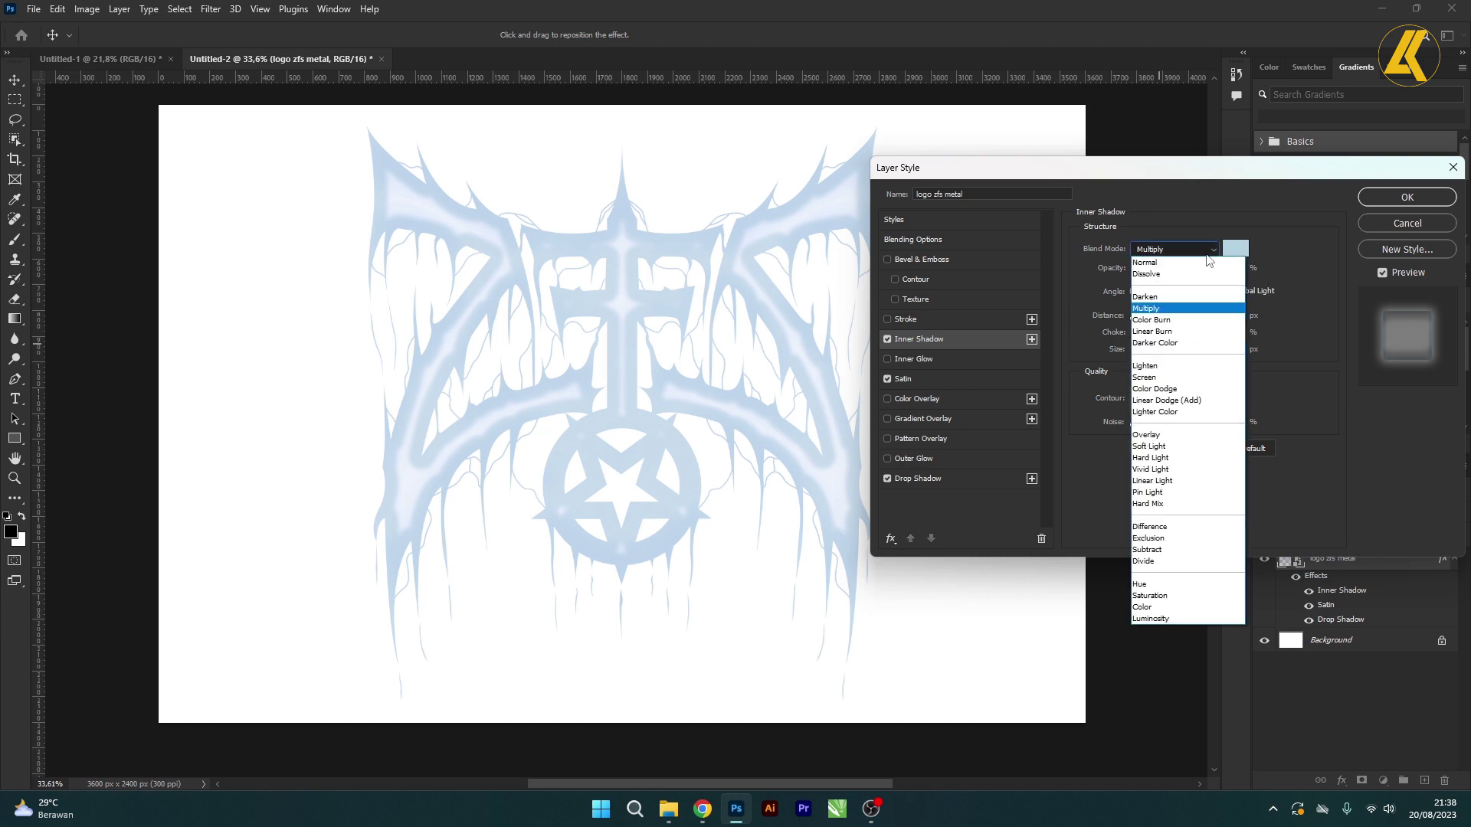
pyautogui.click(1170, 320)
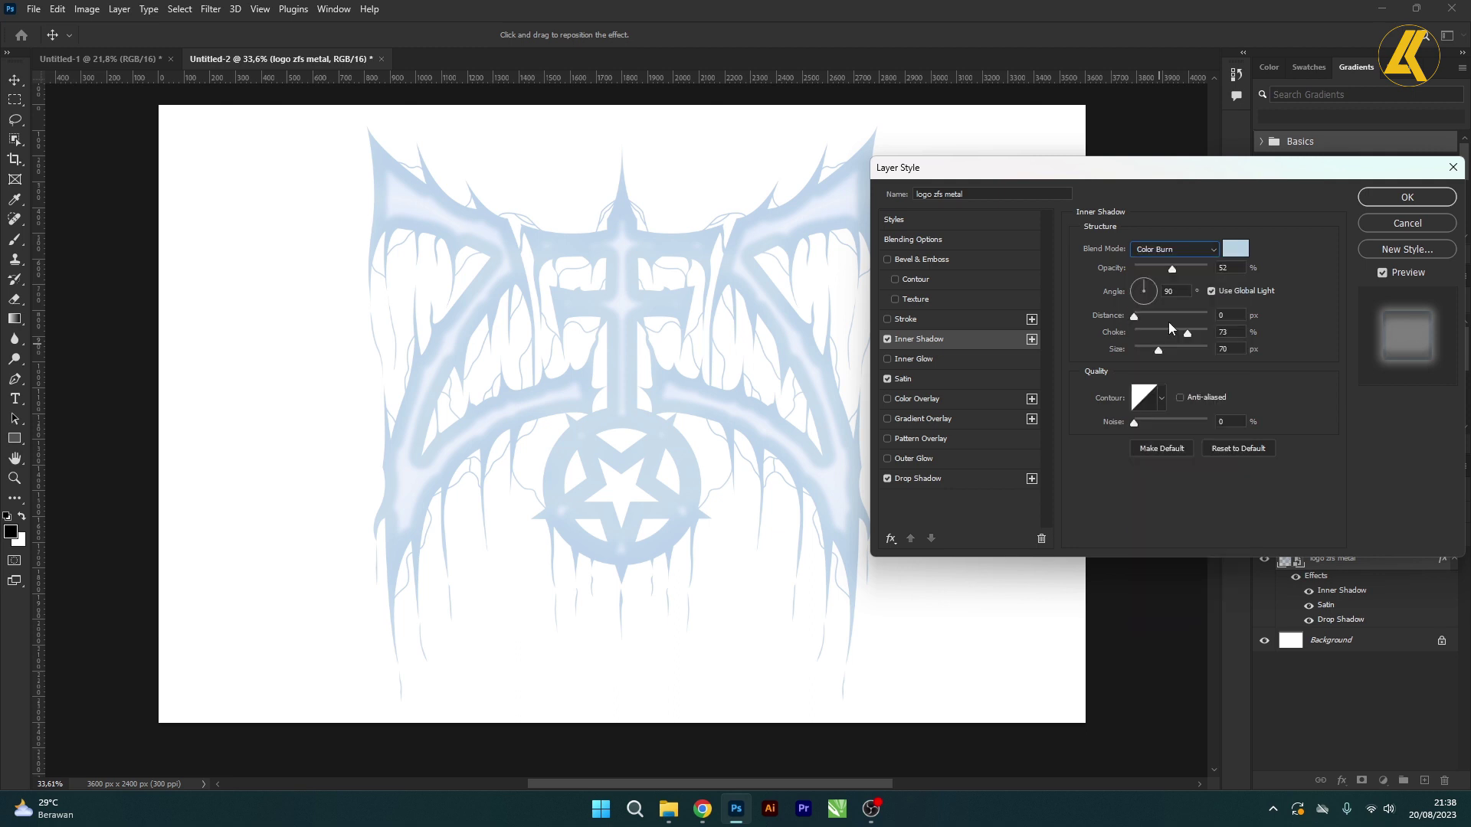
pyautogui.click(1213, 250)
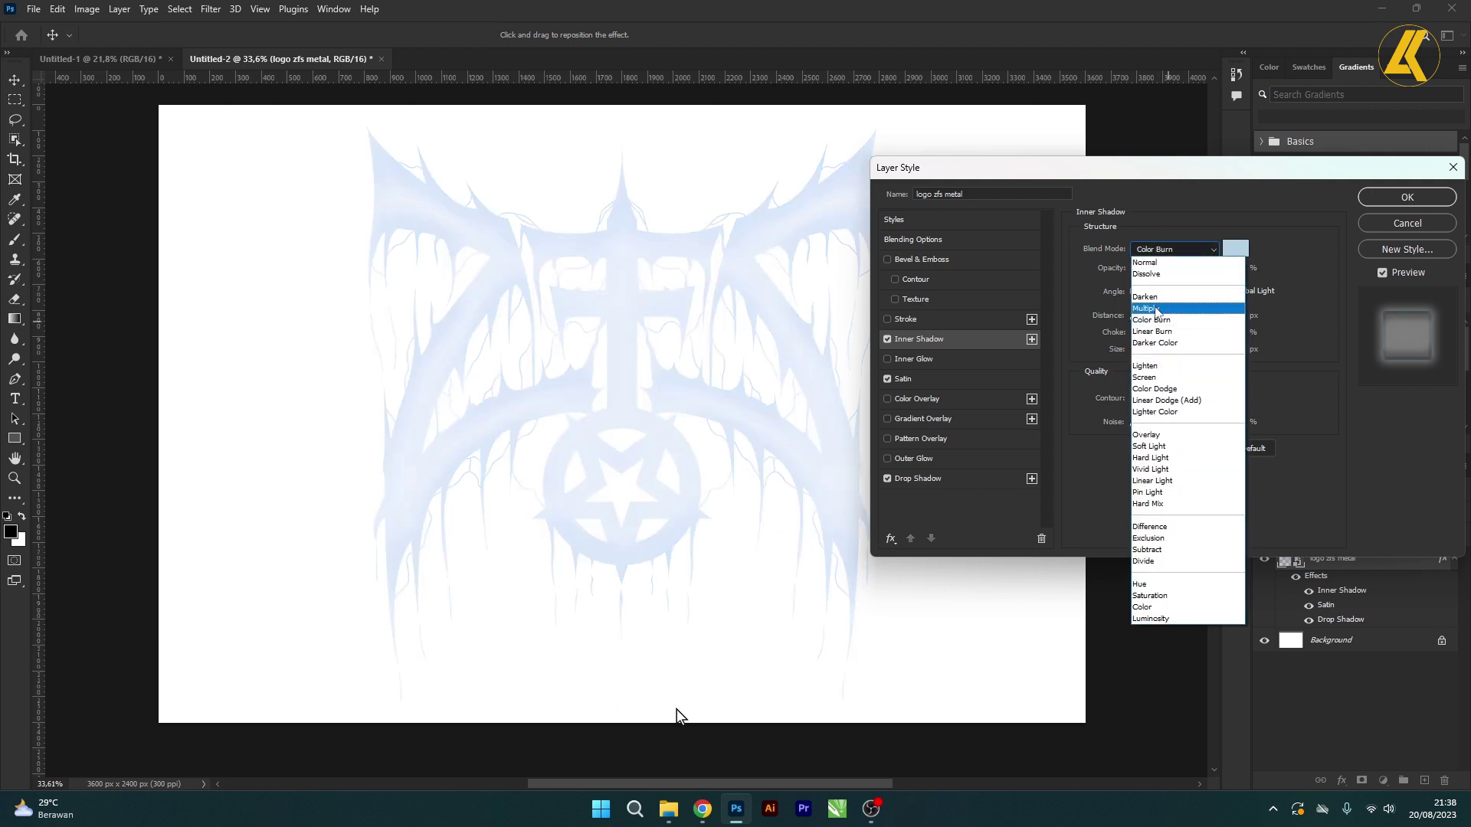
pyautogui.click(1146, 307)
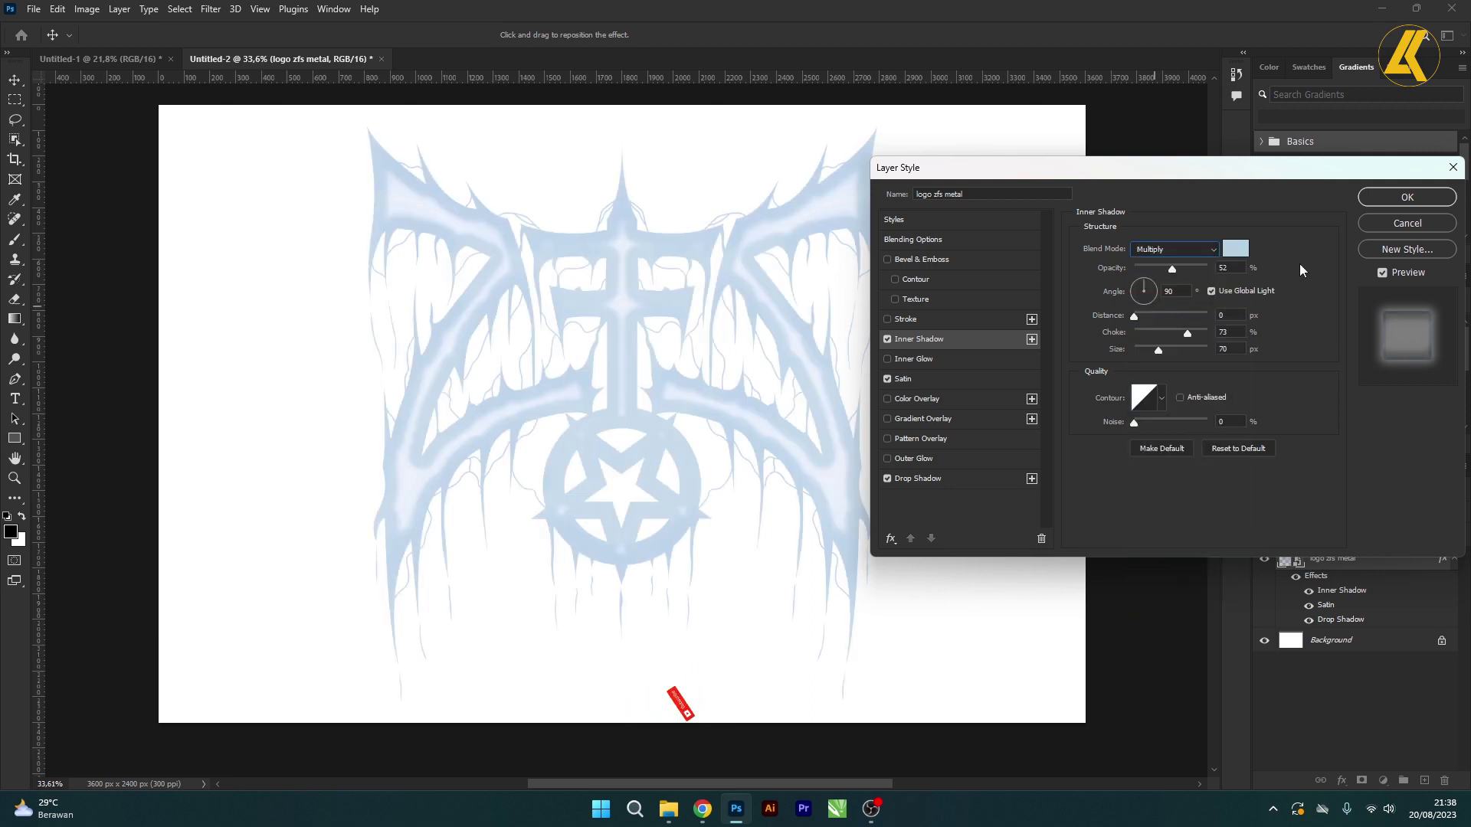
pyautogui.click(1170, 293)
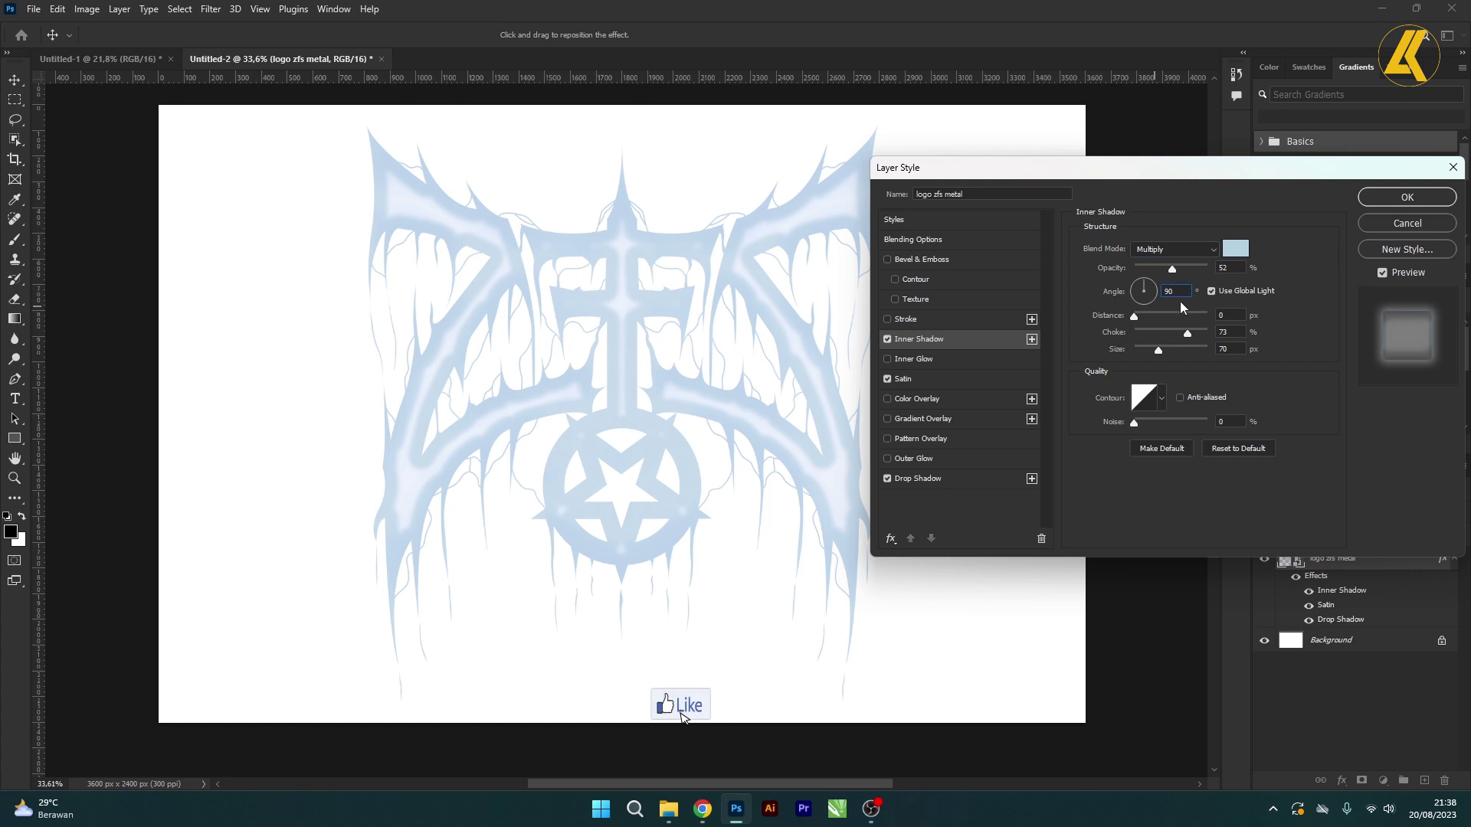
# Step: Add a Bevel & Emboss effect to the logo layer with its Contour option enabled at a 50% range
pyautogui.click(926, 285)
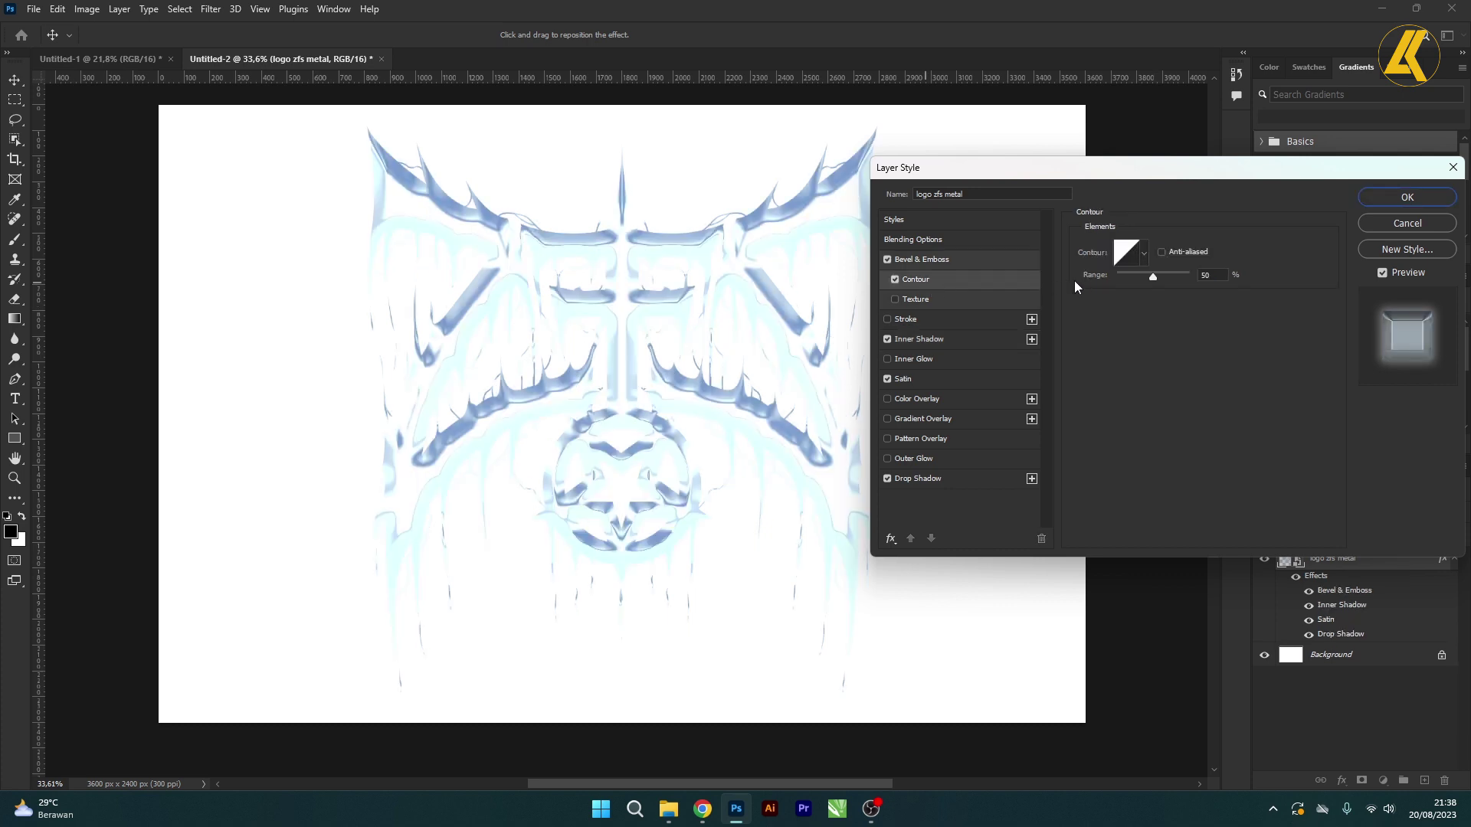
pyautogui.moveTo(1153, 277)
pyautogui.mouseDown()
pyautogui.moveTo(1201, 282)
pyautogui.moveTo(1154, 281)
pyautogui.mouseUp()
pyautogui.click(977, 261)
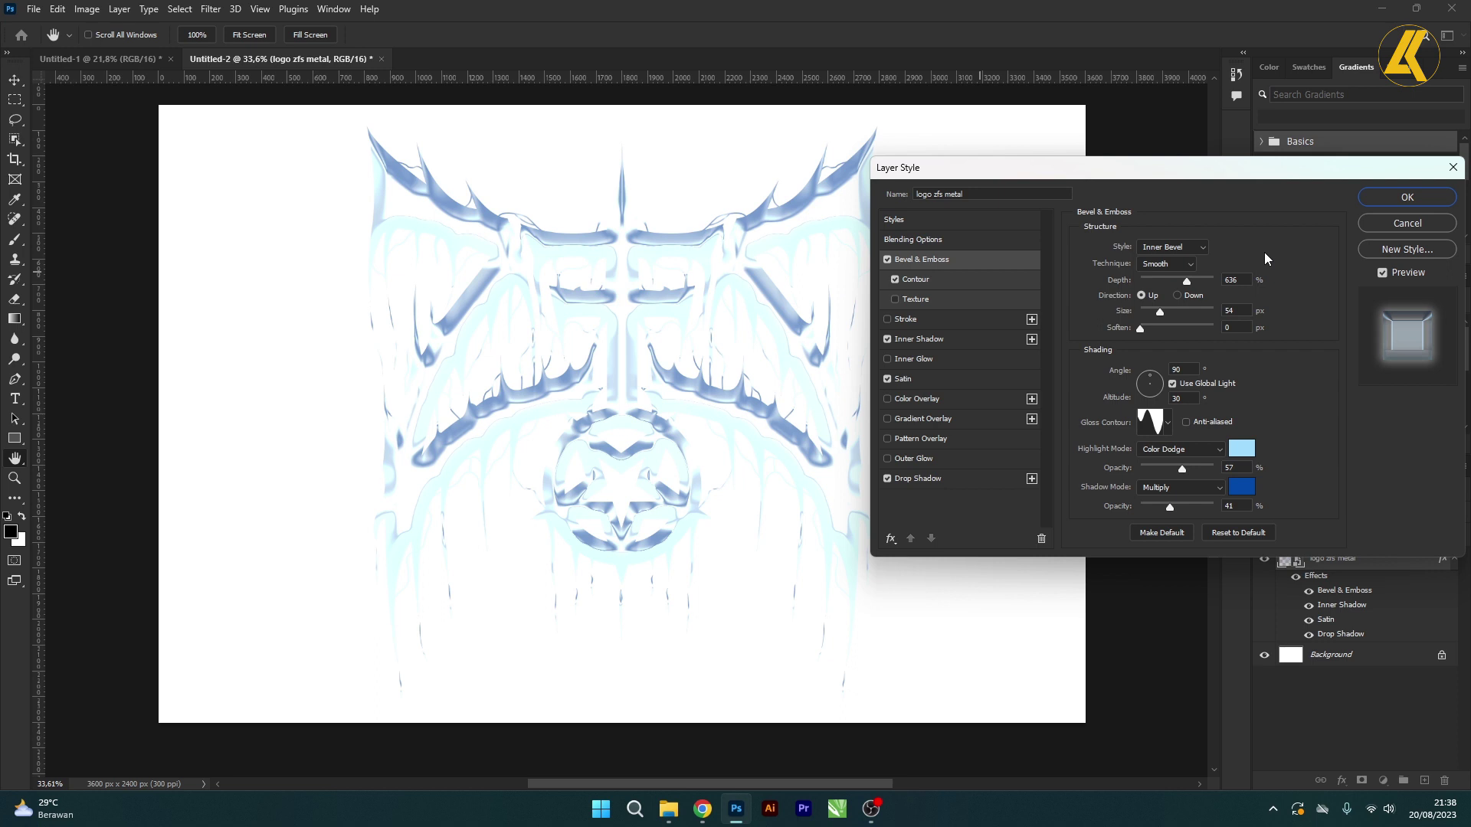
# Step: Try a slightly different bevel depth and size, and restore the depth to 636% and the size to 54 px
pyautogui.moveTo(1186, 282)
pyautogui.mouseDown()
pyautogui.moveTo(1142, 284)
pyautogui.moveTo(1189, 288)
pyautogui.mouseUp()
pyautogui.click(1241, 312)
pyautogui.moveTo(1159, 312)
pyautogui.mouseDown()
pyautogui.moveTo(1139, 314)
pyautogui.moveTo(1162, 316)
pyautogui.mouseUp()
pyautogui.moveTo(1162, 316)
pyautogui.mouseDown()
pyautogui.moveTo(1192, 314)
pyautogui.moveTo(1162, 314)
pyautogui.mouseUp()
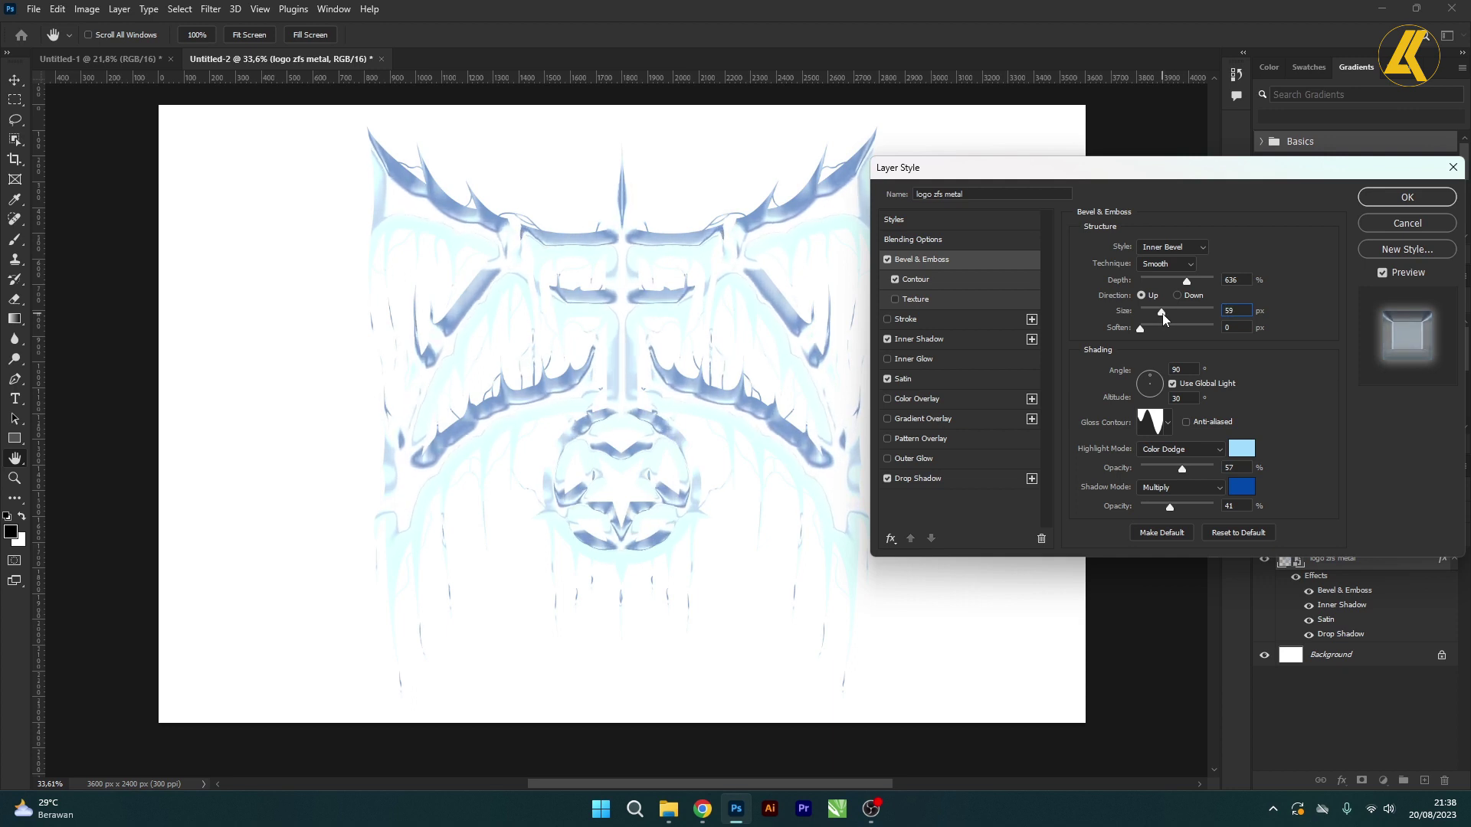
# Step: Check the bevel's soften, angle and altitude values and its gloss contour presets
pyautogui.click(1243, 328)
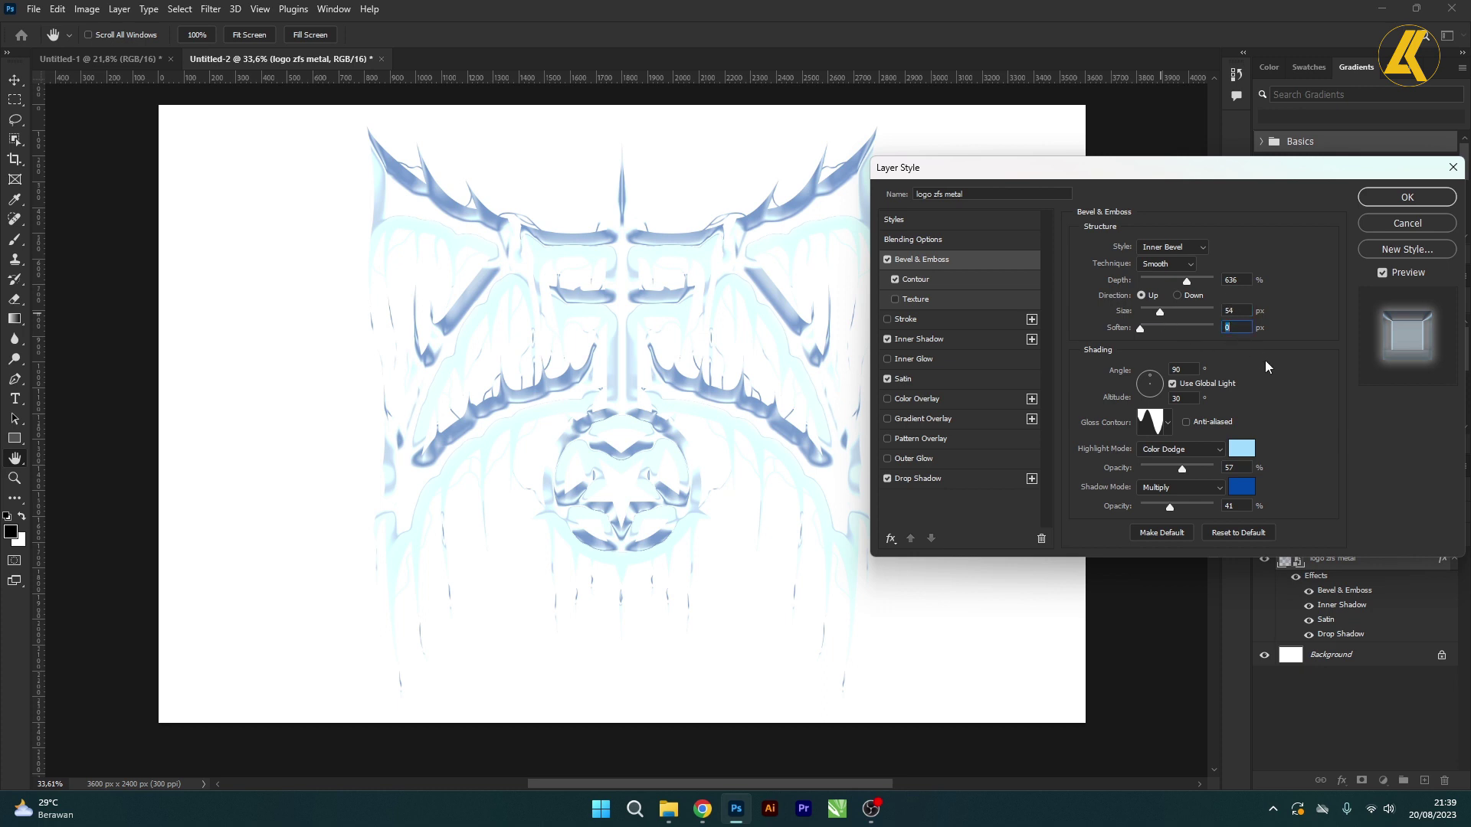
pyautogui.click(1195, 374)
pyautogui.click(1182, 403)
pyautogui.click(1167, 424)
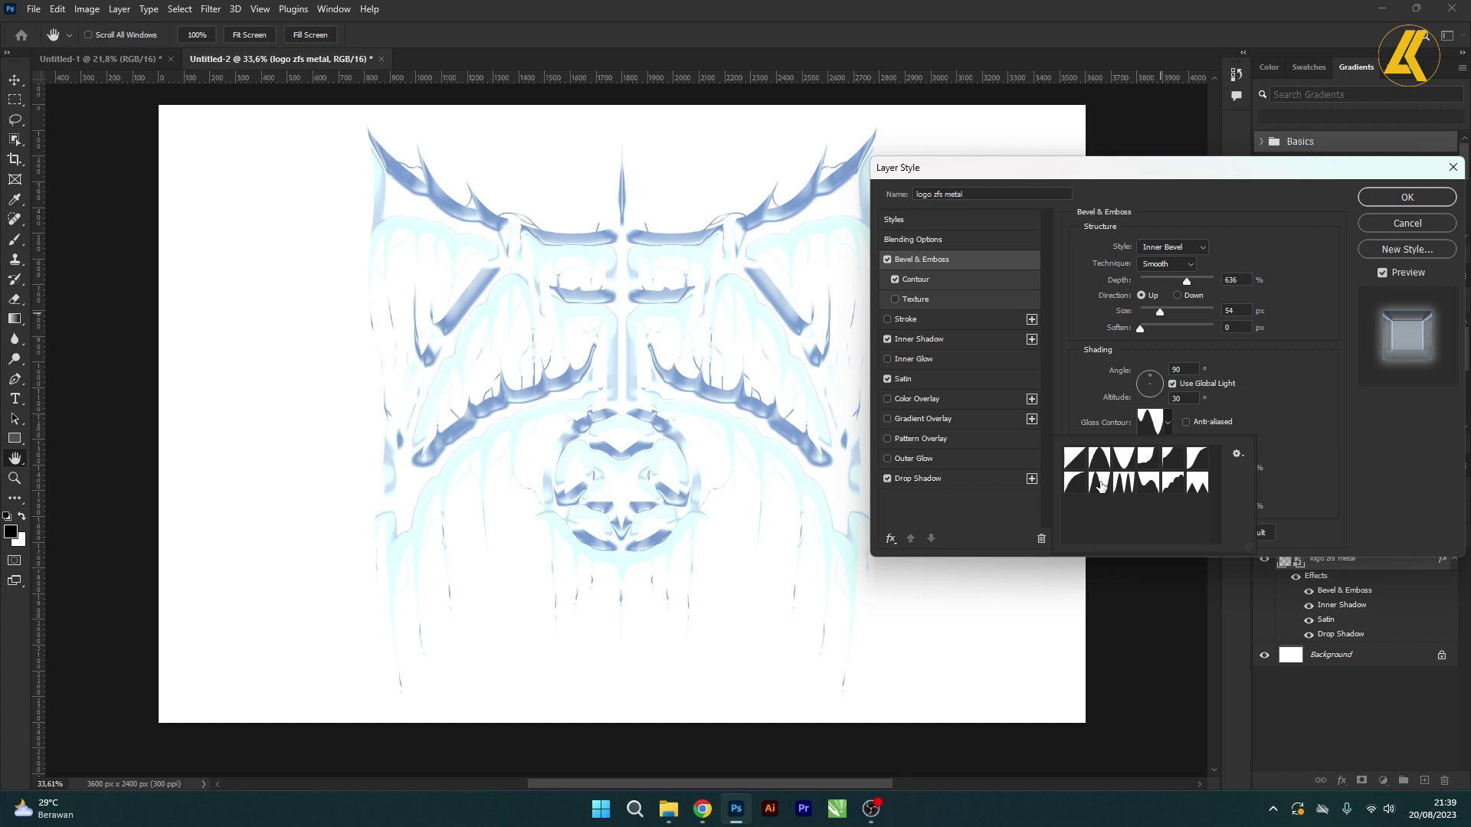
pyautogui.click(1168, 426)
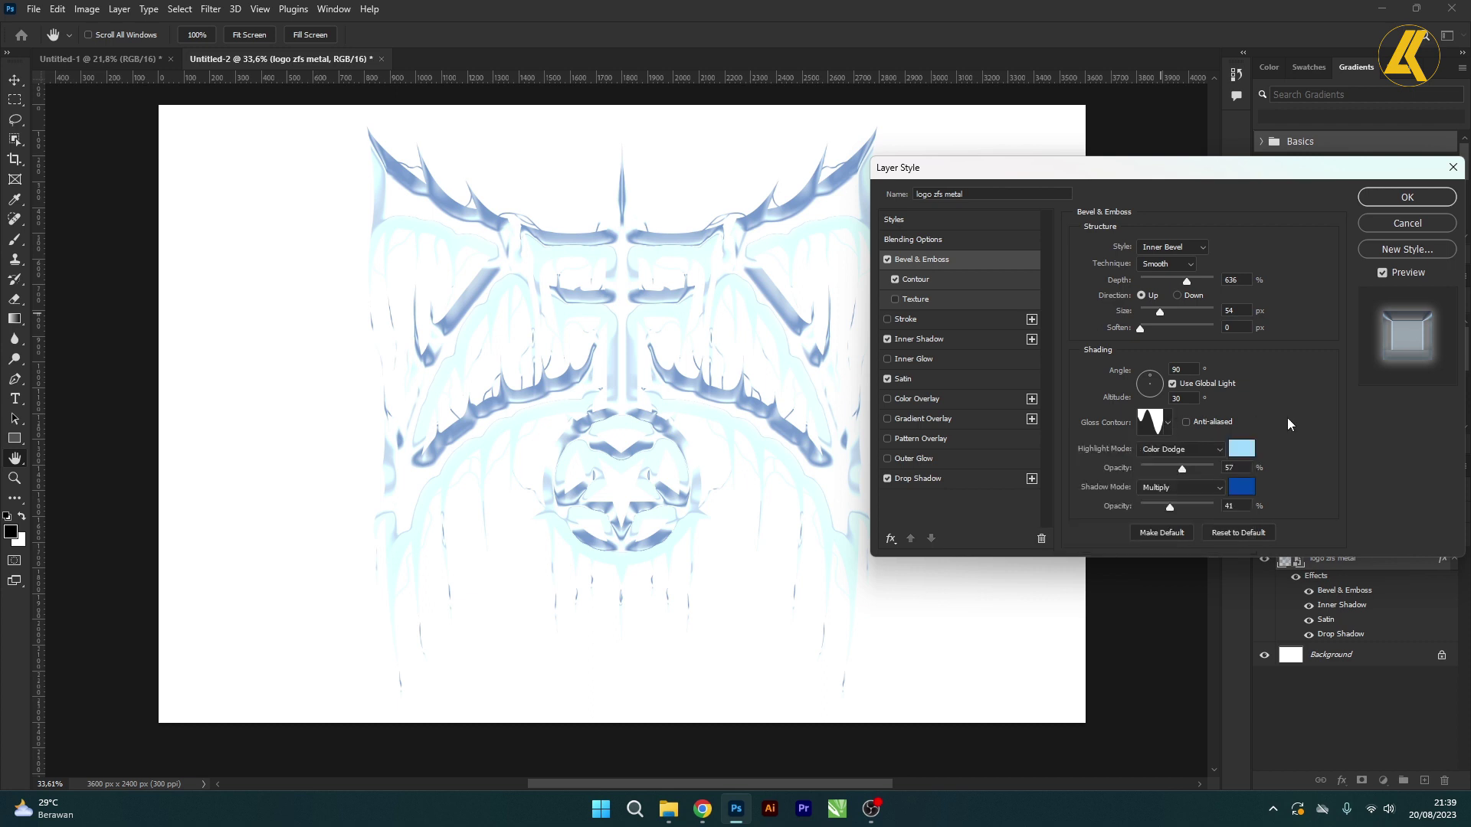
# Step: Try Screen as the bevel's highlight mode, and switch back to Color Dodge
pyautogui.click(1213, 449)
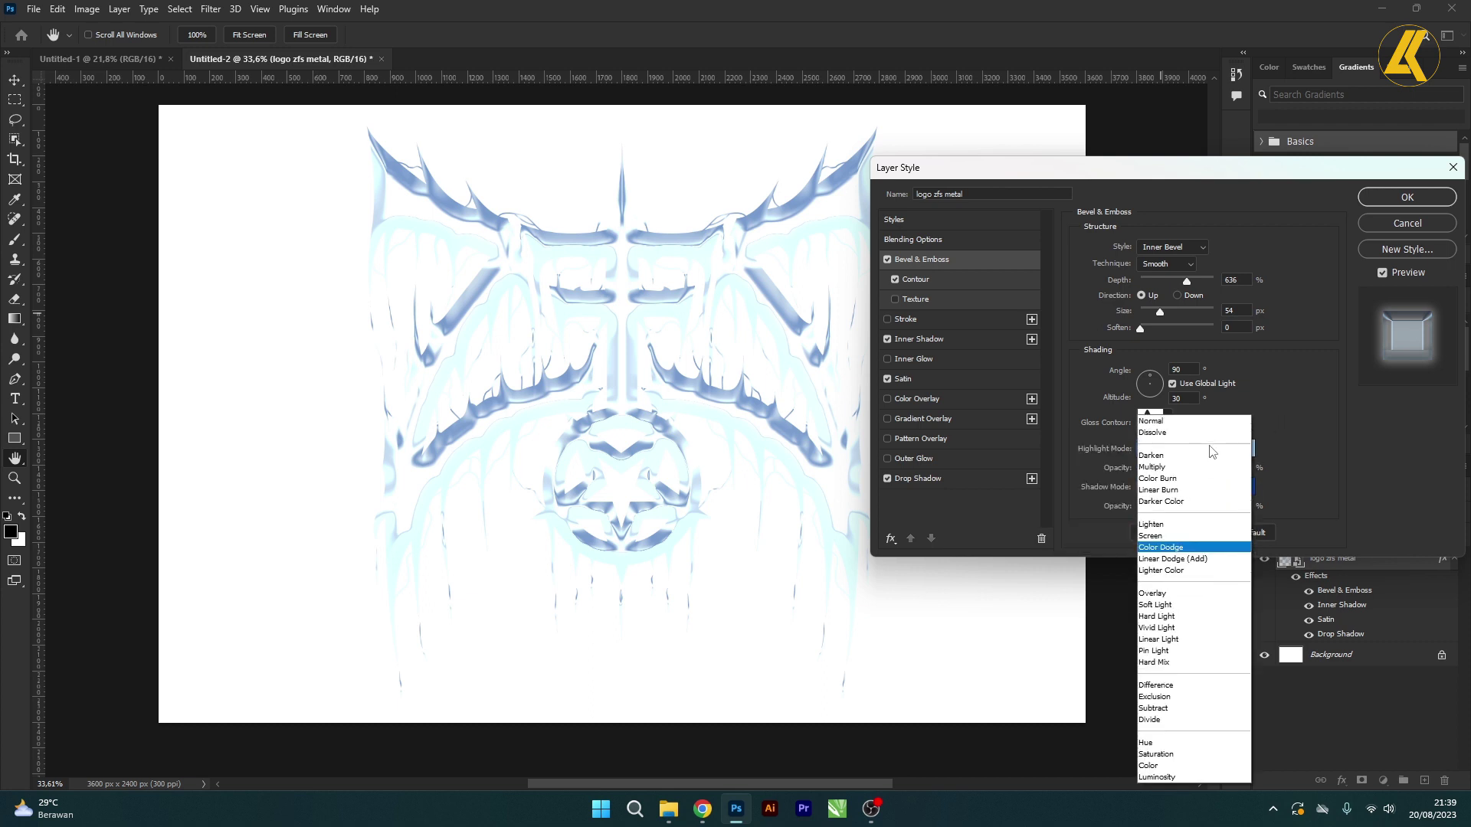
pyautogui.click(1188, 536)
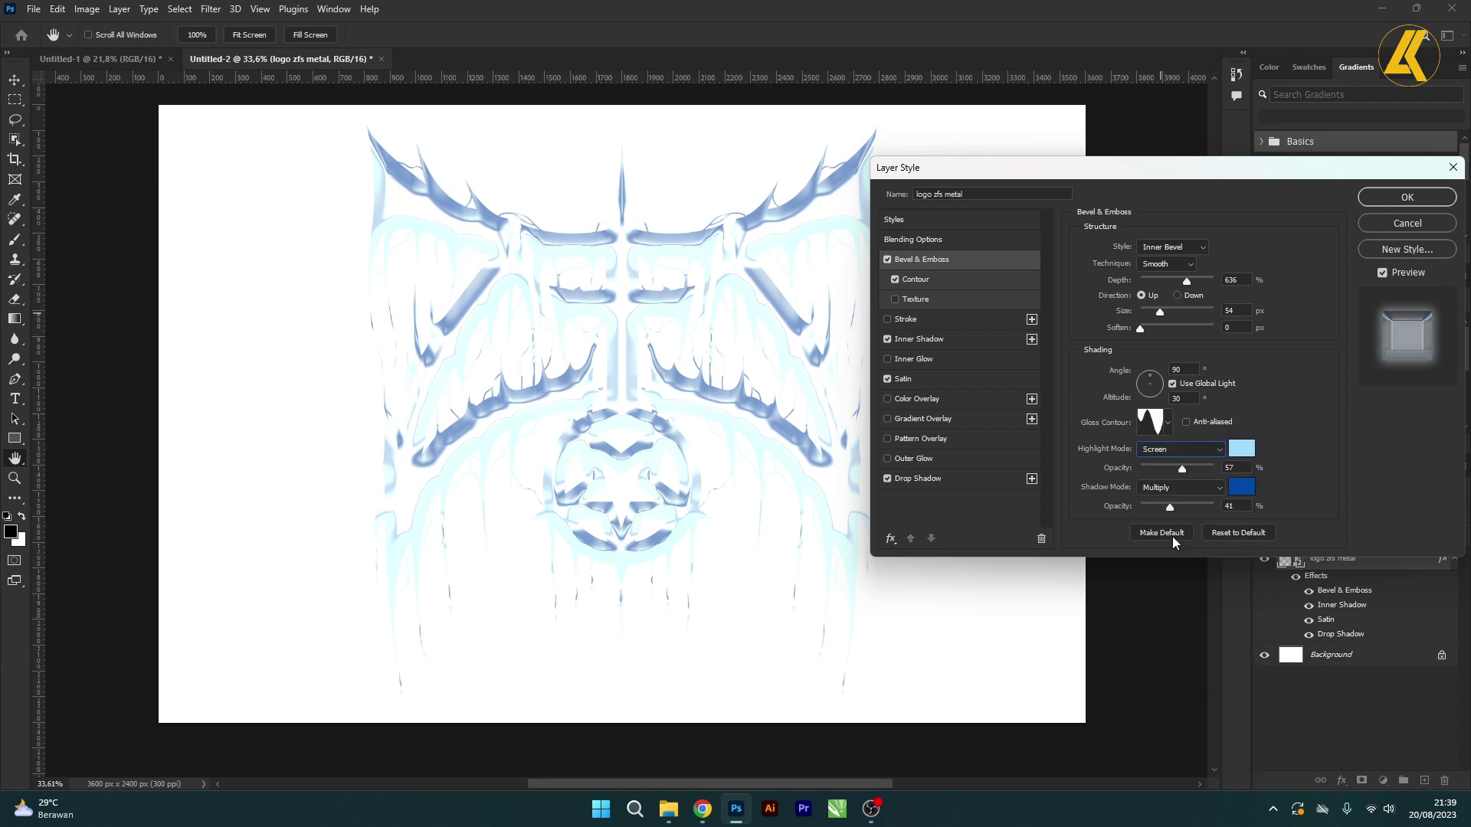
pyautogui.click(1213, 458)
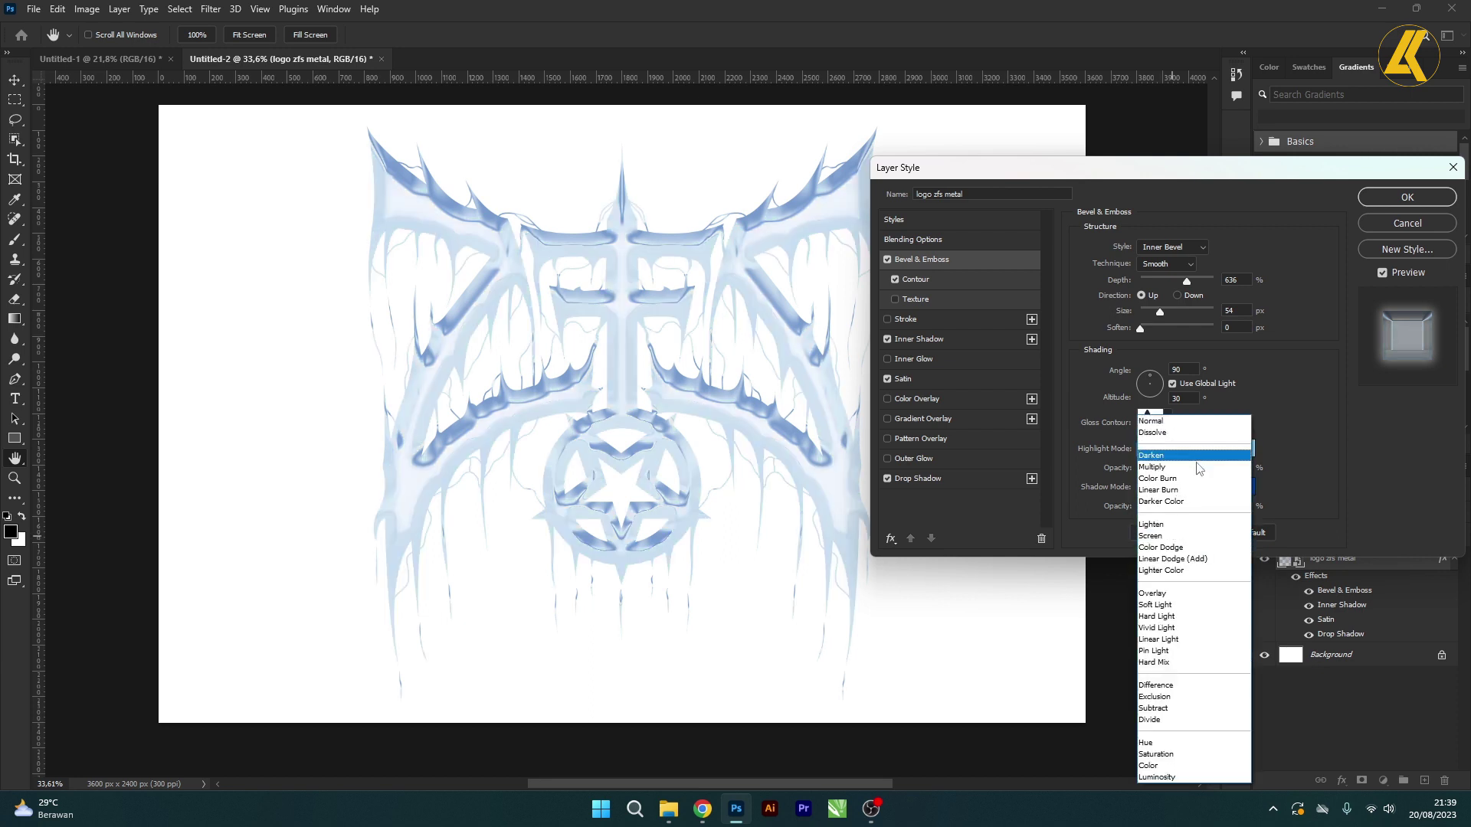
pyautogui.click(1169, 544)
# Step: Set the bevel's highlight color to light blue (#a0dcff)
pyautogui.click(1242, 449)
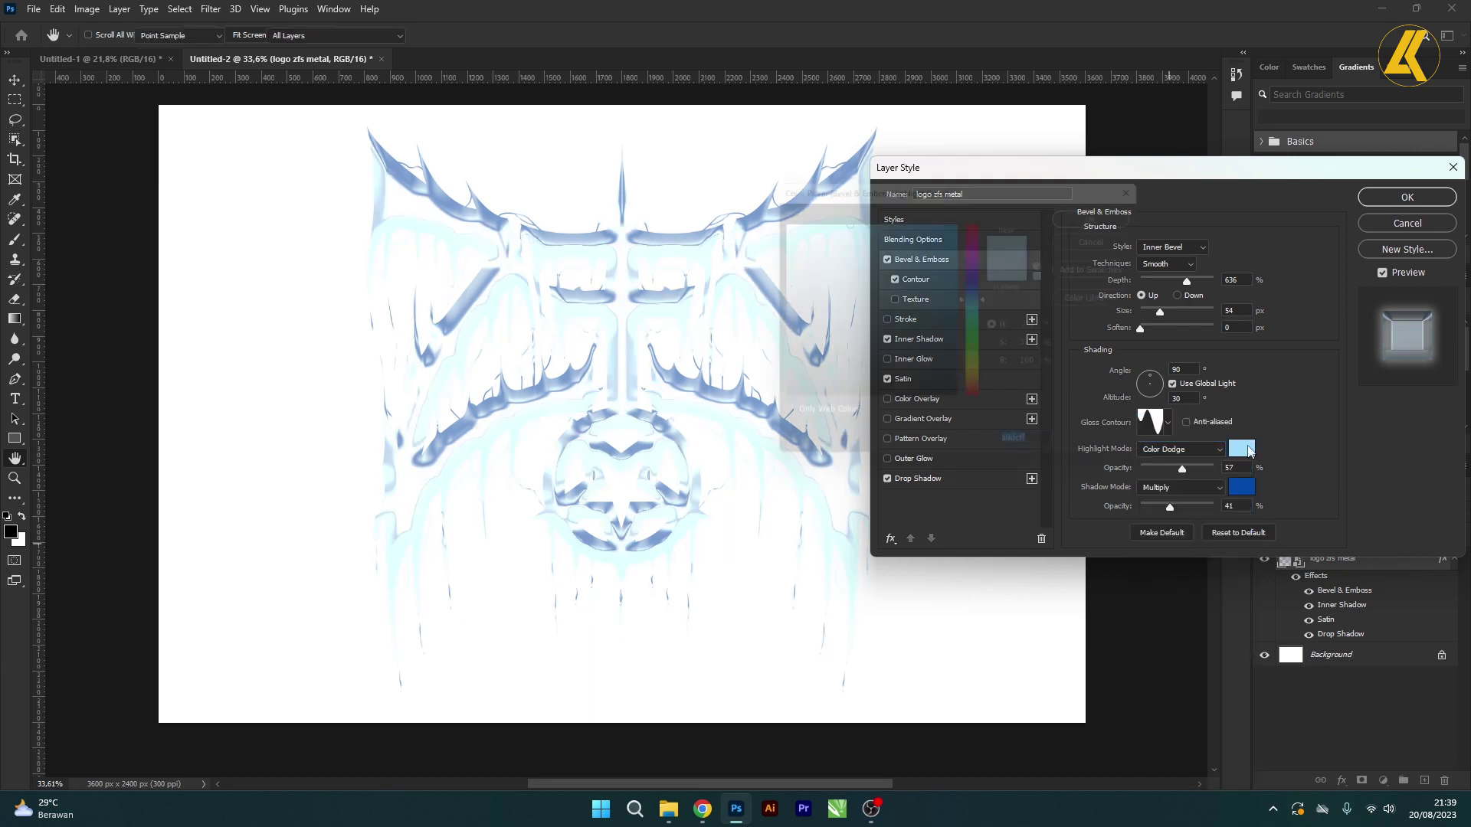
pyautogui.click(1061, 460)
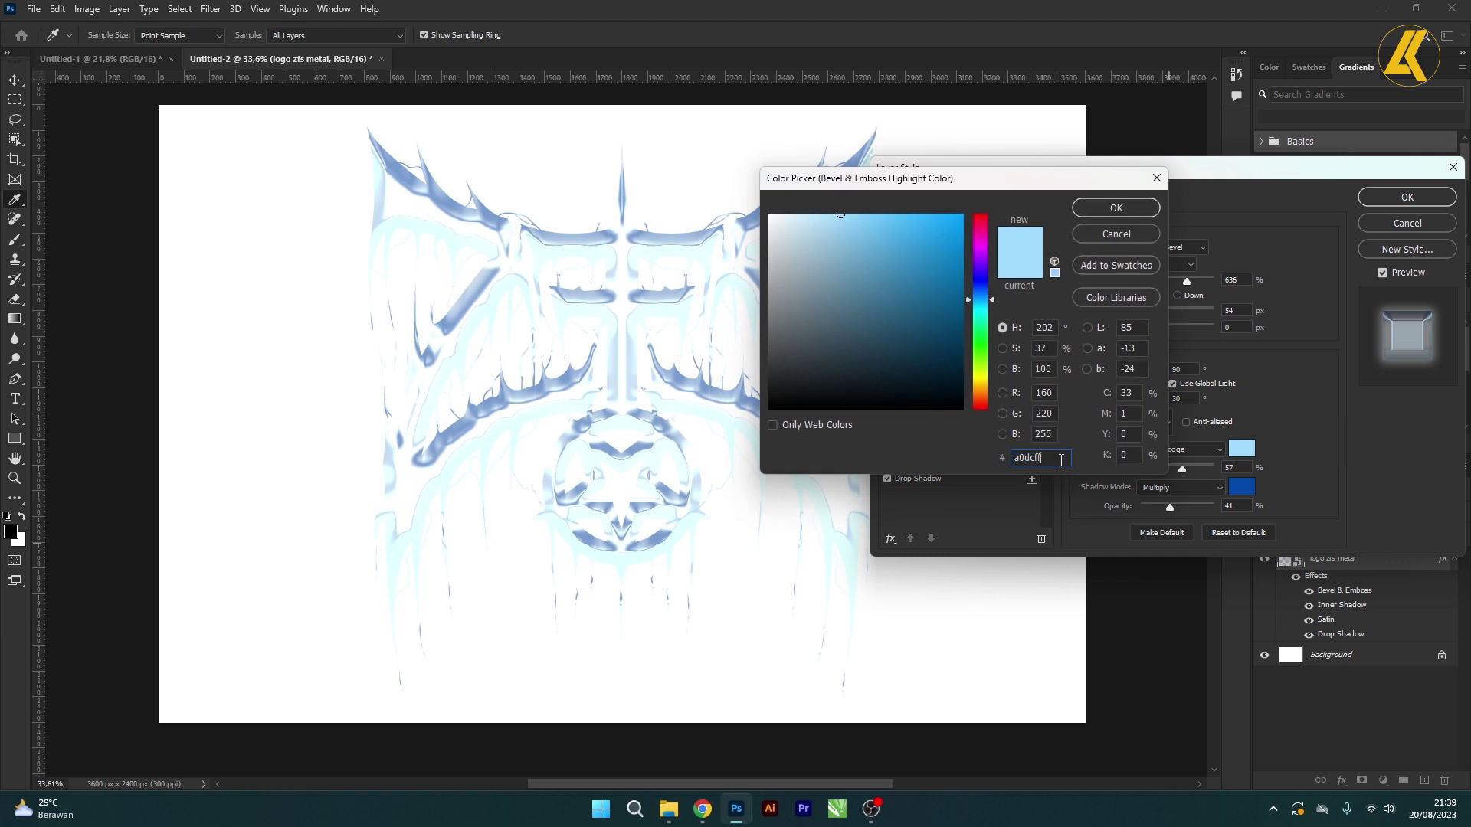
pyautogui.click(1074, 461)
pyautogui.click(1065, 460)
pyautogui.click(1137, 207)
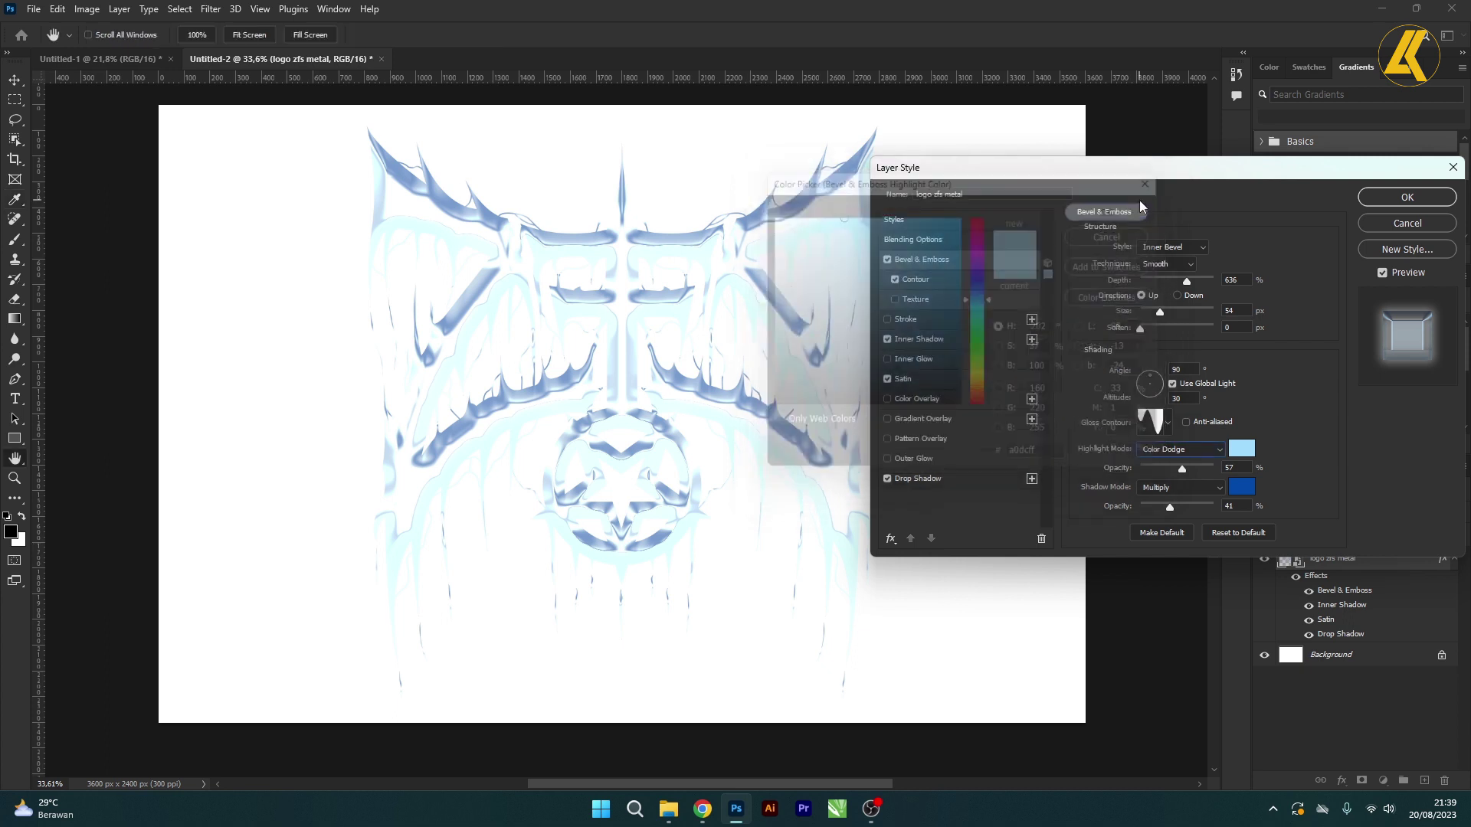
# Step: Try a highlight opacity of 0% for the bevel, and restore it to 57%
pyautogui.doubleClick(1239, 472)
pyautogui.moveTo(1178, 470); pyautogui.dragTo(1104, 462)
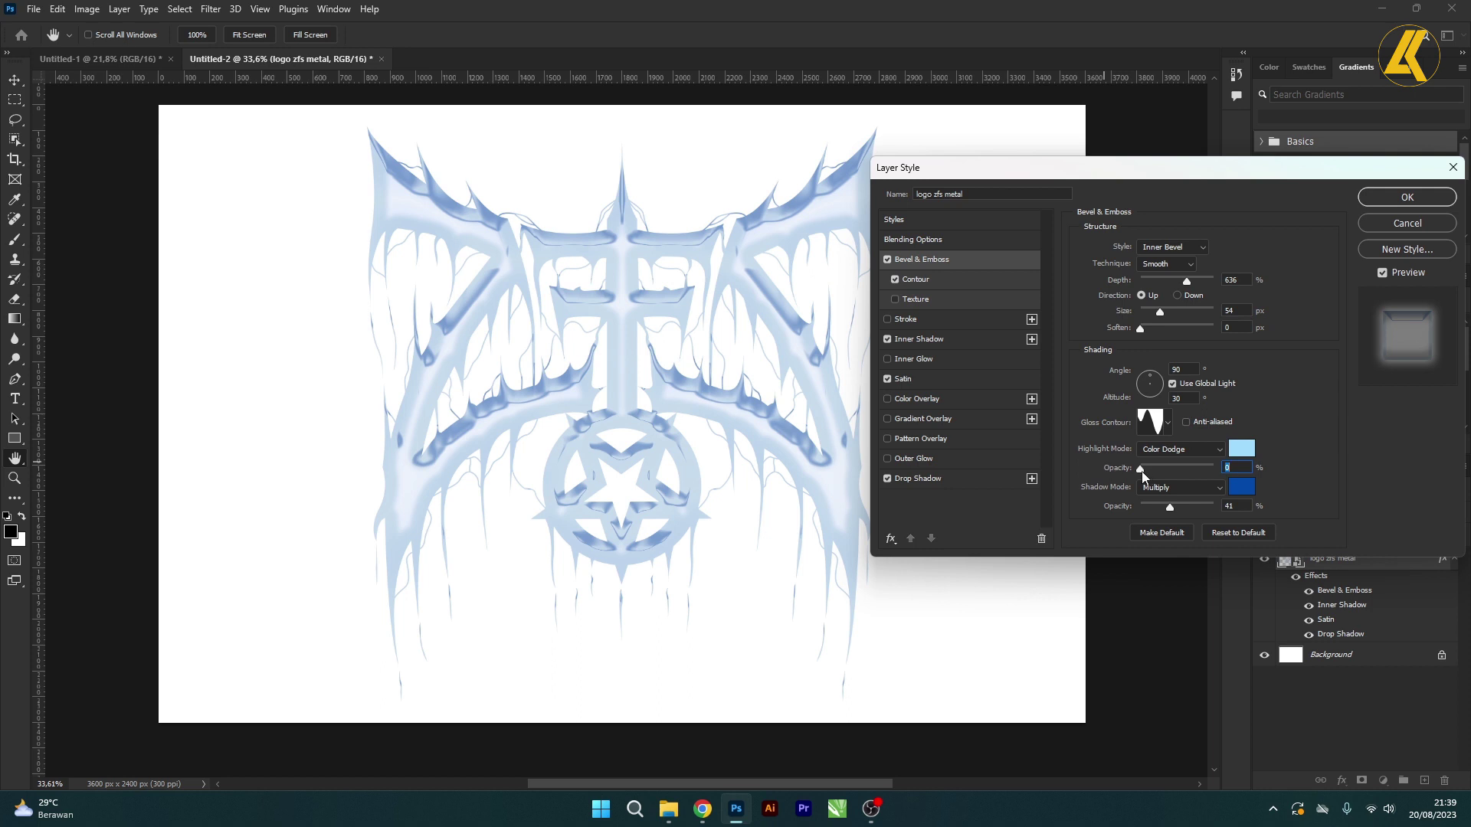
pyautogui.moveTo(1147, 471); pyautogui.dragTo(1185, 474)
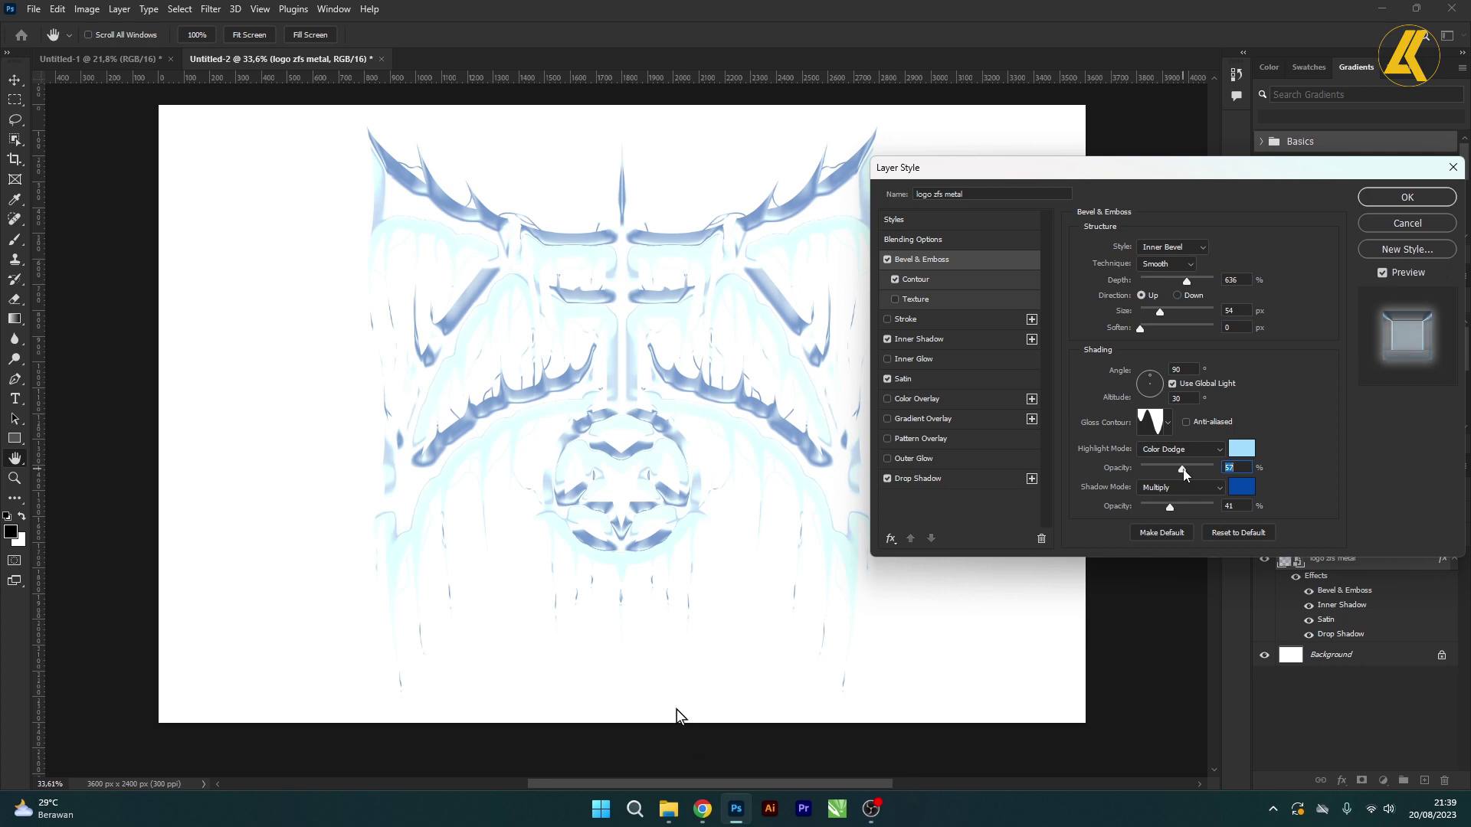
# Step: Set the bevel's shadow mode to Multiply with dark blue (#0048a9) color and 41% opacity
pyautogui.click(1212, 494)
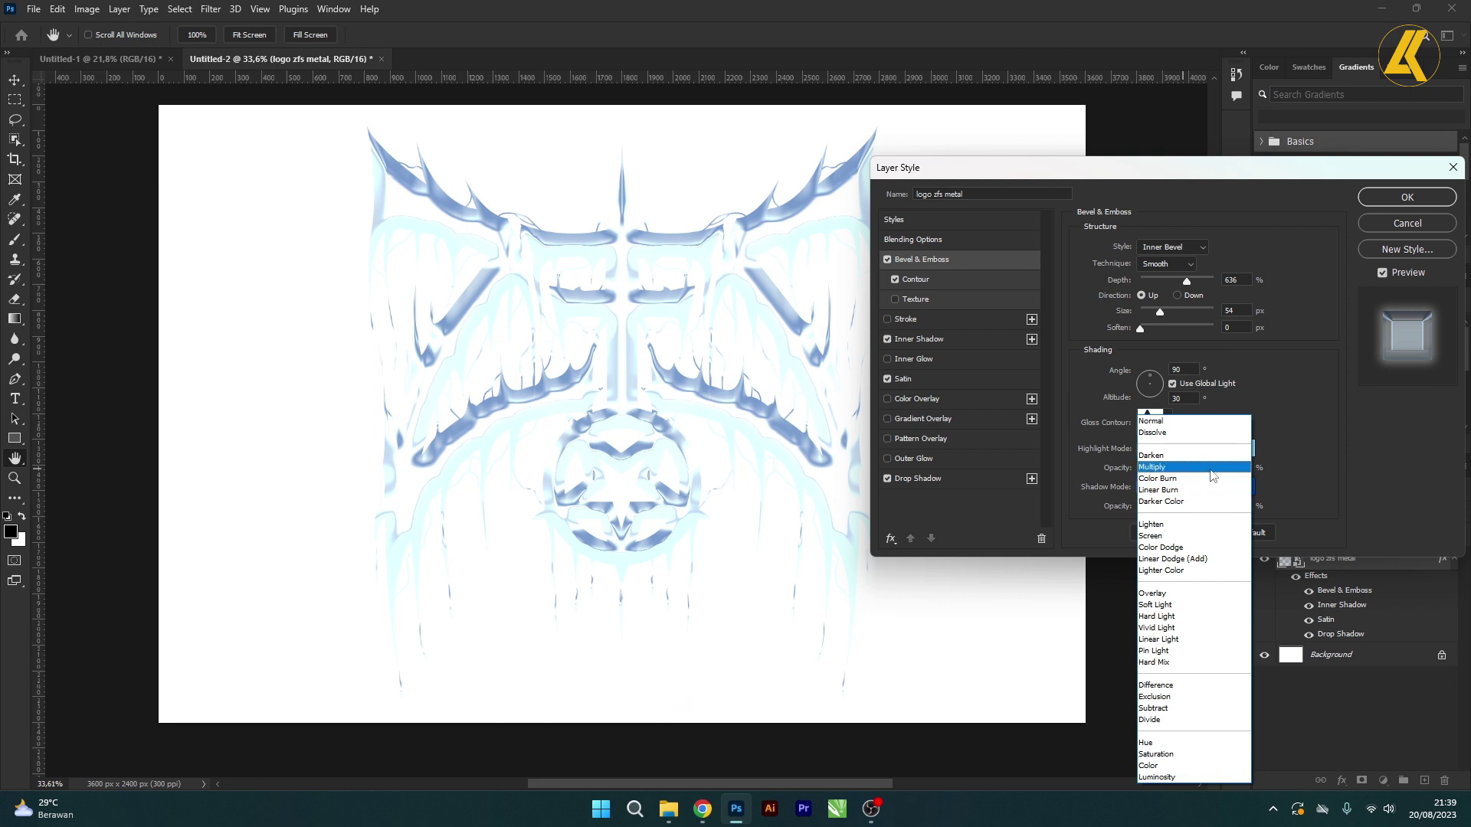
pyautogui.click(1214, 491)
pyautogui.click(1242, 490)
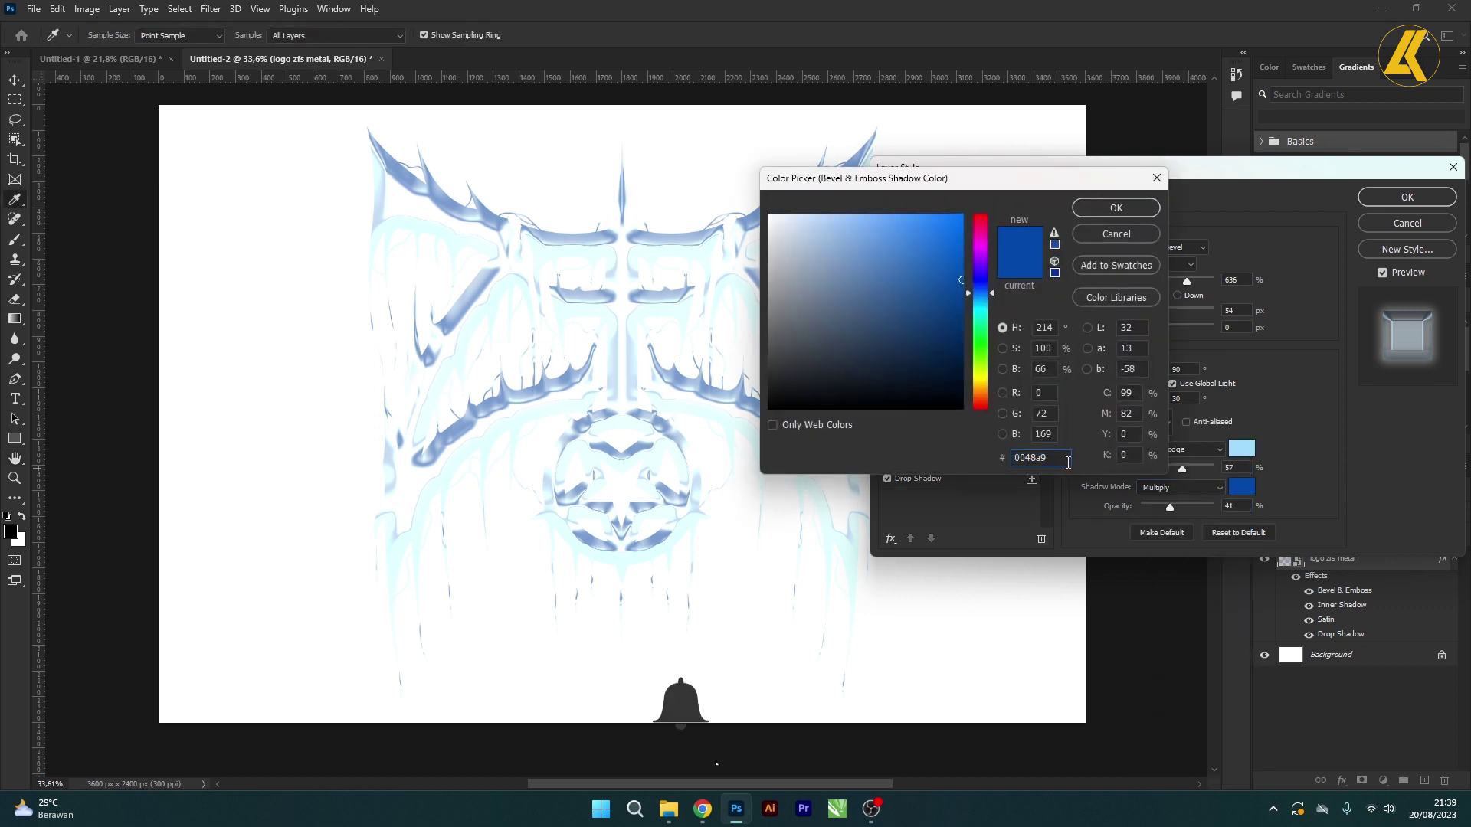
pyautogui.moveTo(1065, 461); pyautogui.dragTo(1000, 459)
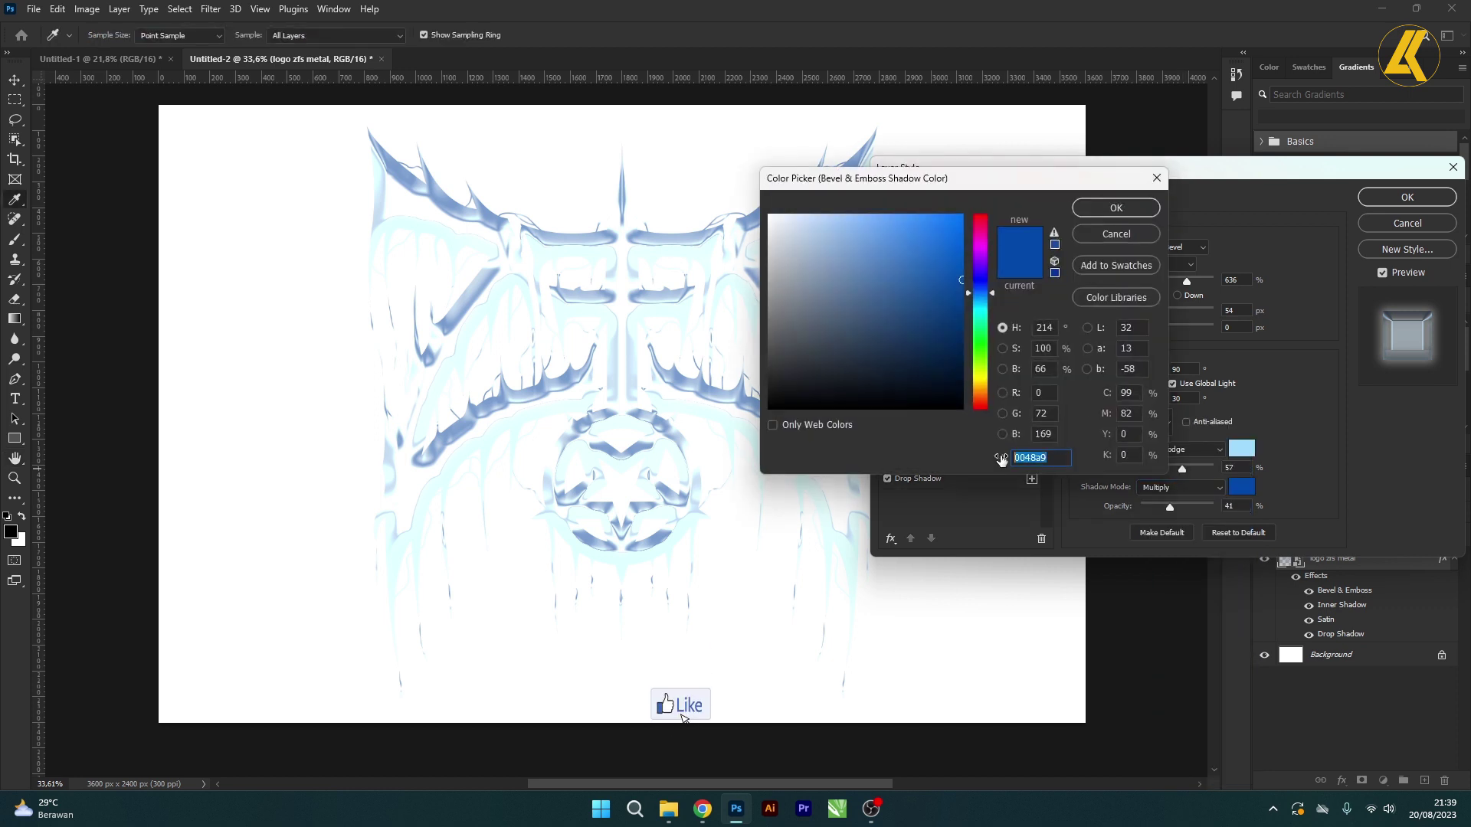
pyautogui.click(1059, 459)
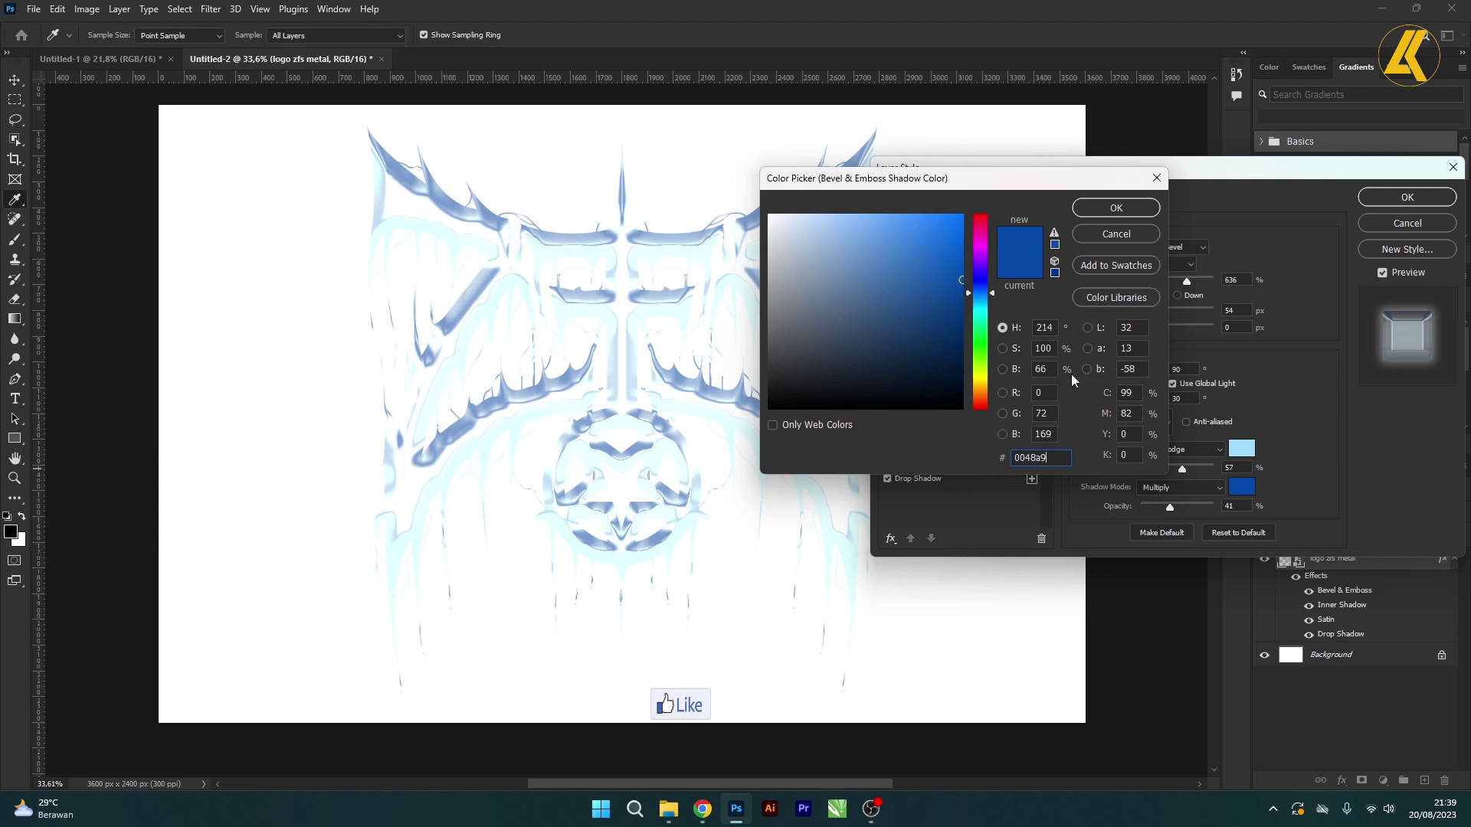
pyautogui.click(1116, 207)
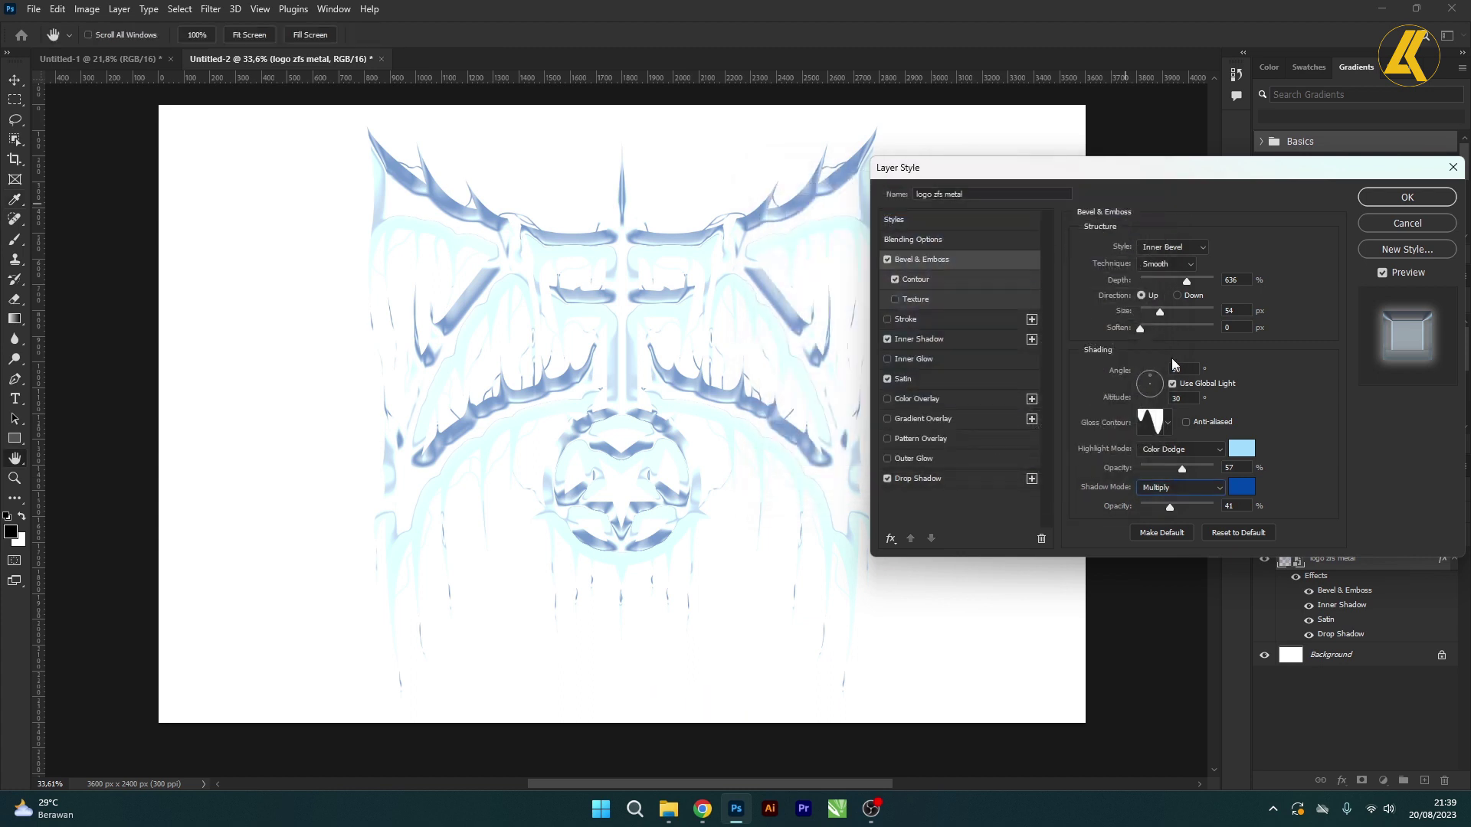
pyautogui.doubleClick(1238, 505)
pyautogui.doubleClick(1241, 506)
# Step: Try other shadow modes for the bevel, including Darken and Color Burn, and switch back to Multiply
pyautogui.click(1221, 491)
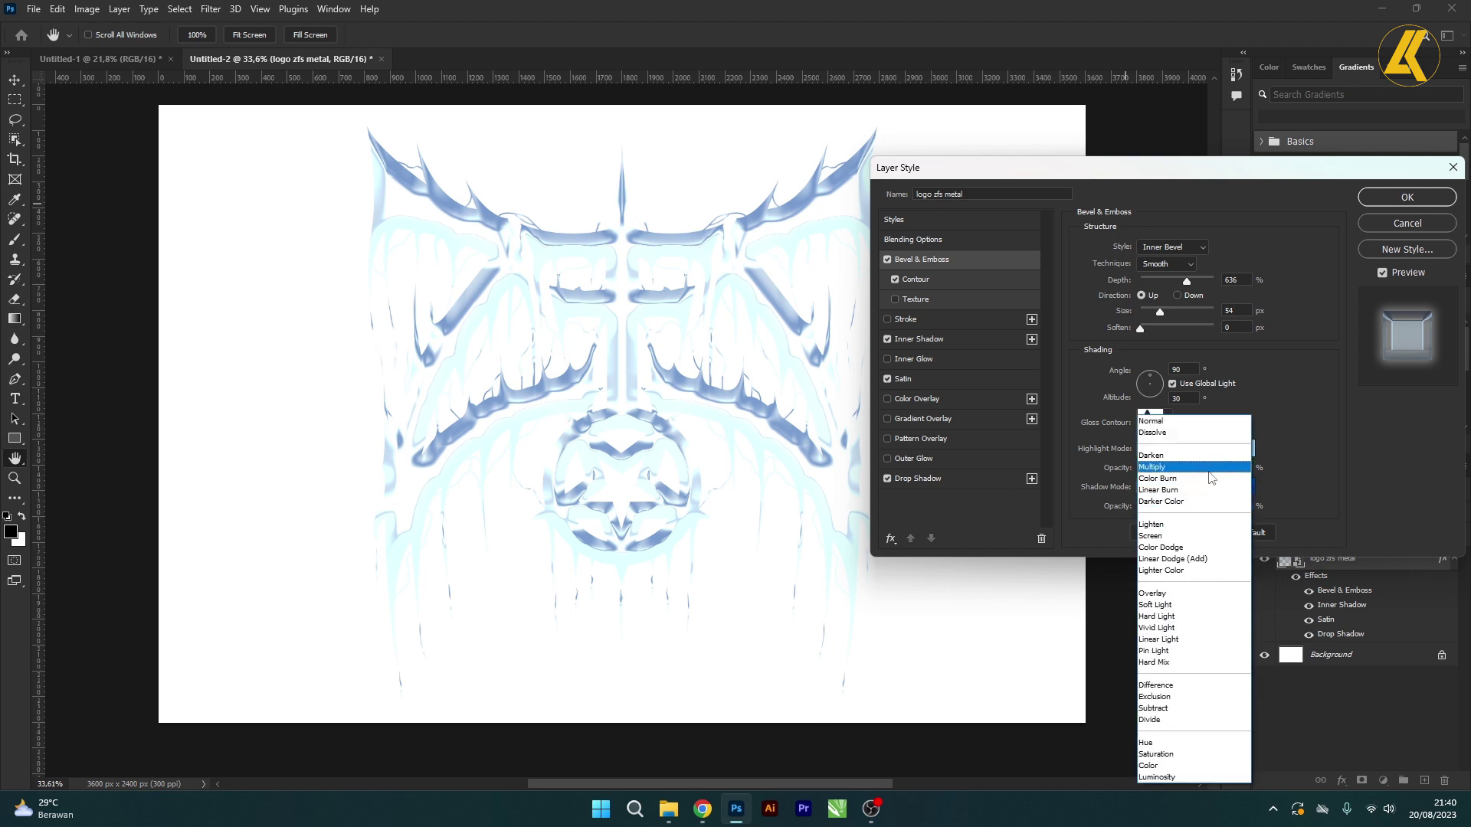
pyautogui.click(1214, 457)
pyautogui.click(1213, 488)
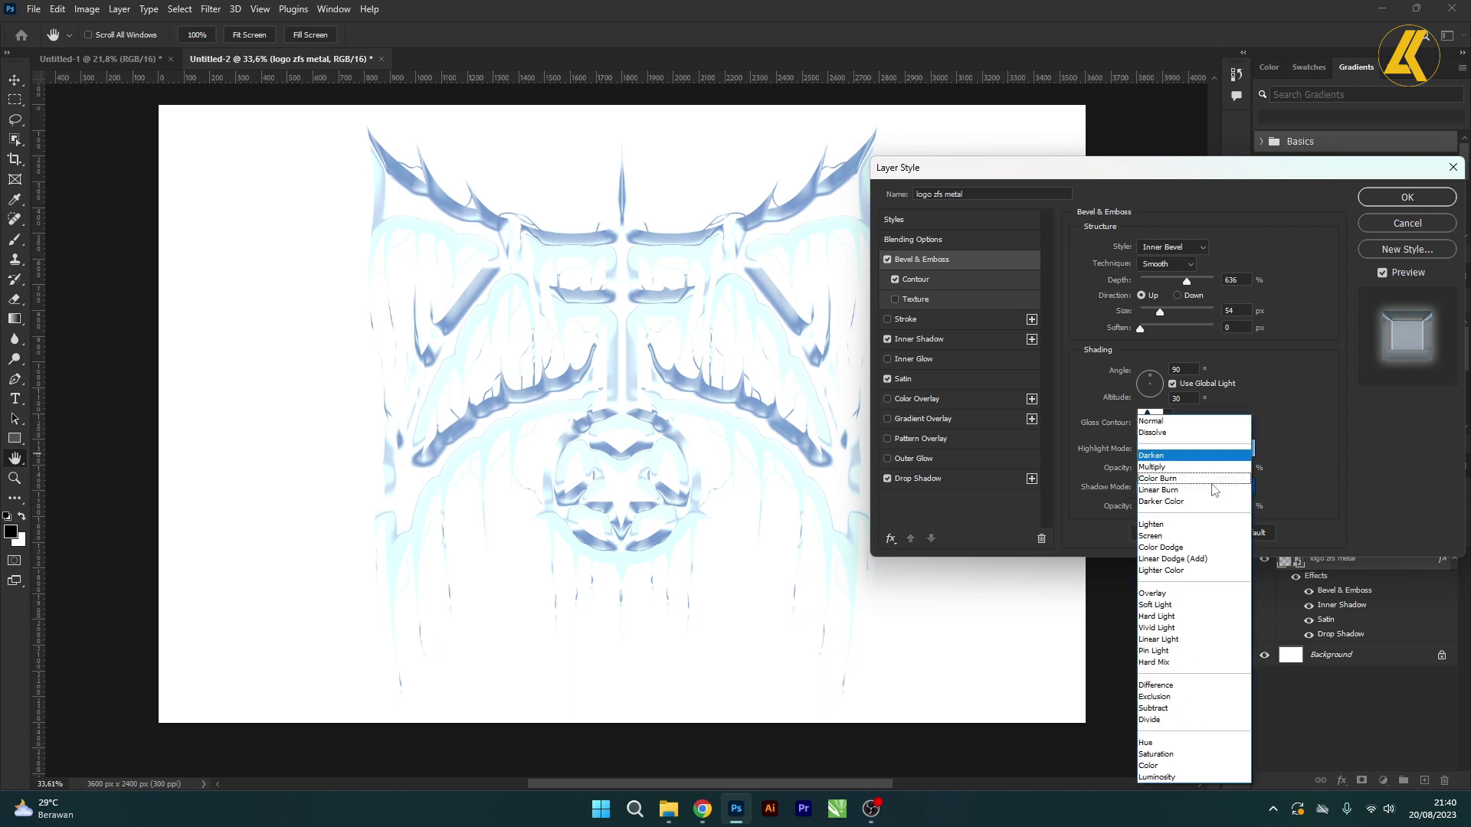
pyautogui.click(1194, 497)
pyautogui.click(1206, 494)
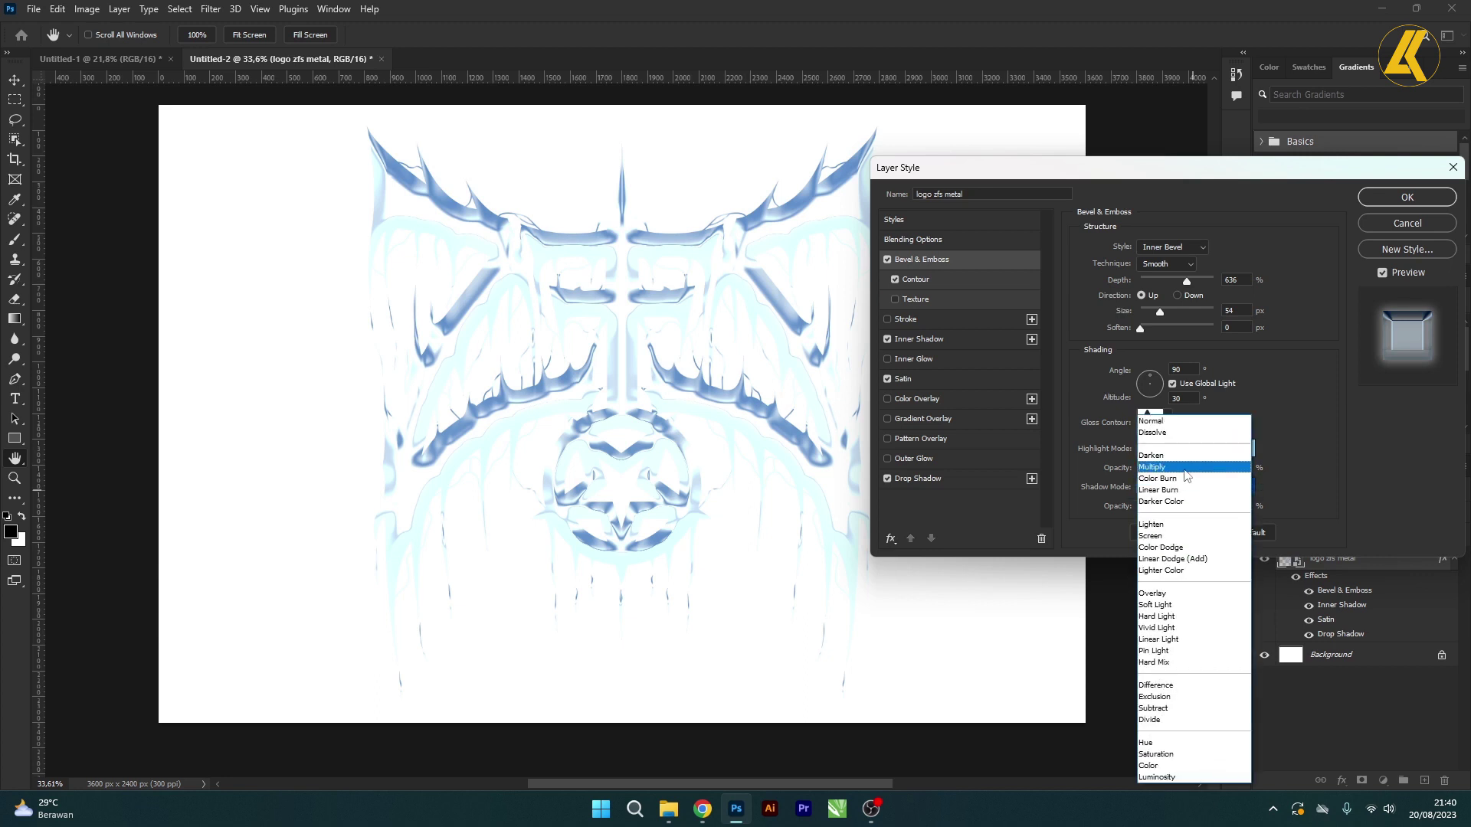
pyautogui.click(1186, 477)
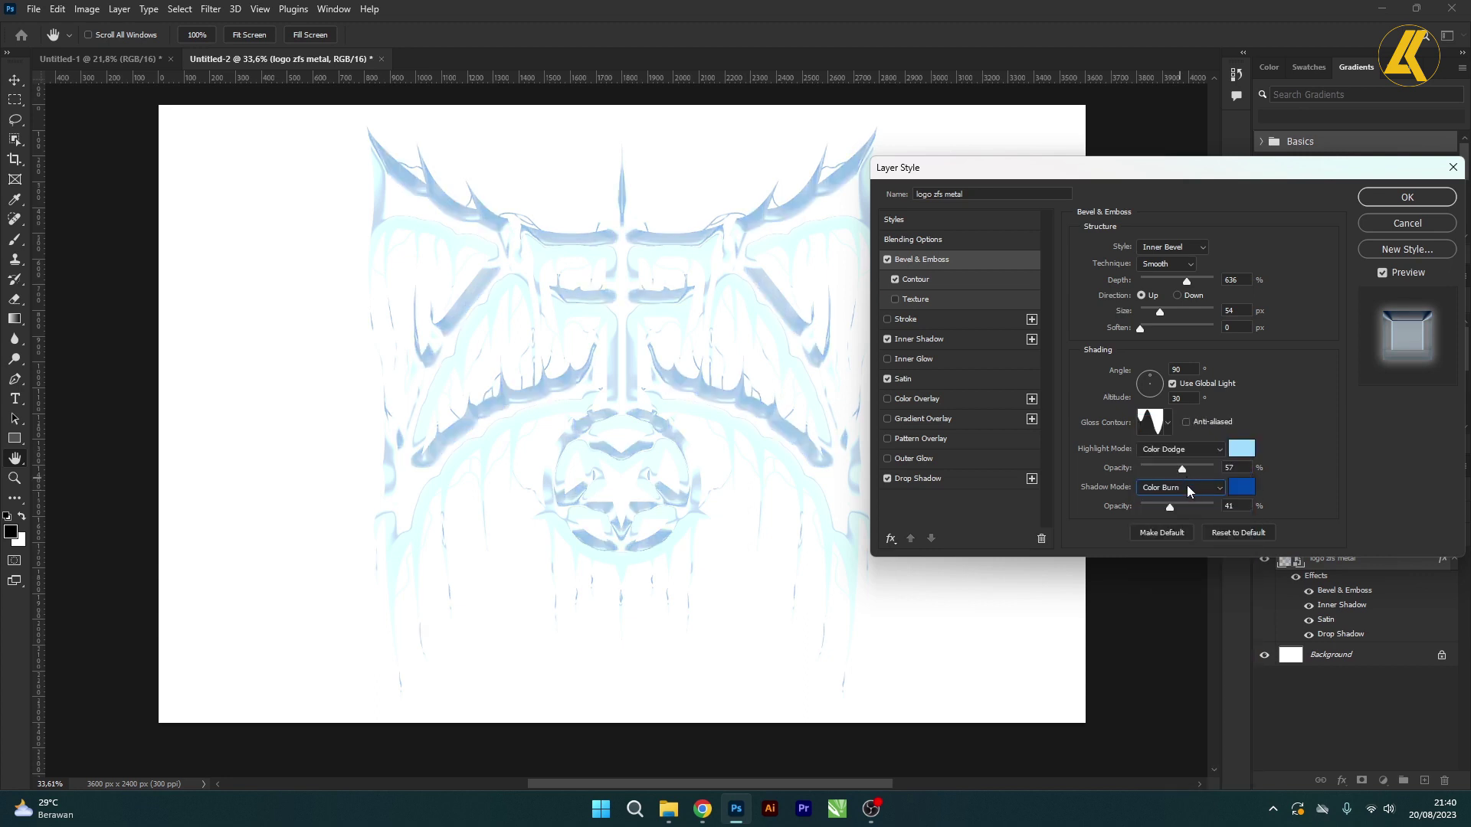
pyautogui.click(1188, 491)
pyautogui.click(1184, 472)
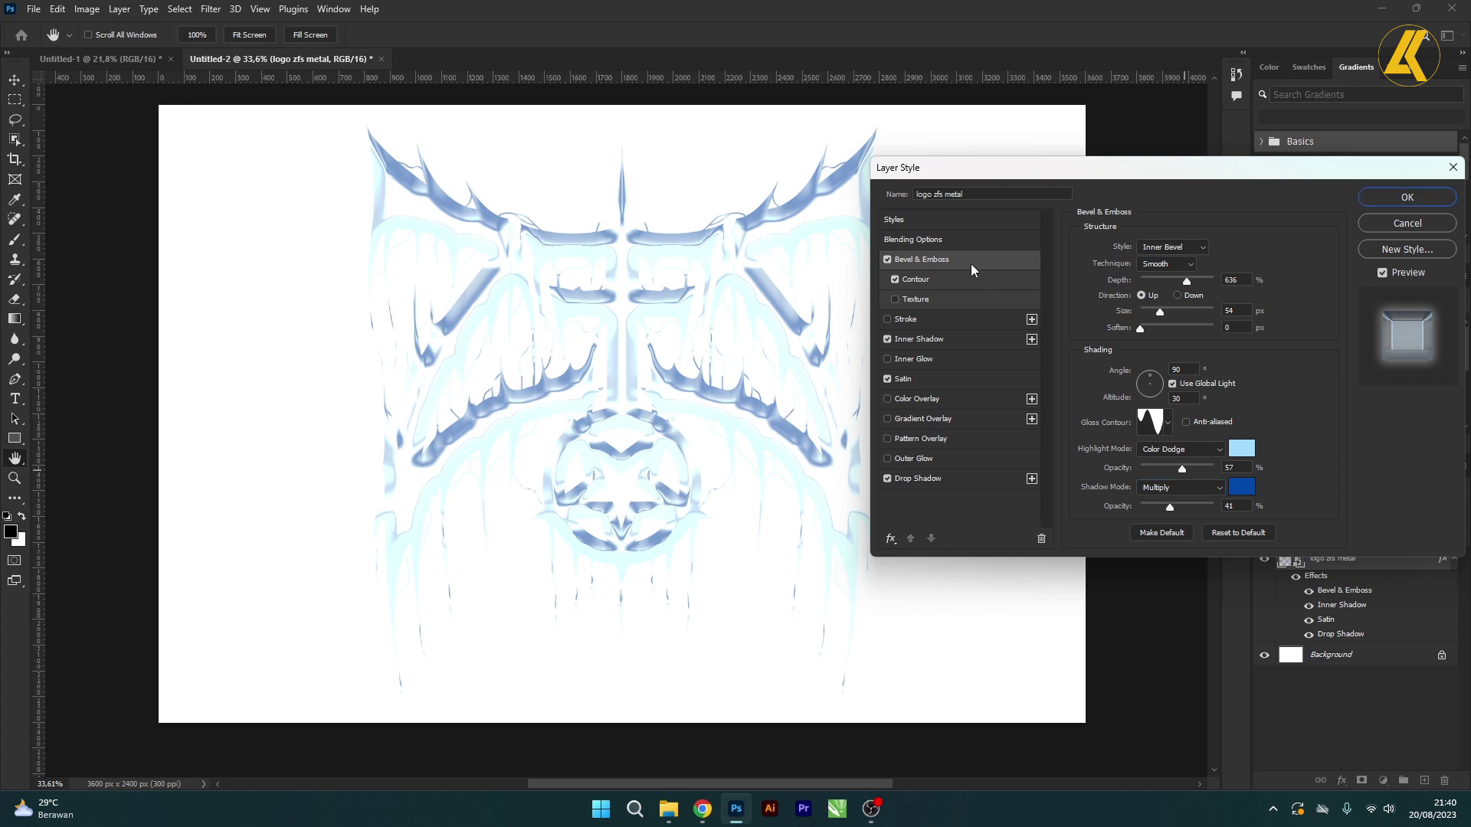
# Step: Apply the layer effects to the logo, collapse its effects list, and unlock the Background layer
pyautogui.click(1377, 202)
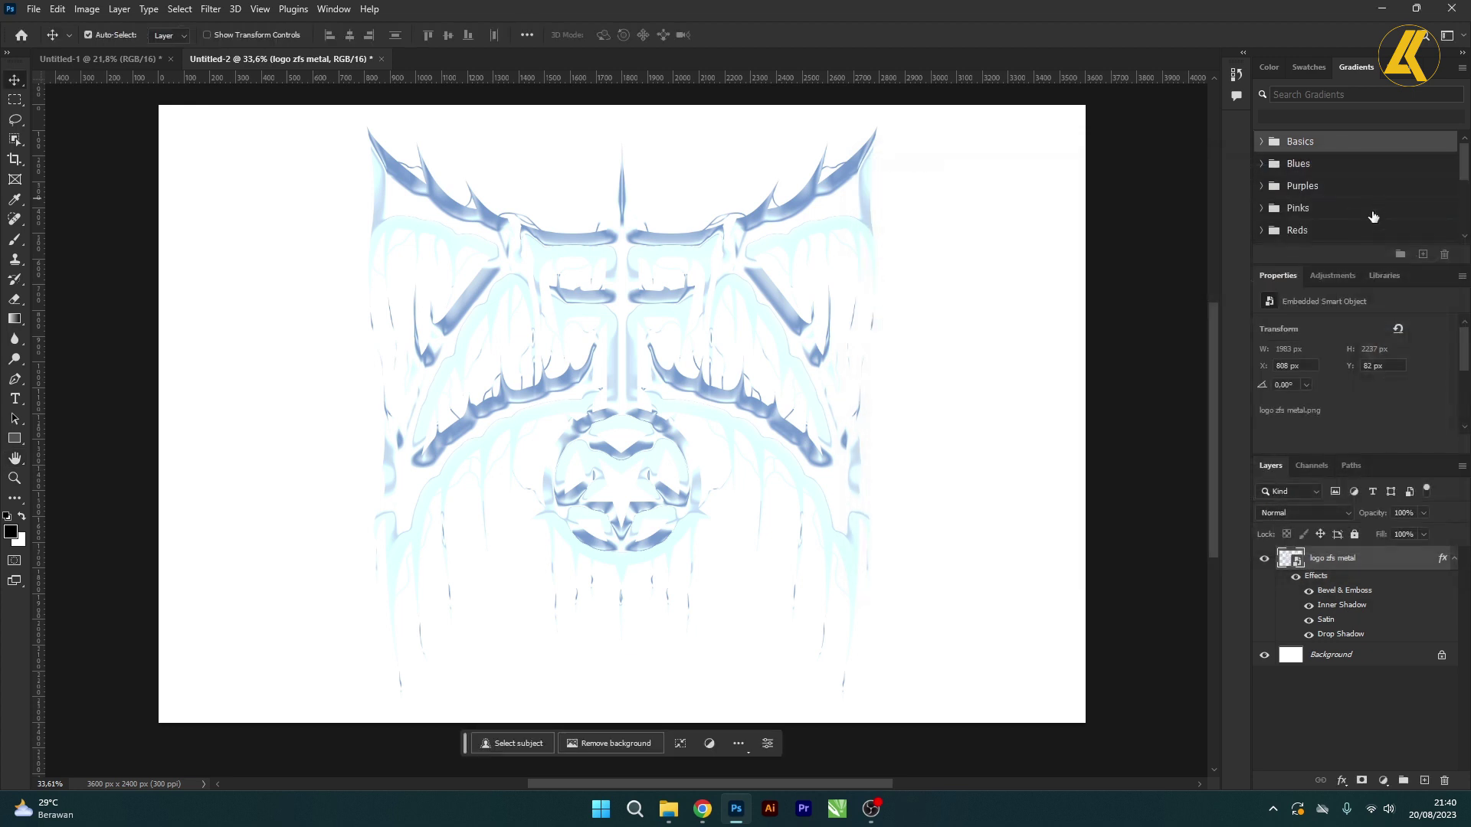
pyautogui.click(1455, 560)
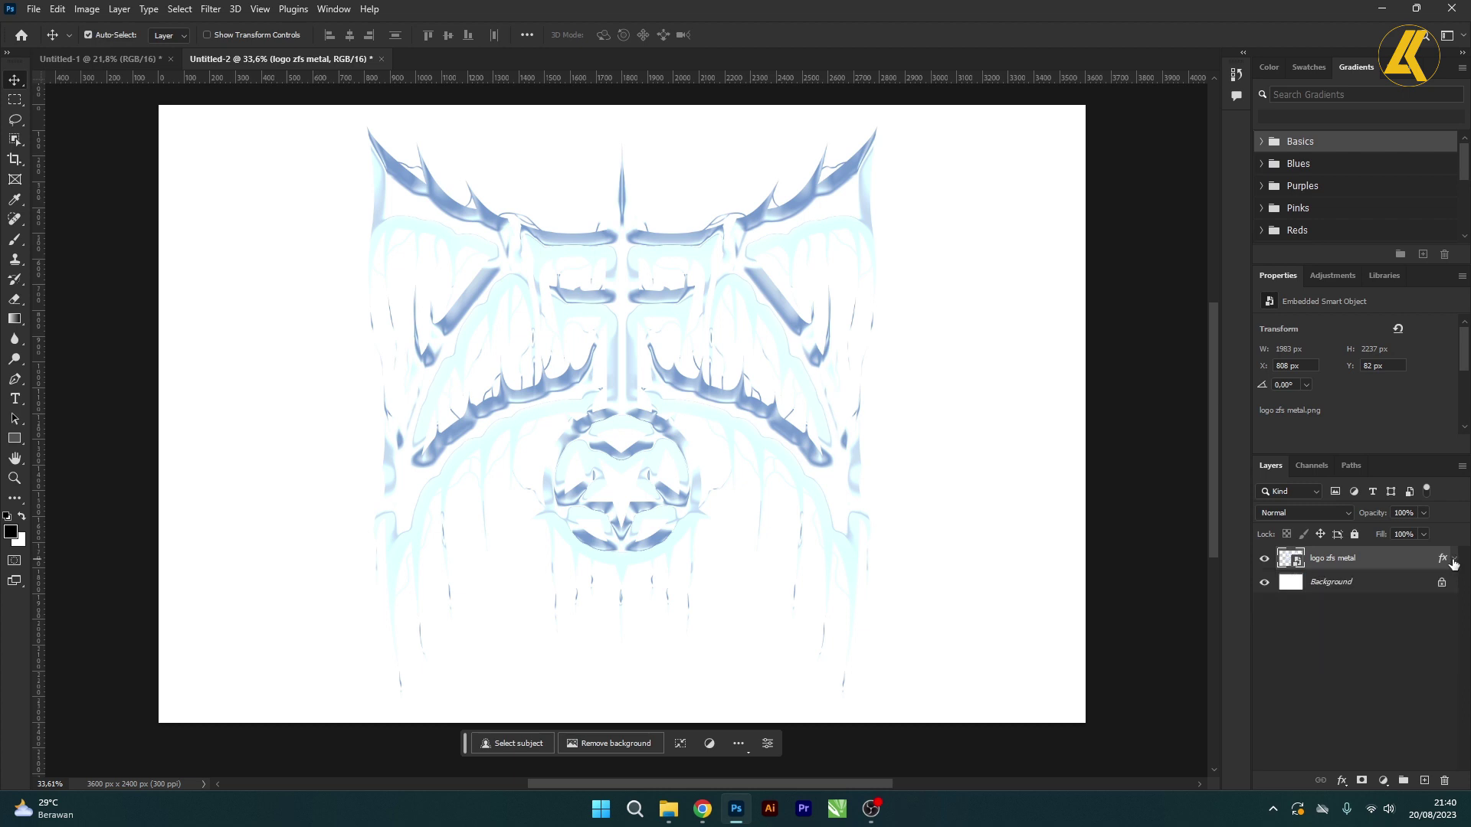
pyautogui.click(1442, 585)
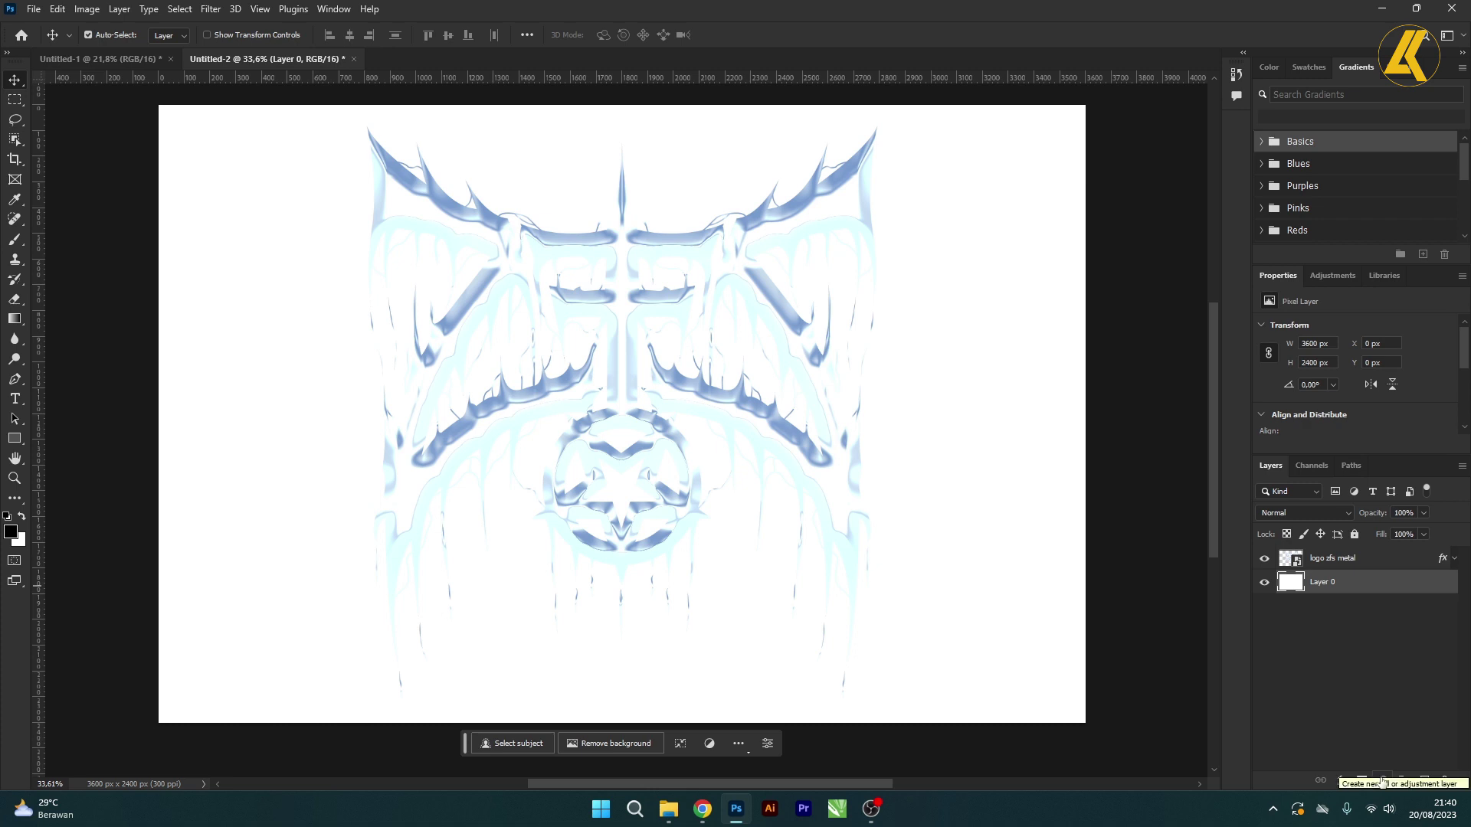
# Step: Add a Solid Color fill layer in light blue (#93daee) between the logo and the white background layer
pyautogui.click(1384, 779)
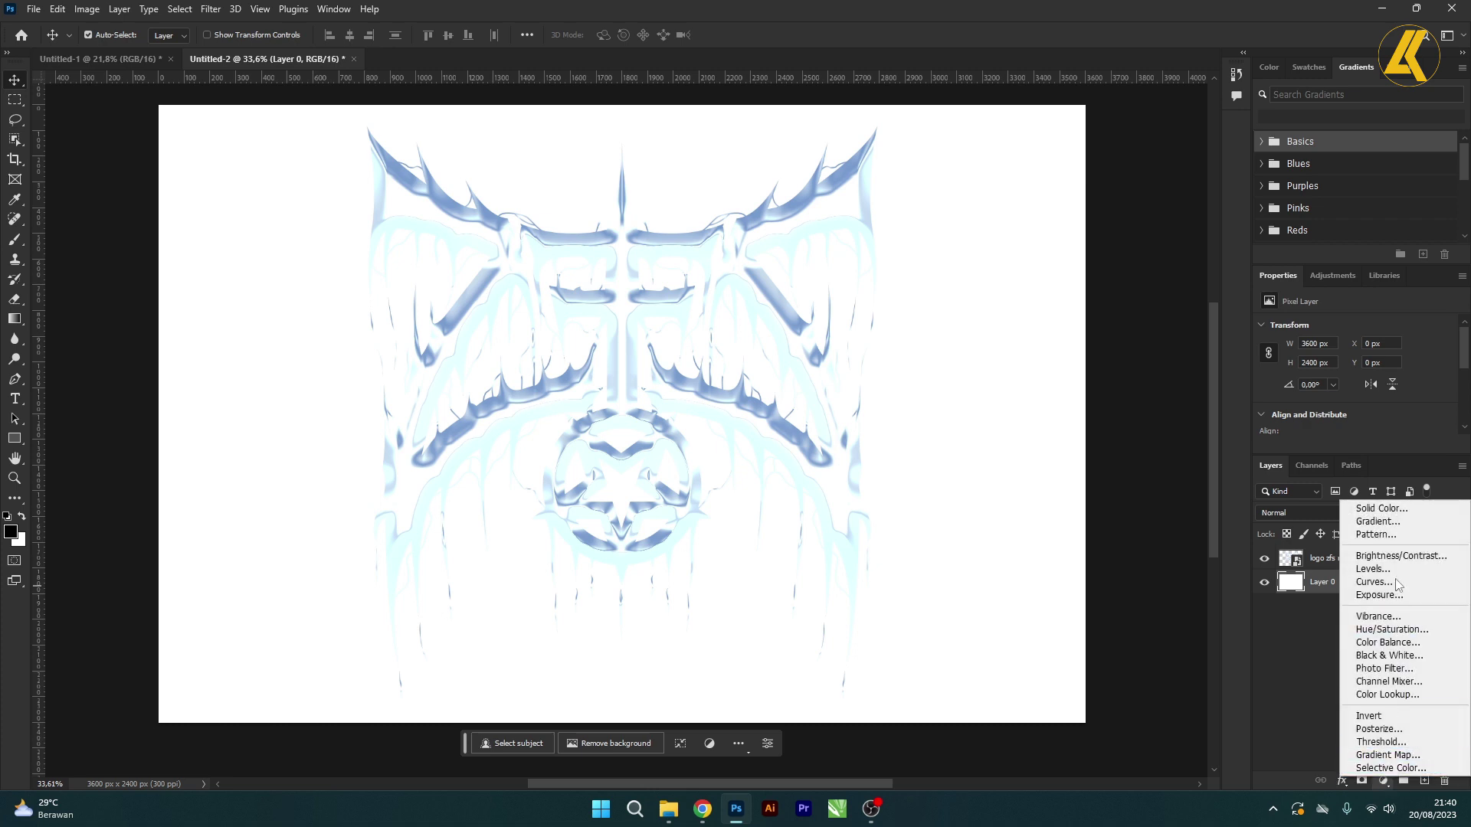
pyautogui.click(1379, 511)
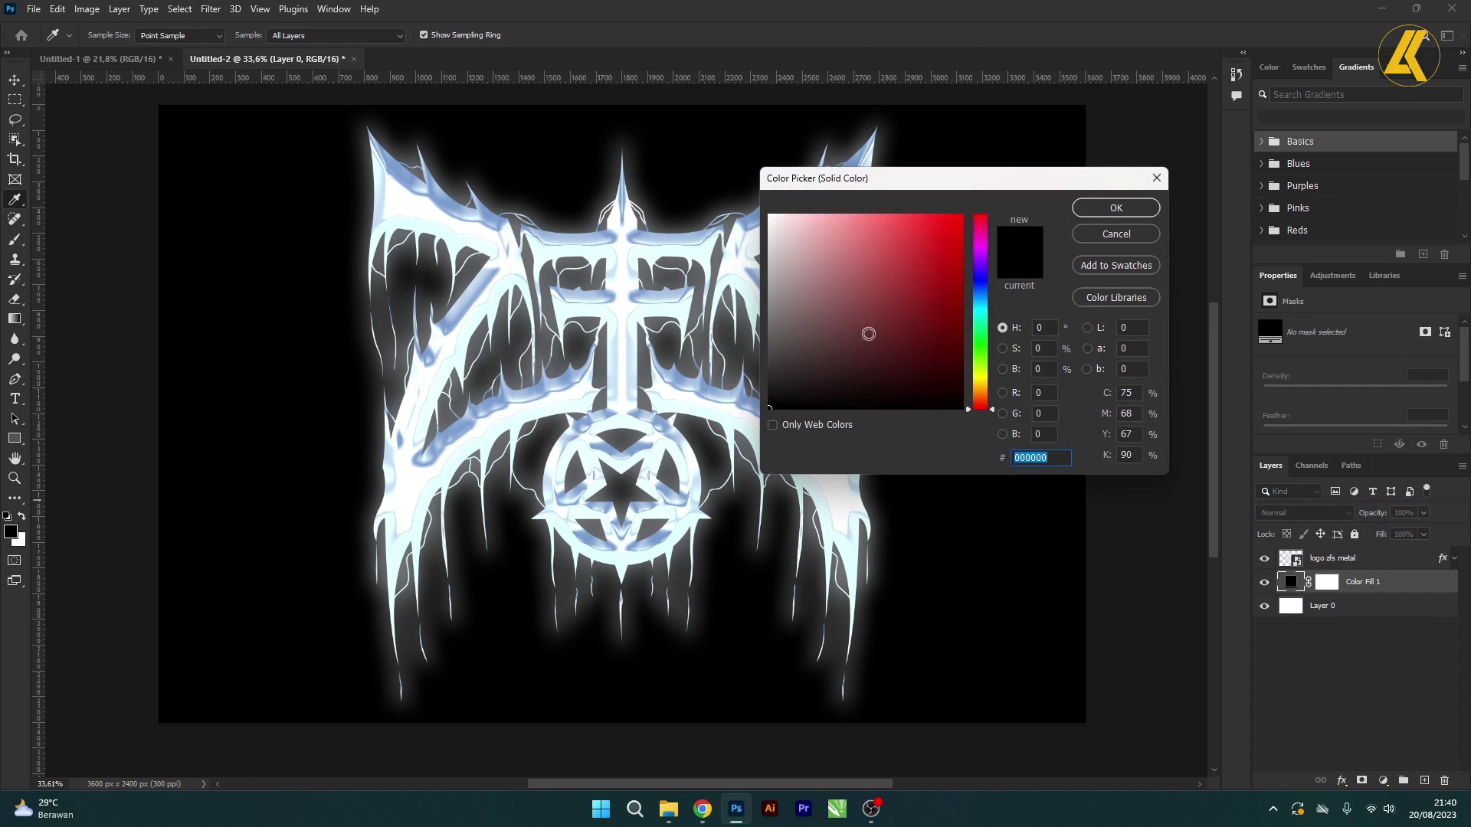
pyautogui.click(917, 262)
pyautogui.moveTo(980, 315); pyautogui.dragTo(986, 306)
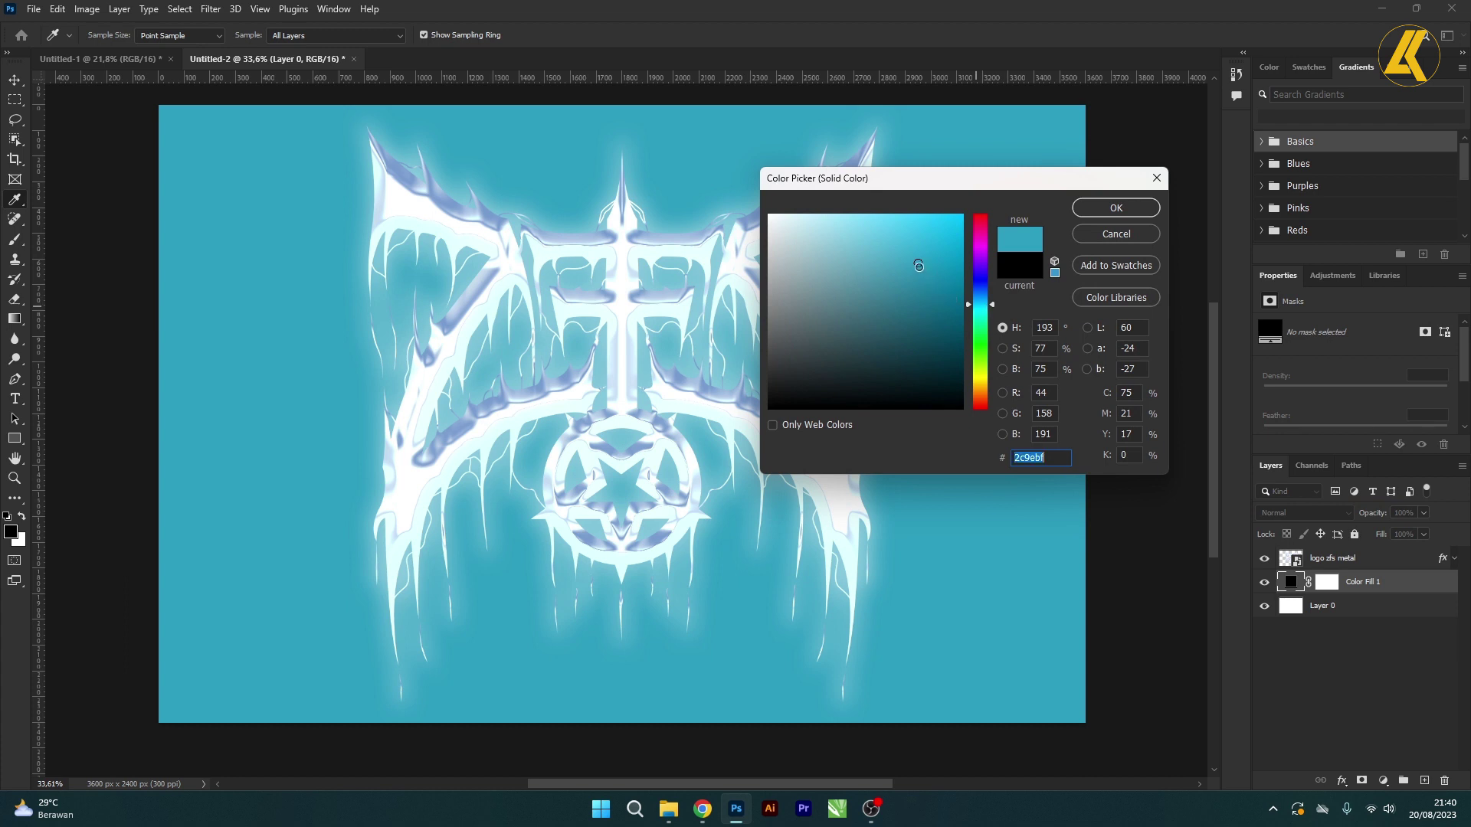
pyautogui.click(835, 245)
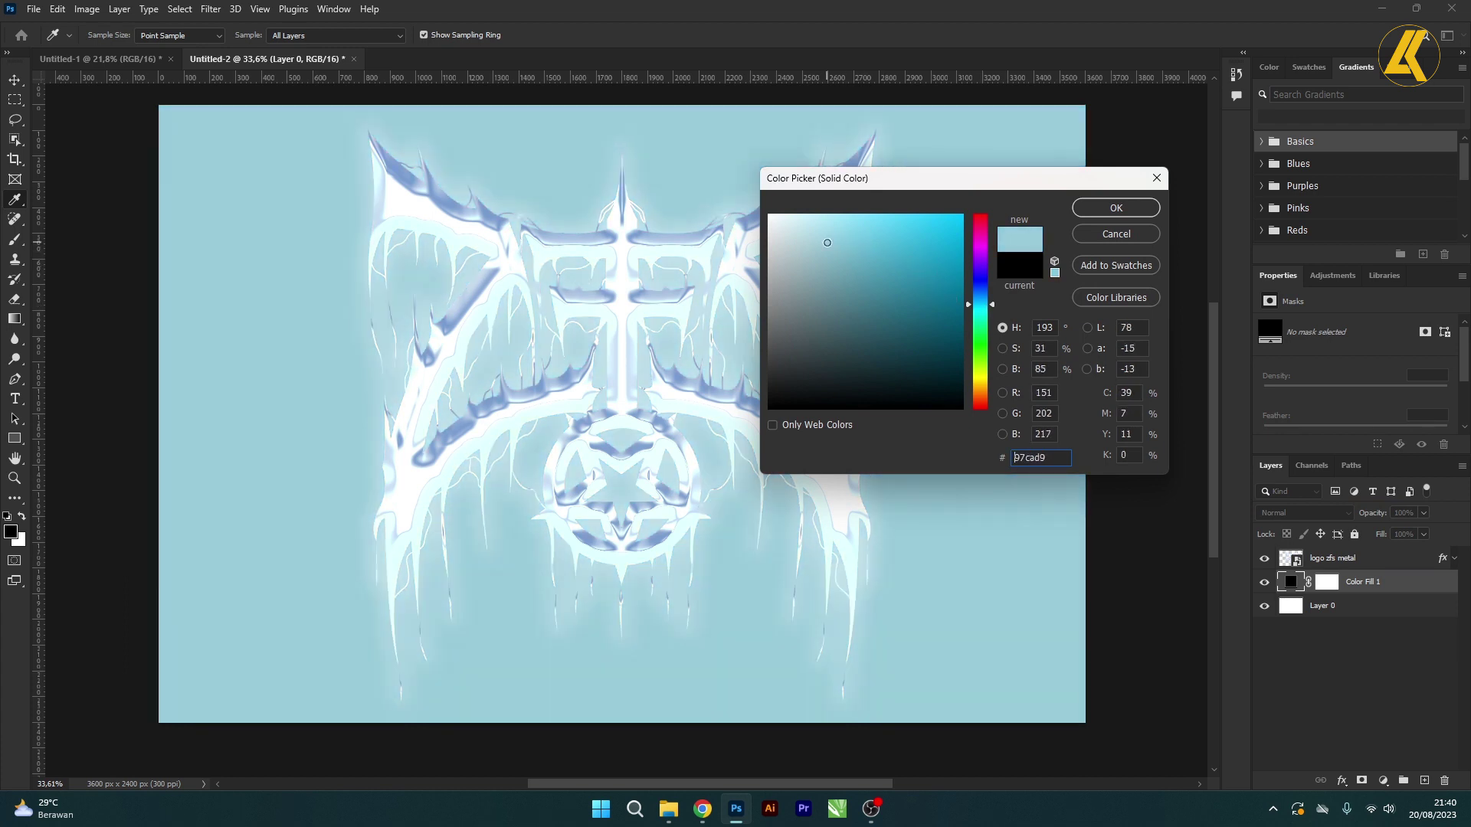
pyautogui.moveTo(835, 246); pyautogui.dragTo(844, 229)
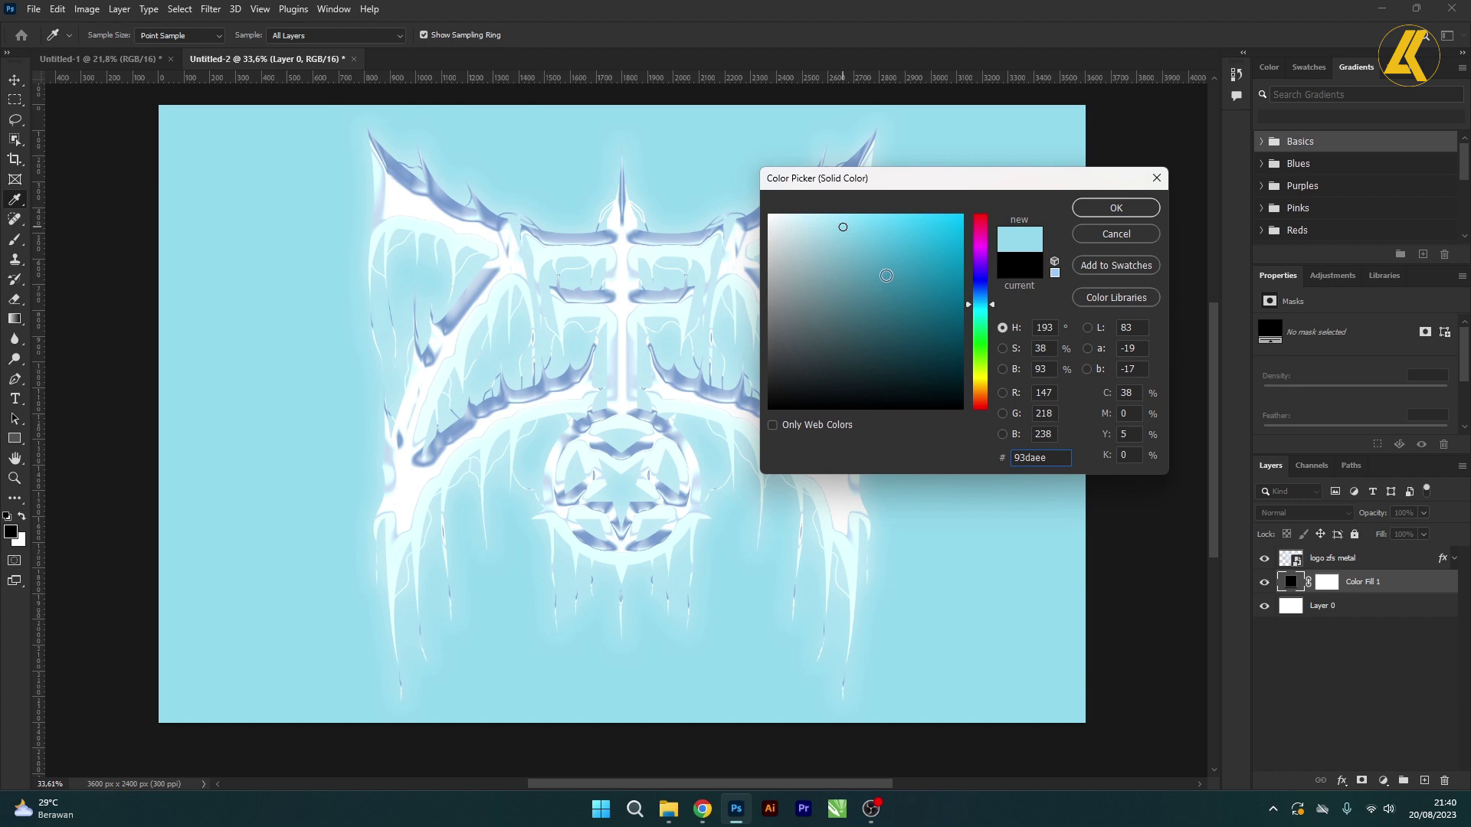
pyautogui.click(1115, 210)
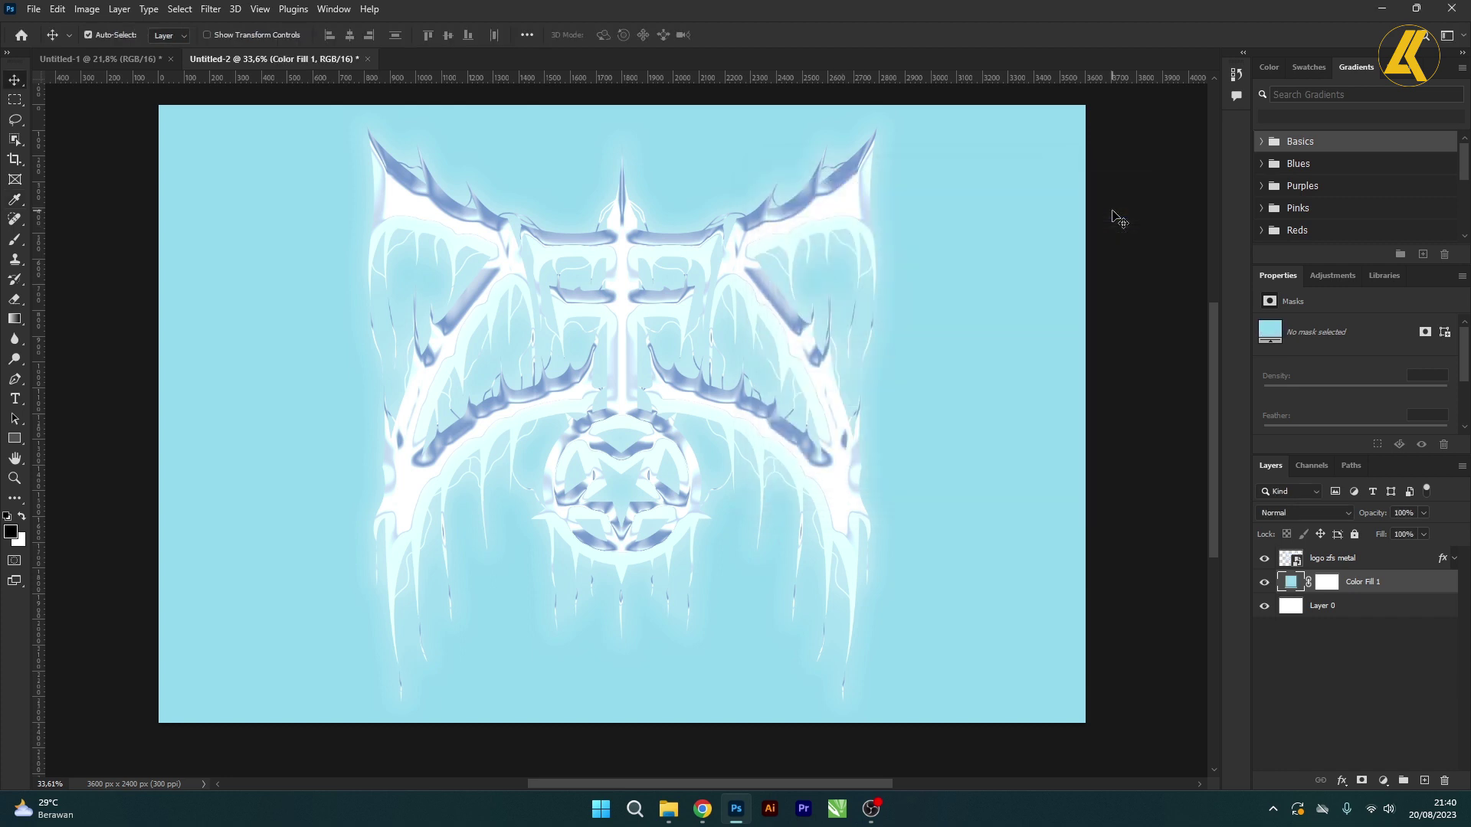
# Step: Reopen the color settings of the solid fill layer to check its color code
pyautogui.doubleClick(1297, 587)
pyautogui.click(1116, 235)
pyautogui.doubleClick(1289, 585)
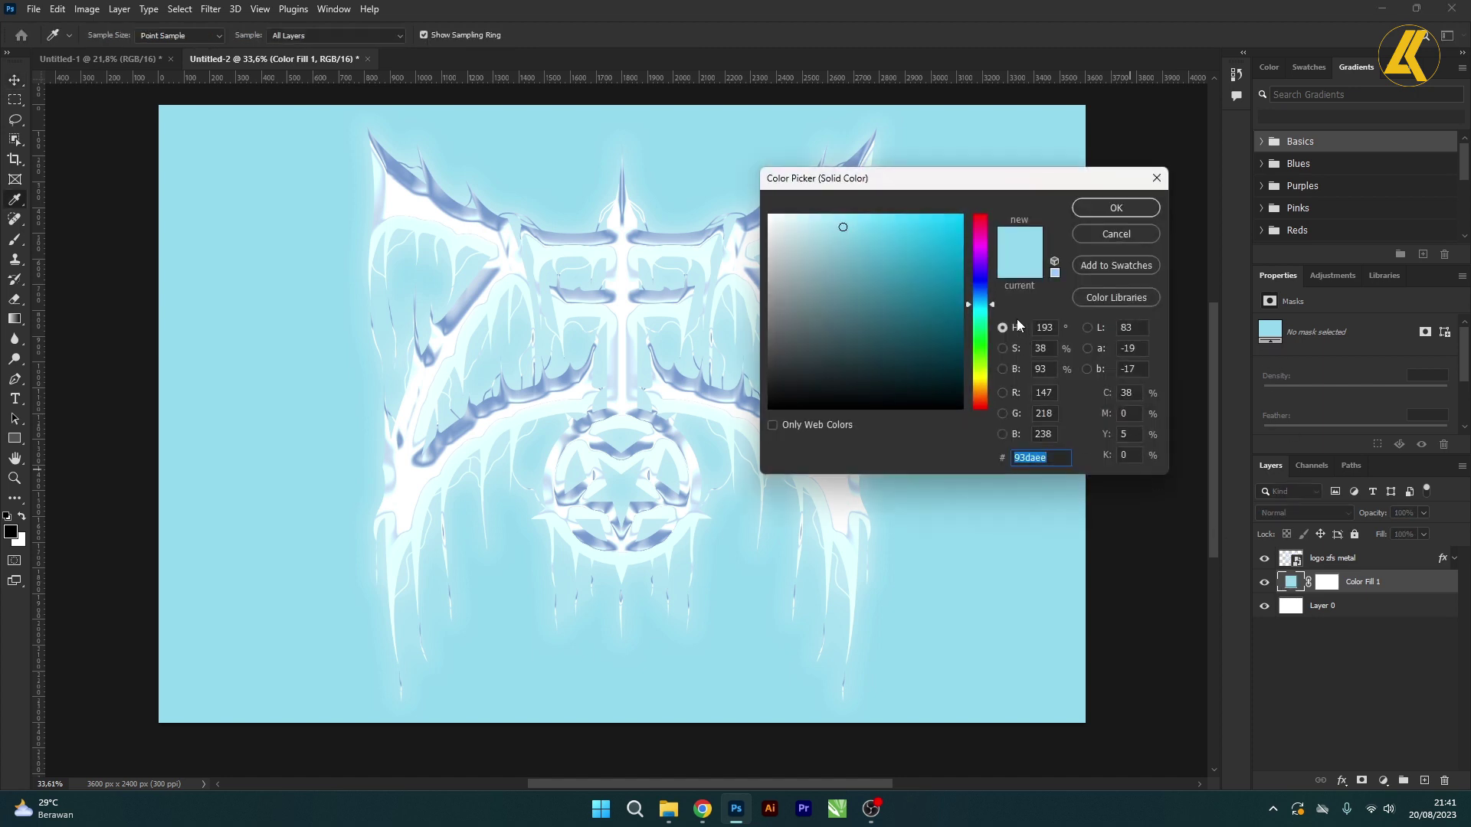
pyautogui.click(1133, 205)
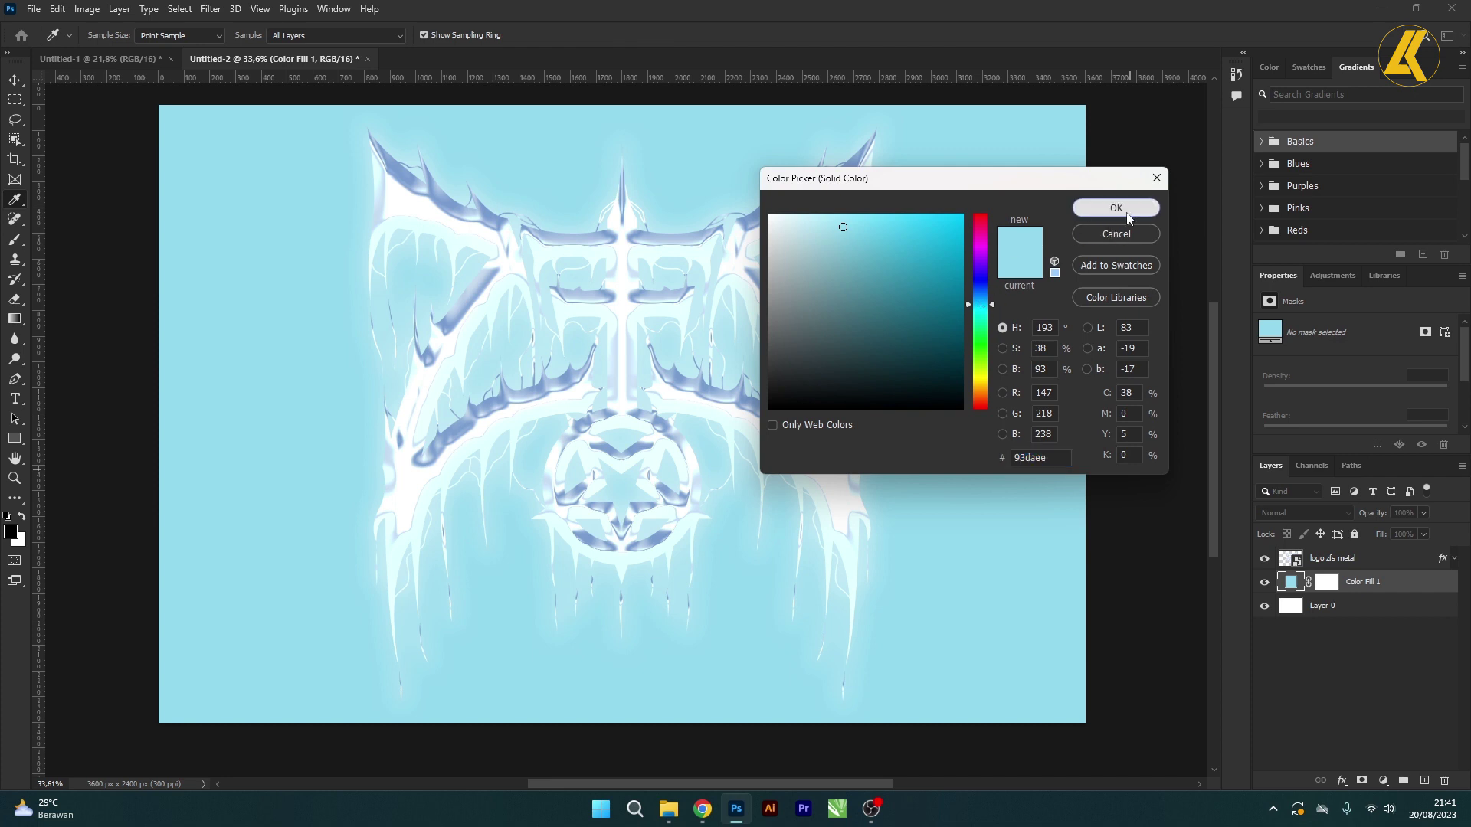
# Step: Deselect the layers, collapse the side panels, and inspect the icy logo from the pentagram's details to the full canvas
pyautogui.click(1348, 653)
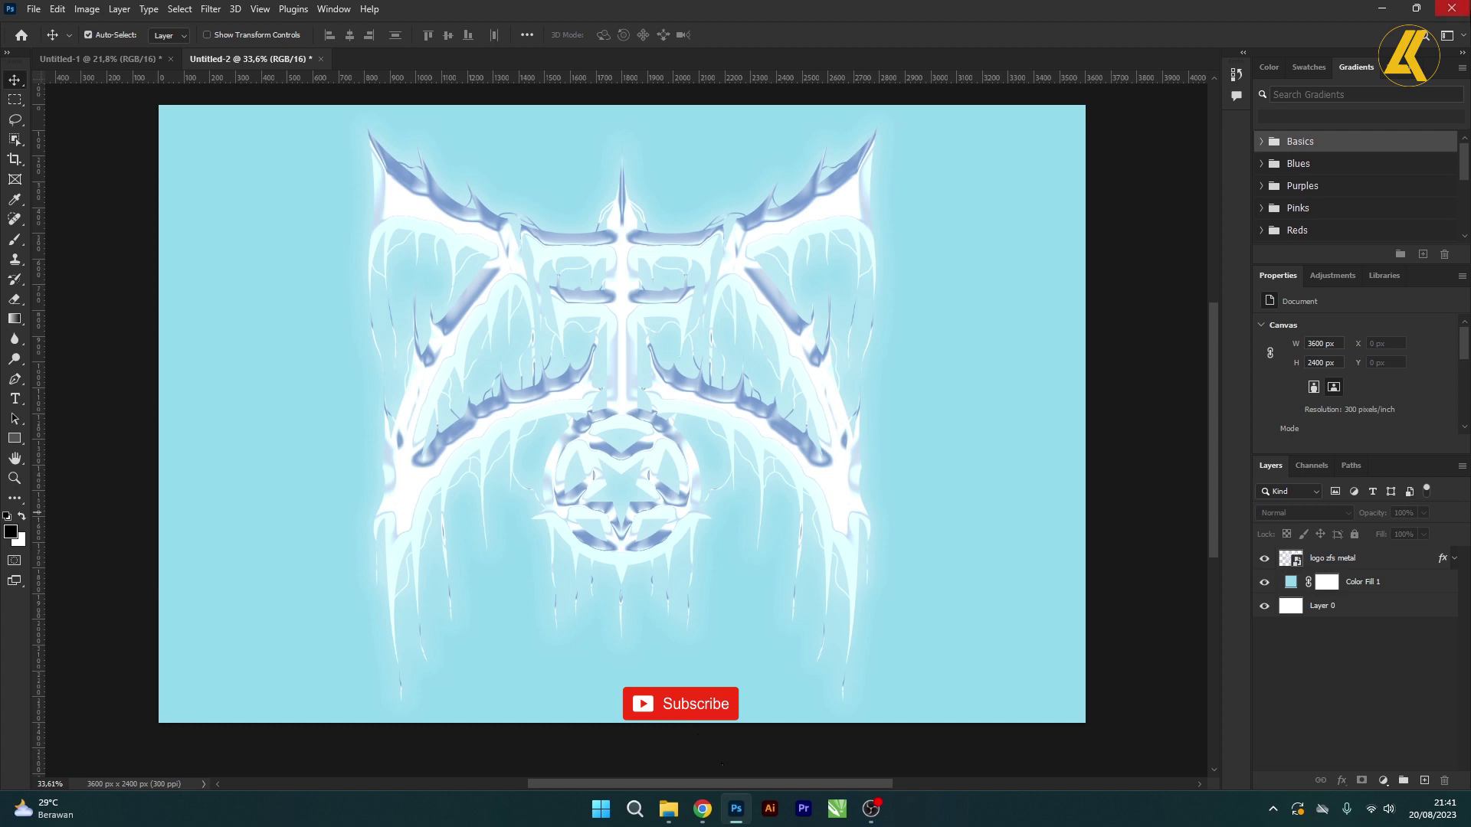
pyautogui.click(1463, 55)
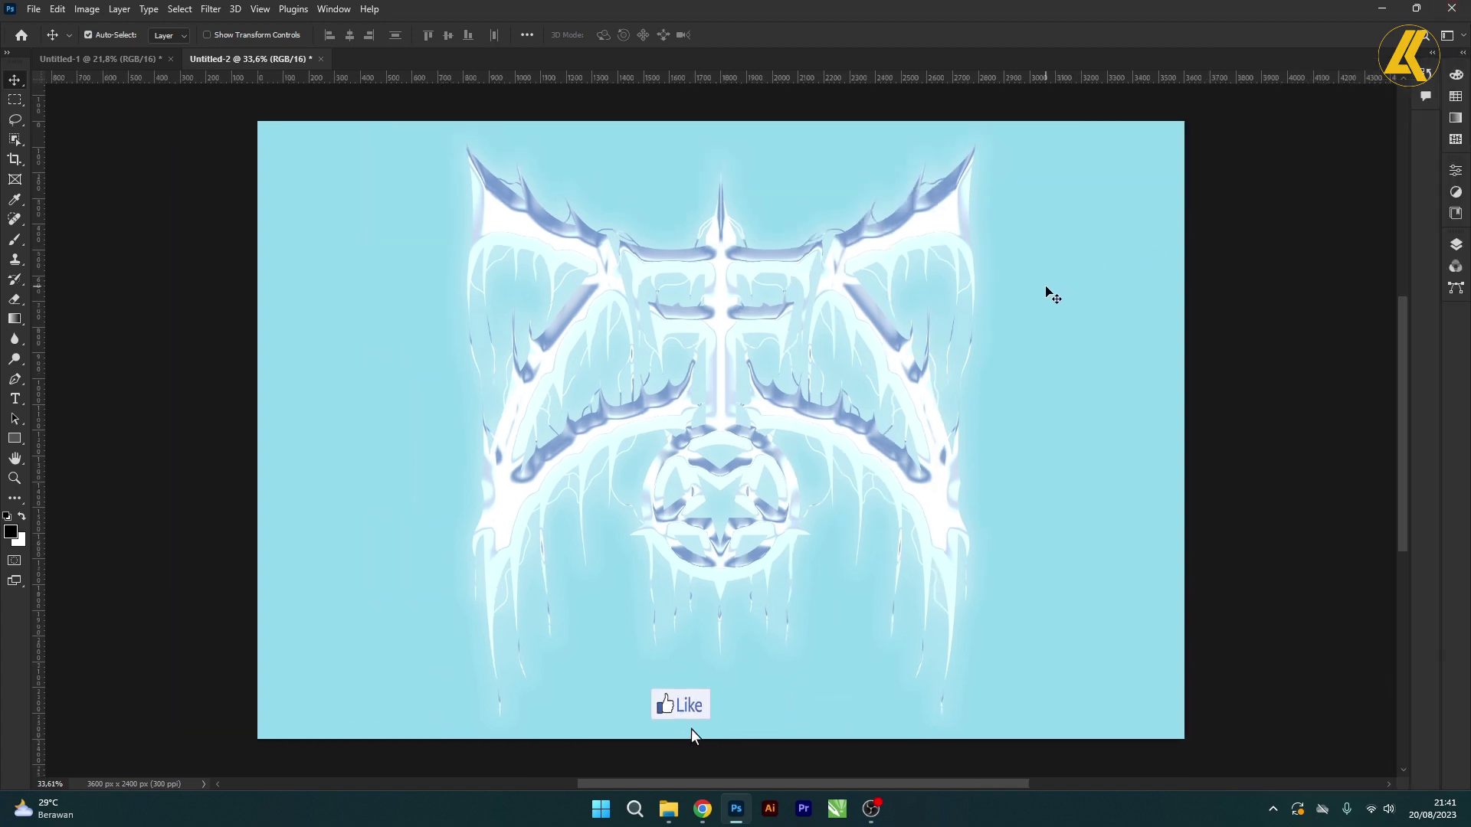
pyautogui.scroll(5, 1050, 290)
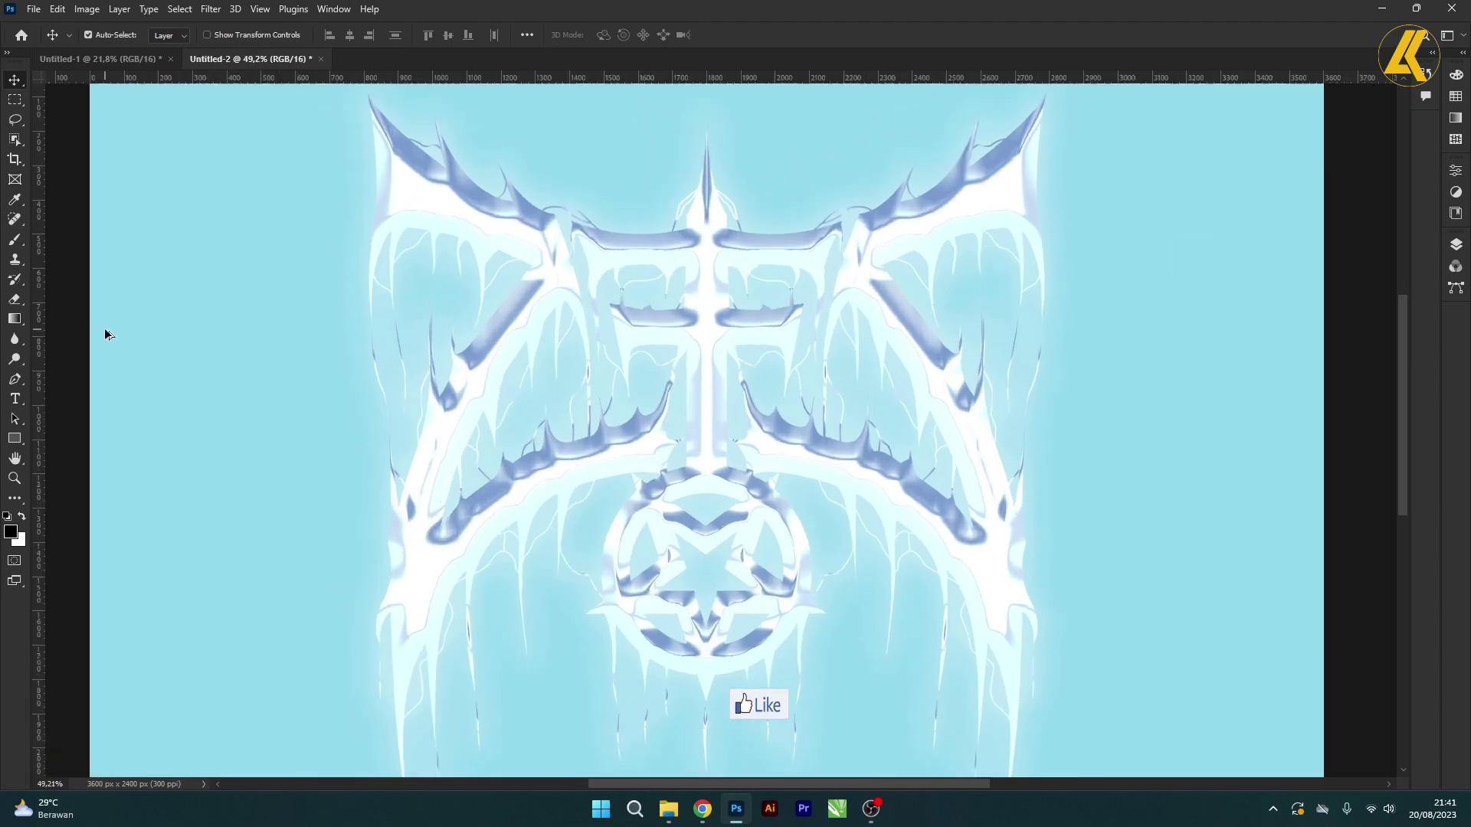
pyautogui.scroll(10, 876, 683)
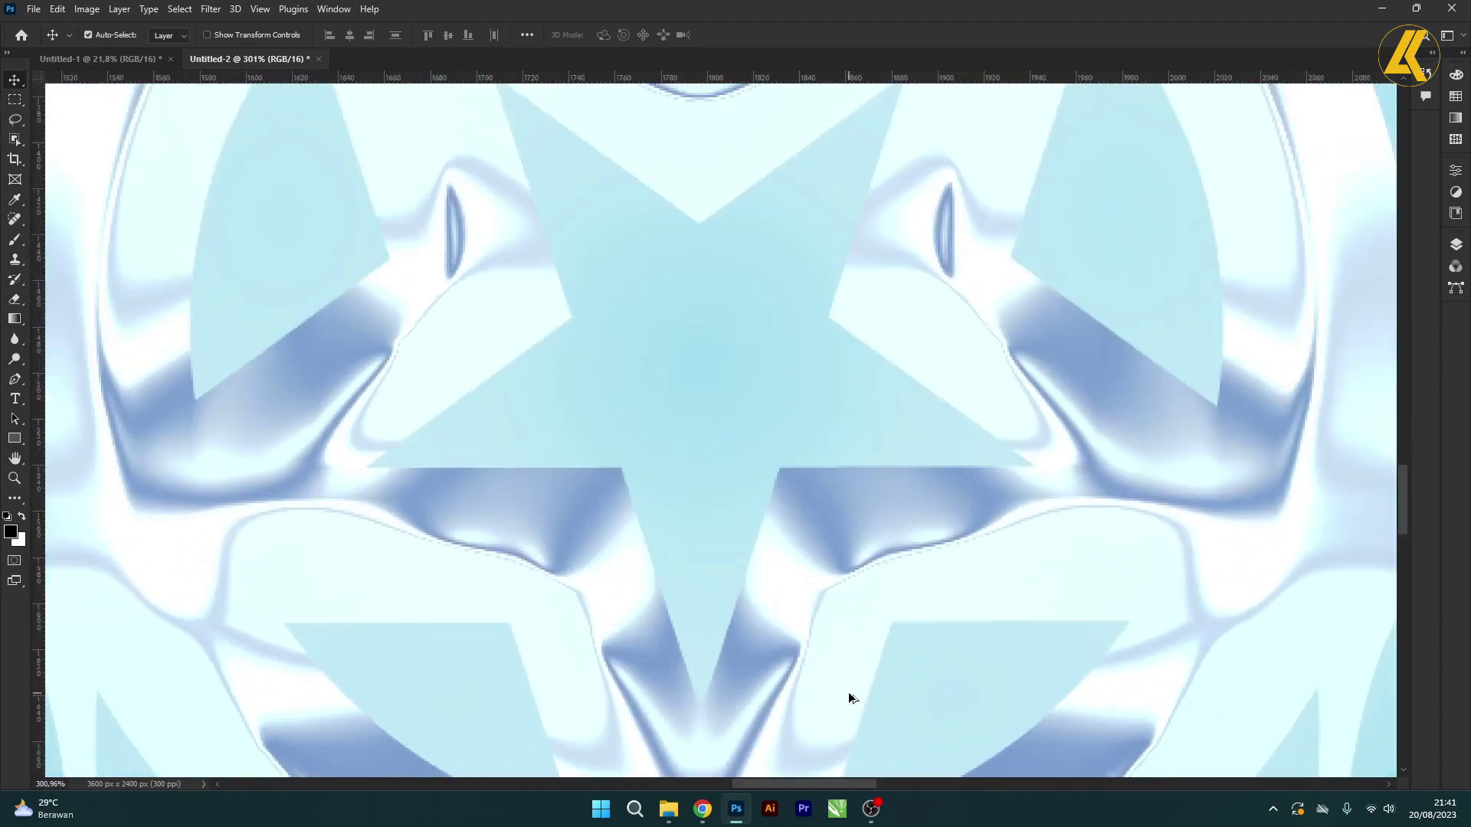
pyautogui.scroll(-10, 850, 697)
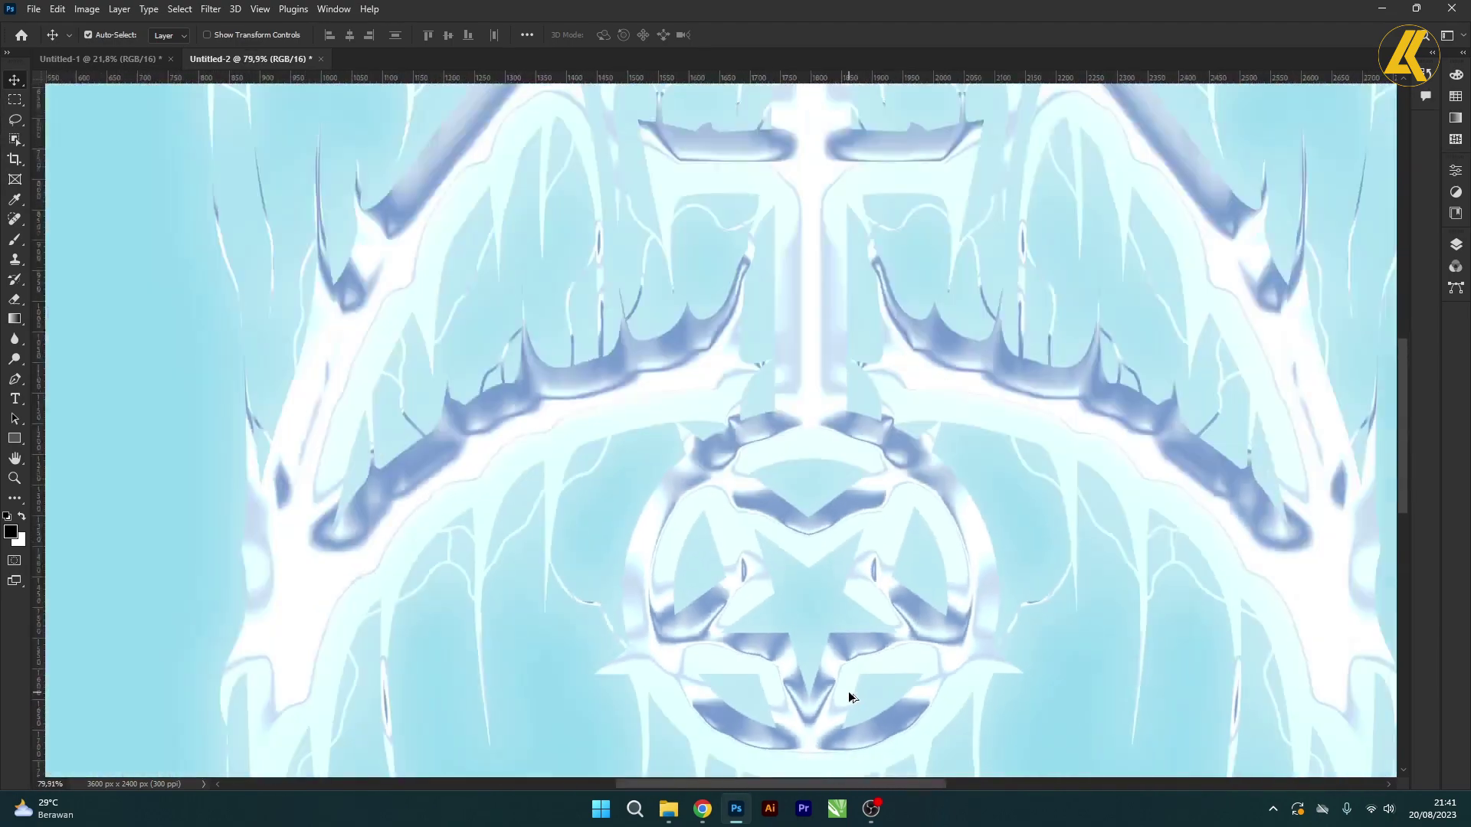
pyautogui.scroll(-3, 850, 697)
pyautogui.scroll(1, 950, 703)
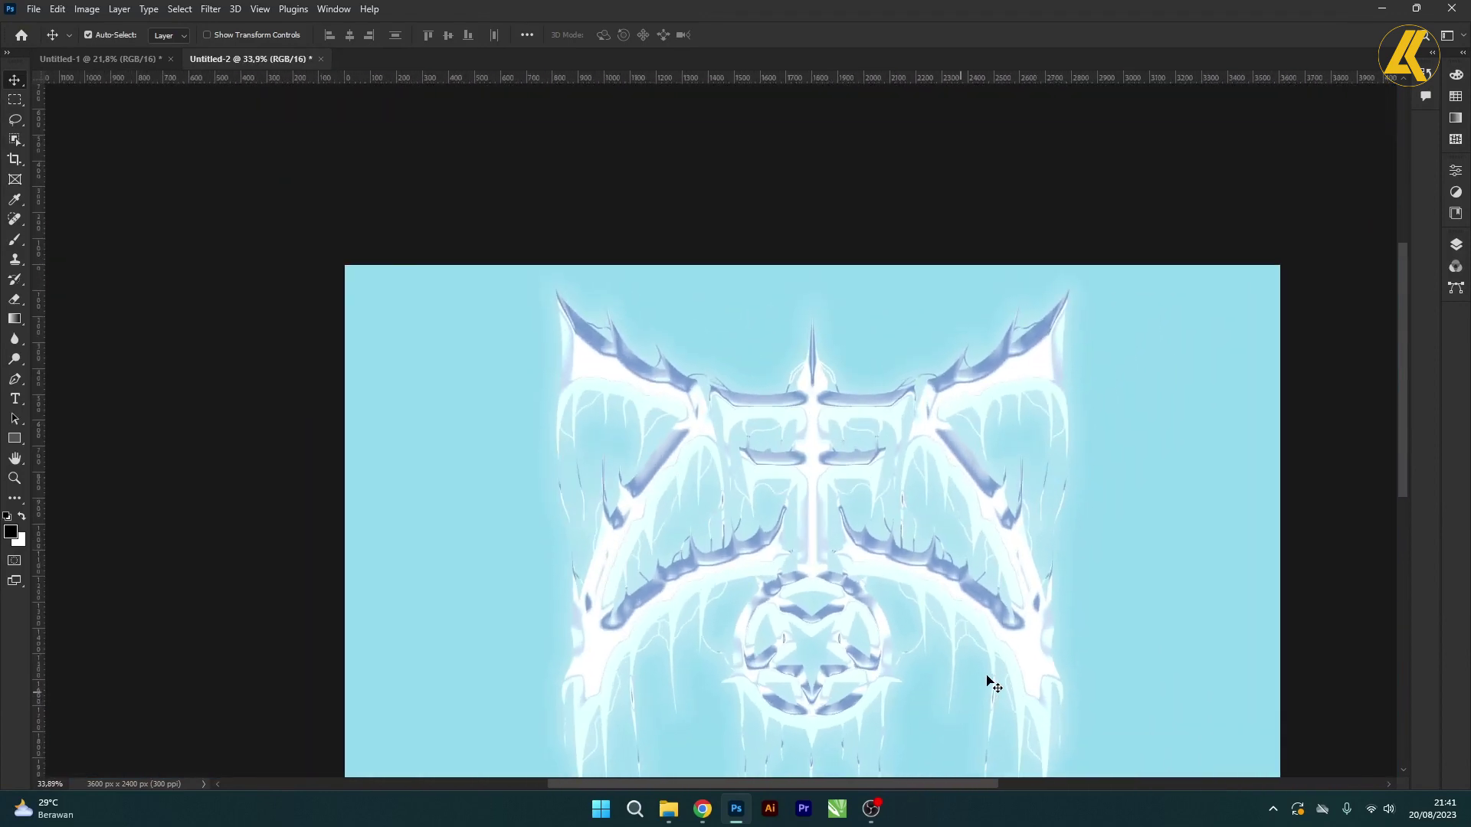
pyautogui.moveTo(987, 674); pyautogui.dragTo(948, 526)
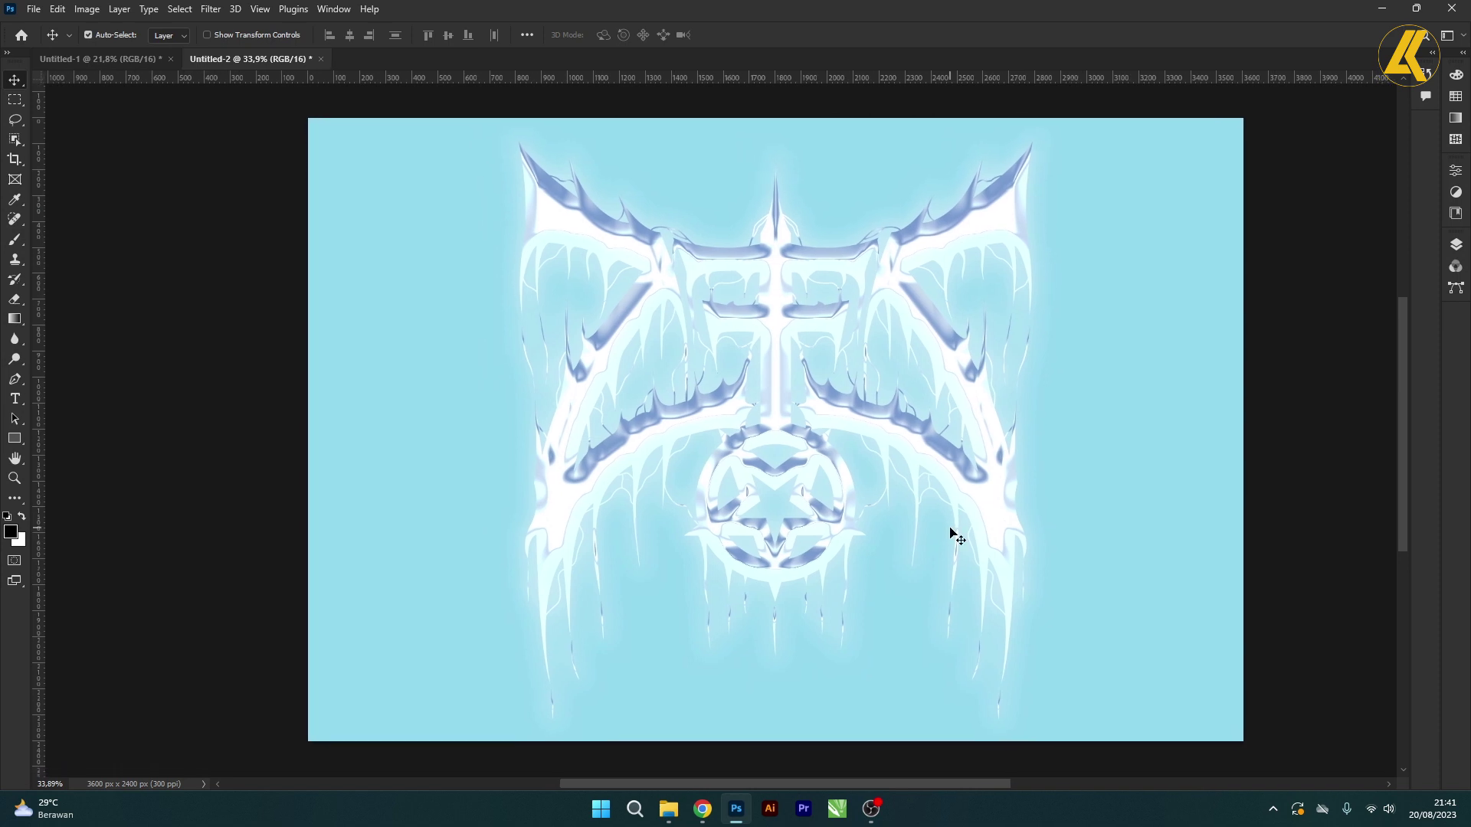